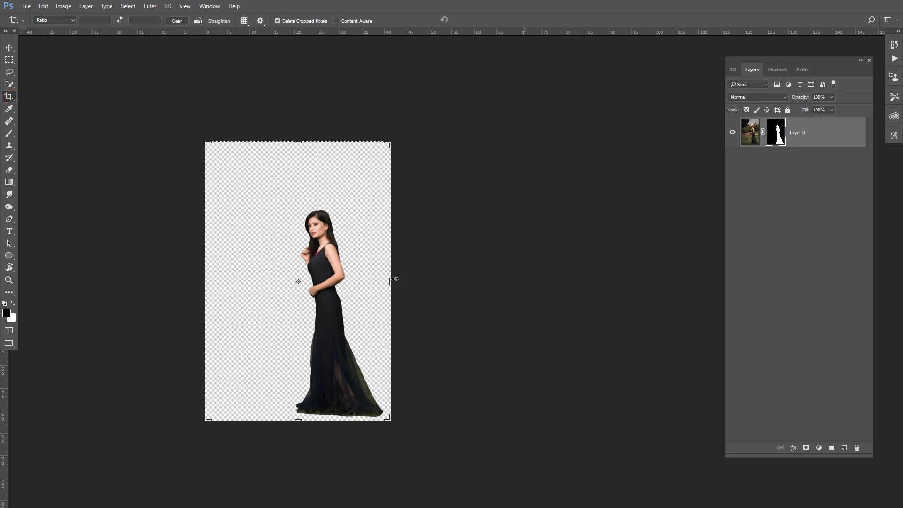
Crop outward to widen the canvas to the right of the woman, and commit it.
drag(395, 278, 500, 282)
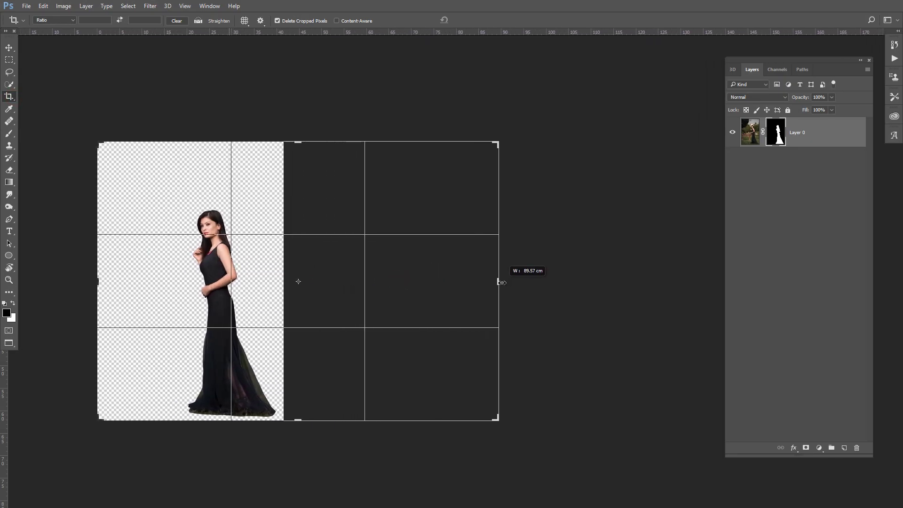
double_click(441, 281)
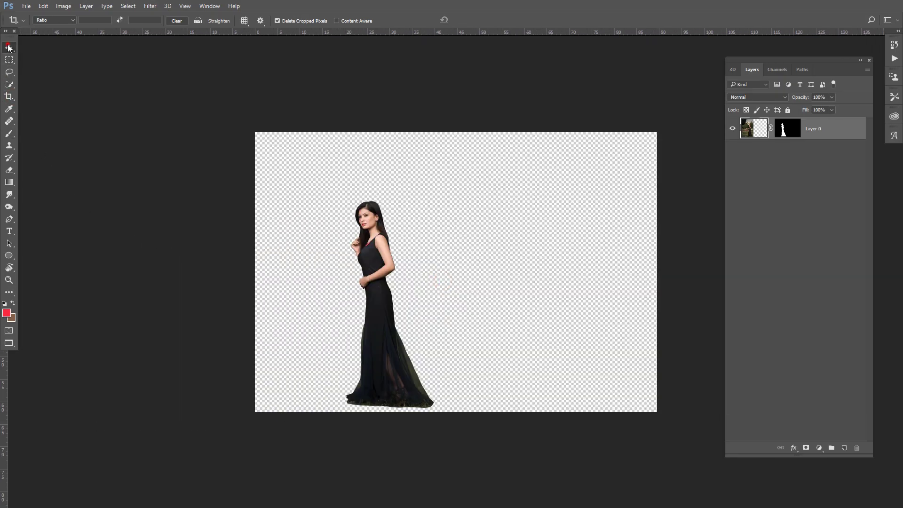
click(9, 47)
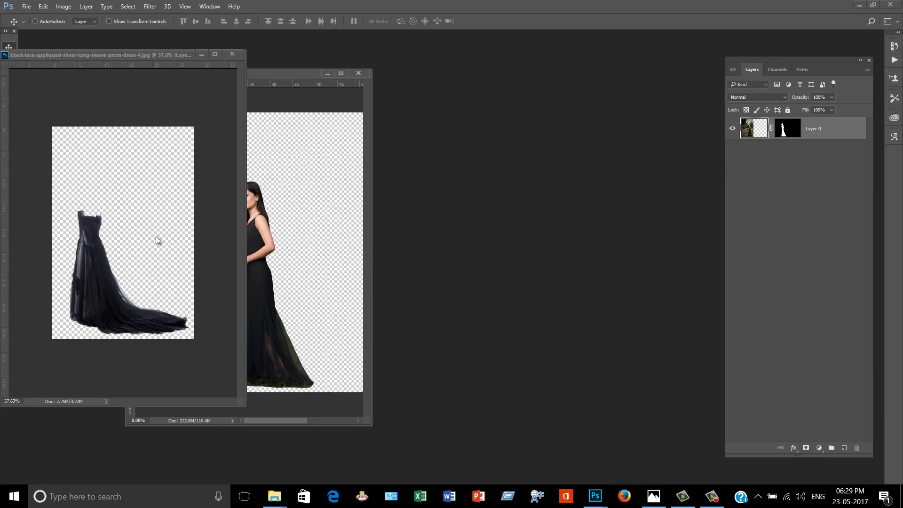
Bring the dress into the woman's photo as a new layer, and close its source without saving.
drag(98, 254, 284, 281)
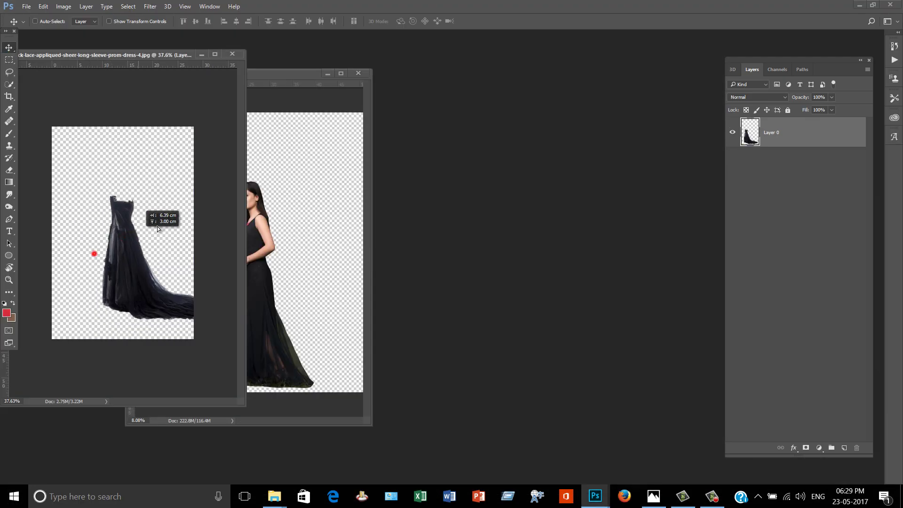
click(98, 170)
click(233, 54)
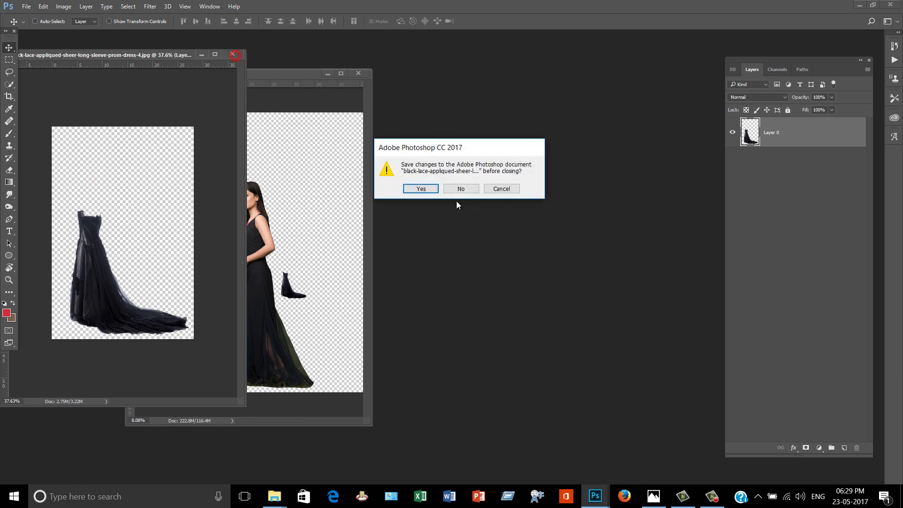
click(472, 188)
scroll(459, 313, up, 3)
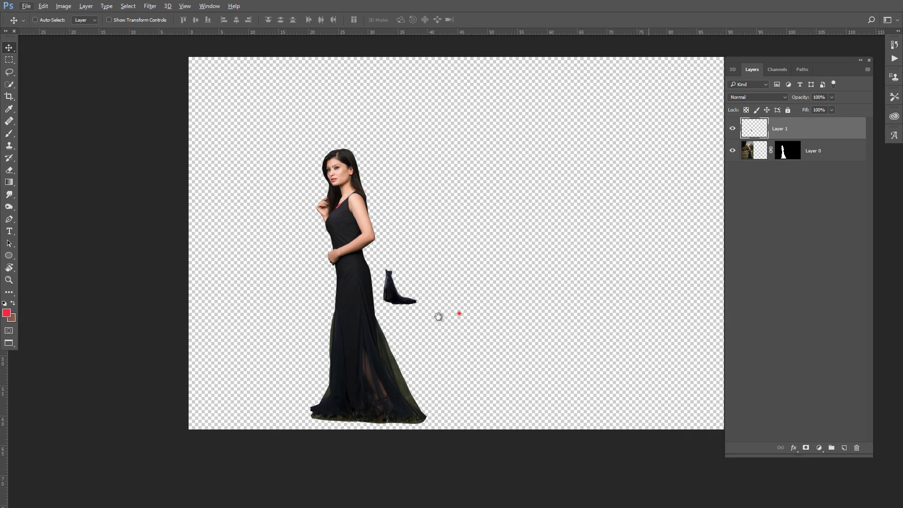
Move the woman up-right, then enlarge the dress piece over her lower gown.
click(820, 151)
drag(302, 249, 378, 209)
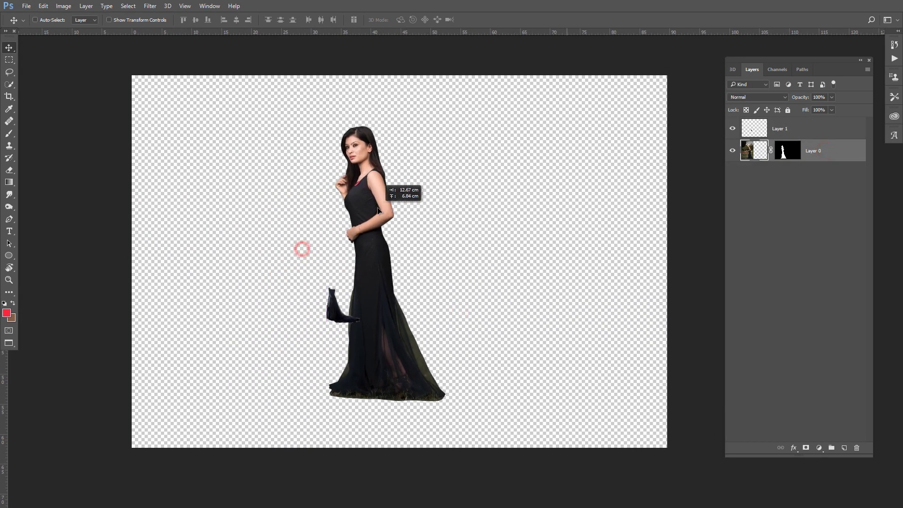
drag(340, 314, 453, 361)
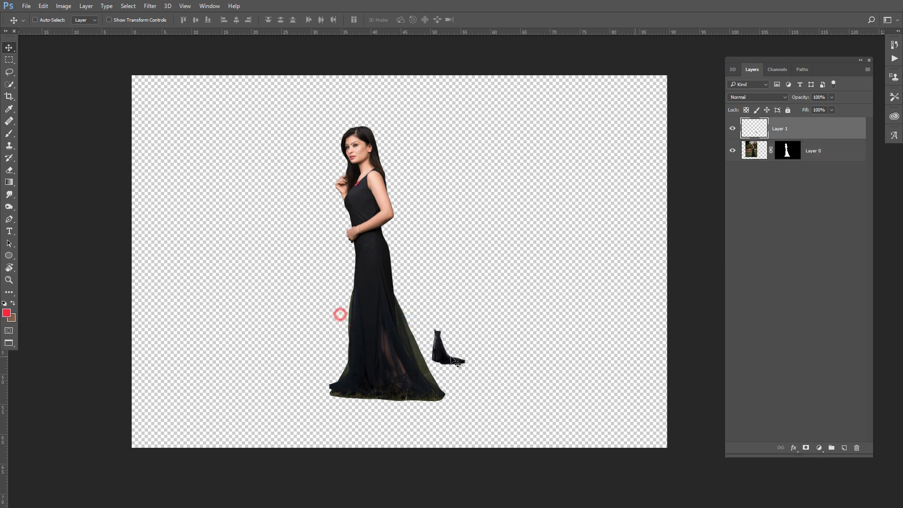
key(ctrl+t)
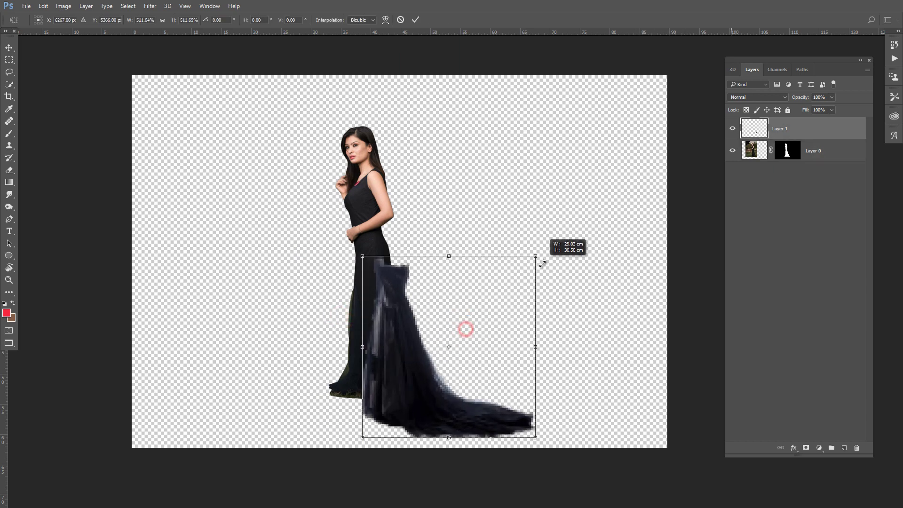
drag(501, 299, 528, 262)
drag(493, 328, 476, 309)
double_click(476, 309)
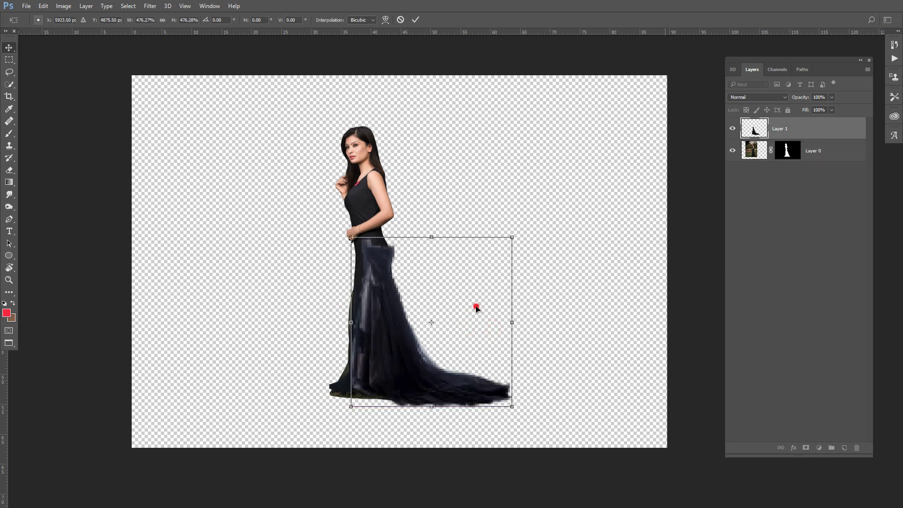
Add a mid-grey Solid Color fill layer and move it to the bottom of the stack.
click(817, 188)
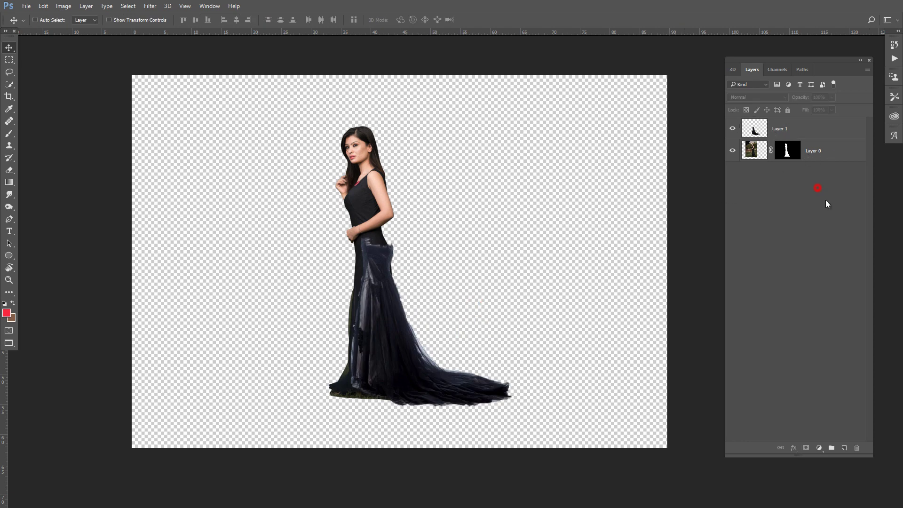
click(818, 448)
click(799, 230)
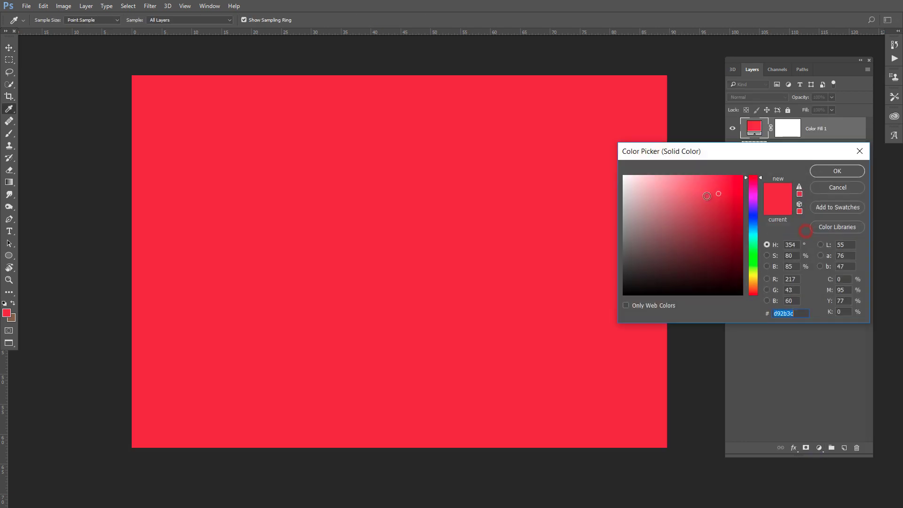
drag(641, 213, 613, 219)
click(827, 173)
drag(826, 128, 787, 170)
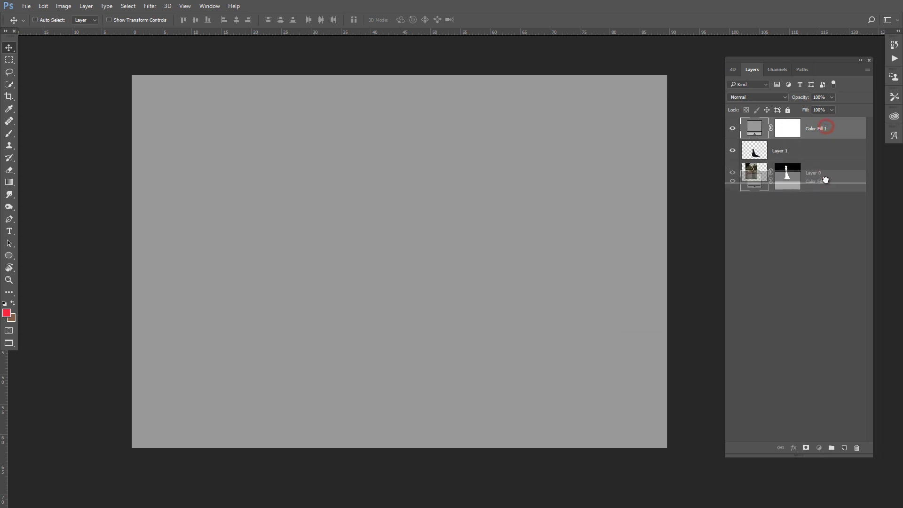
Rotate the dress train slightly, enlarge it a little, and reposition it on the gown.
click(802, 133)
ctrl+click(450, 323)
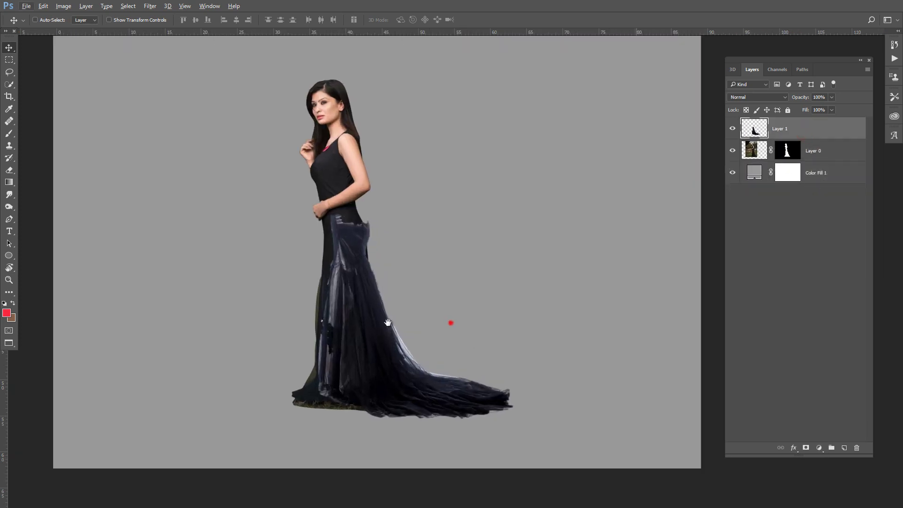
key(ctrl+t)
drag(494, 272, 500, 268)
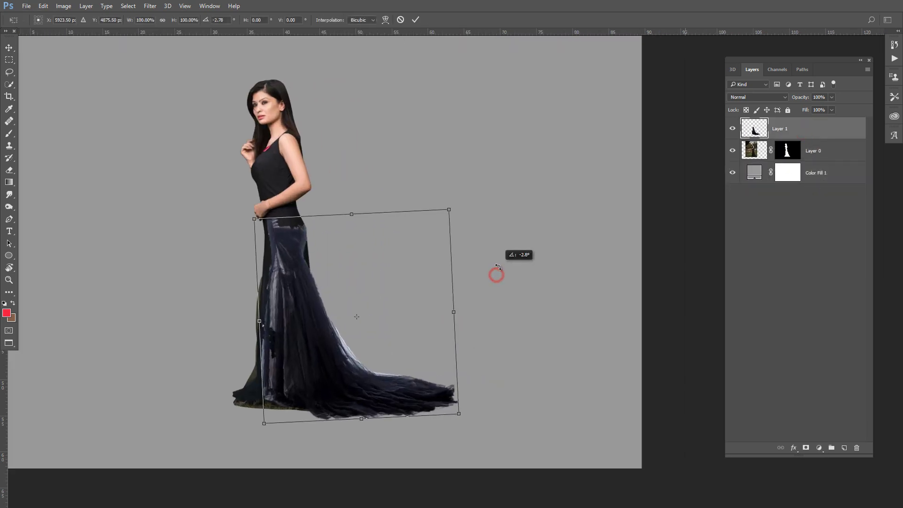
drag(381, 319, 387, 319)
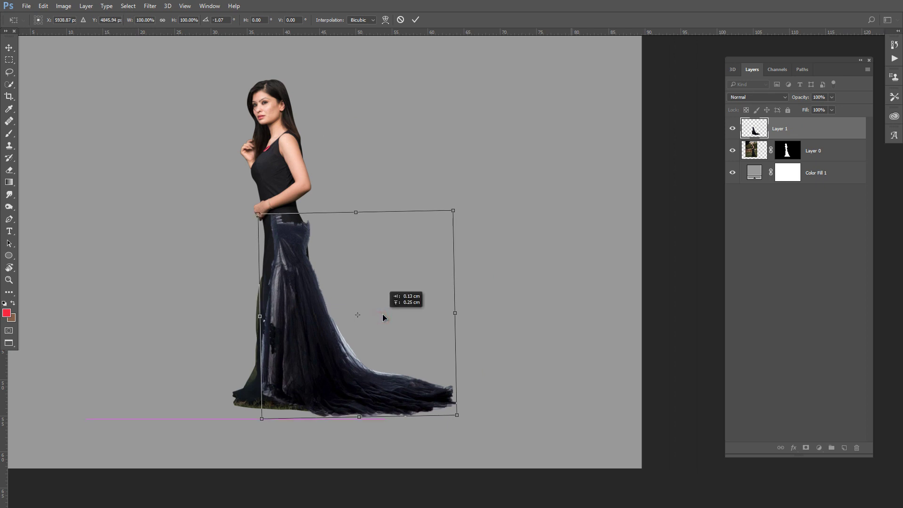
drag(454, 208, 457, 205)
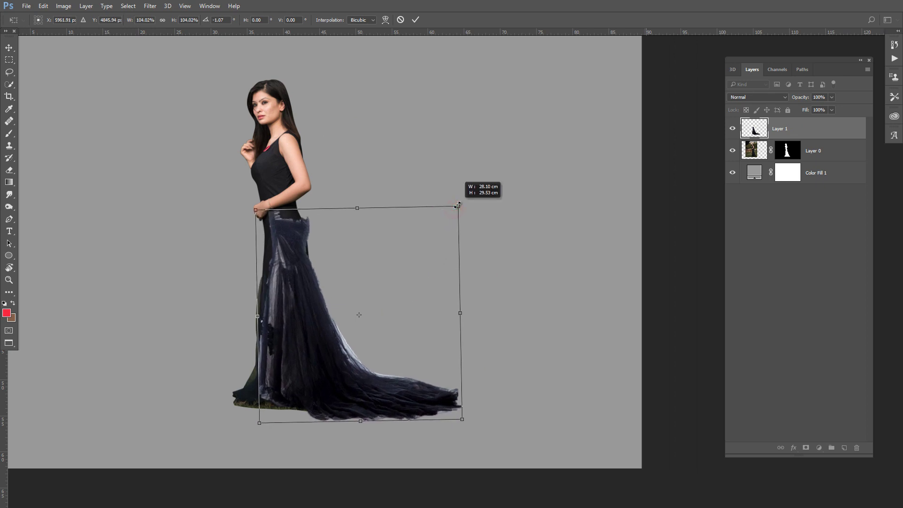
drag(392, 264, 393, 261)
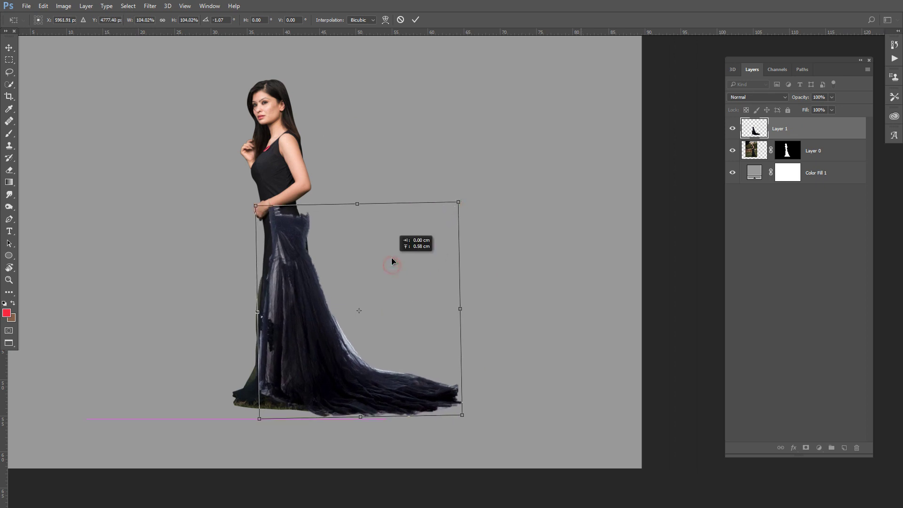
double_click(392, 258)
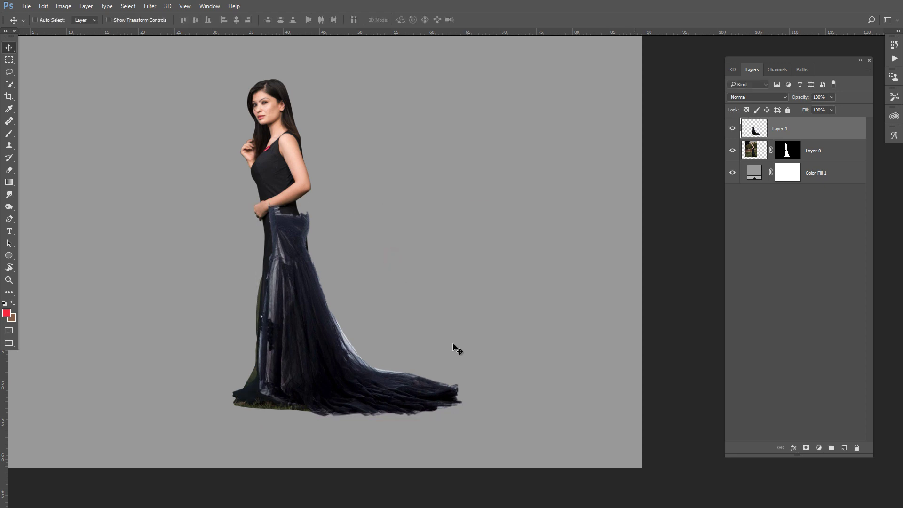
Give the train layer a black mask and paint white to reveal it flowing right.
alt+click(806, 448)
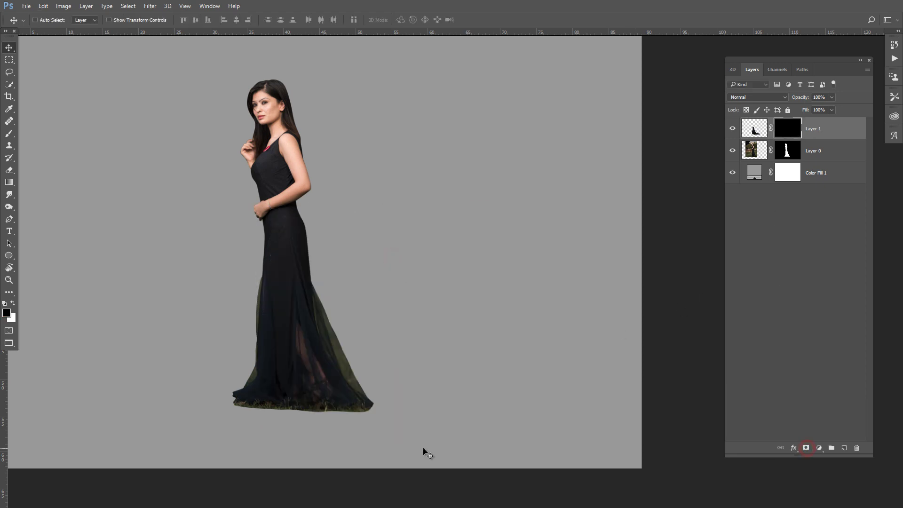
scroll(257, 362, up, 2)
click(4, 133)
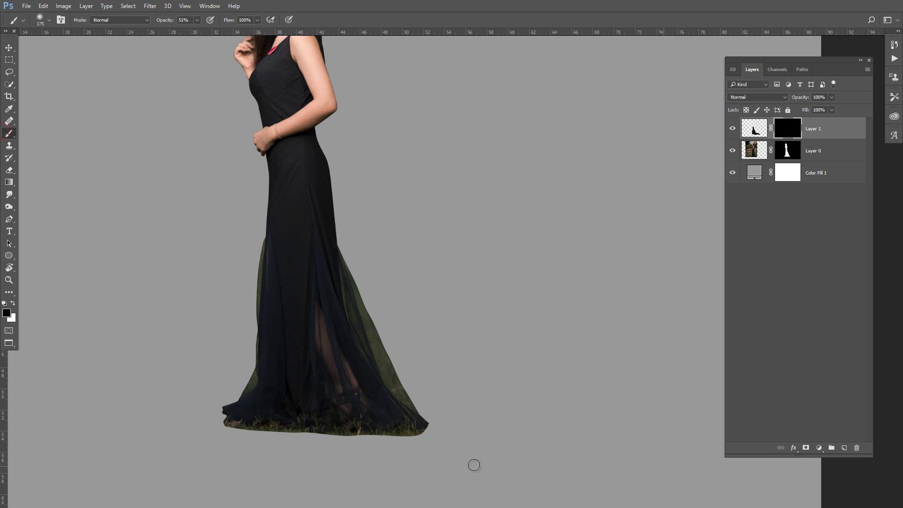
click(426, 414)
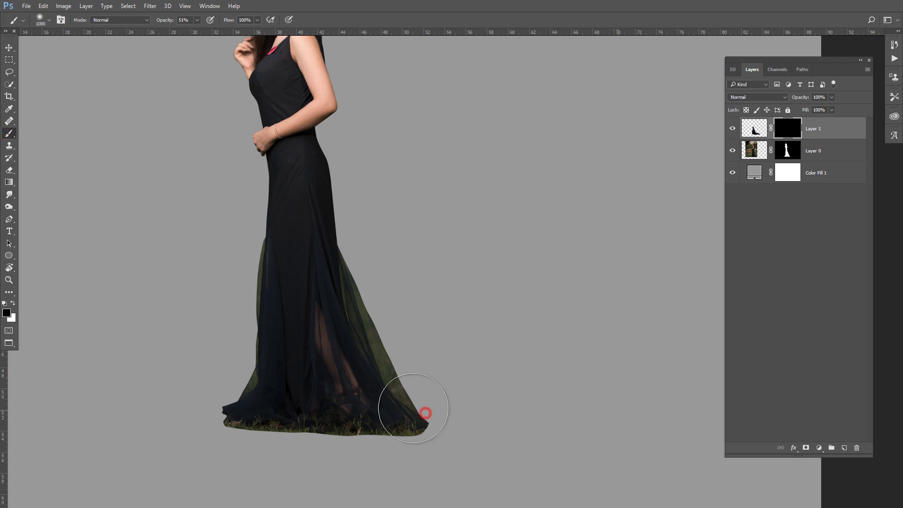
drag(413, 407, 558, 409)
key(x)
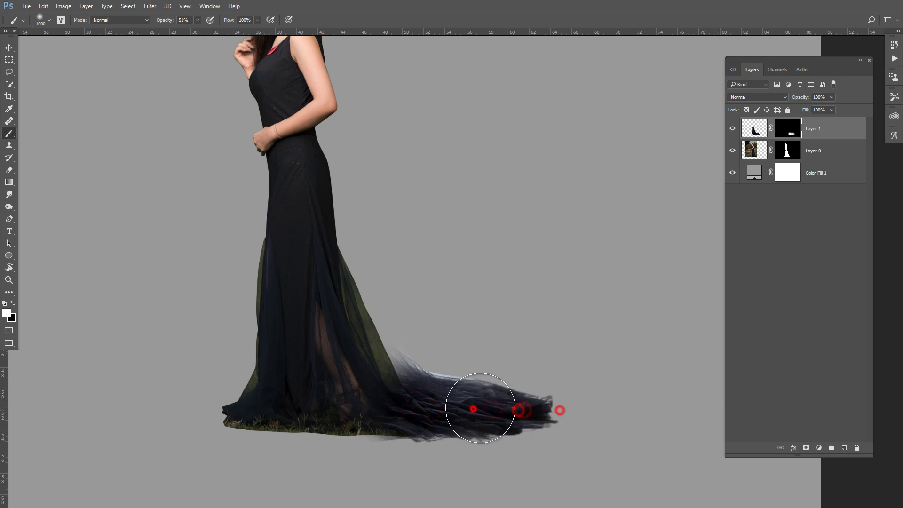
drag(403, 398, 413, 422)
With a smaller brush, reveal the train along the hem, hip and front of the gown.
key(p)
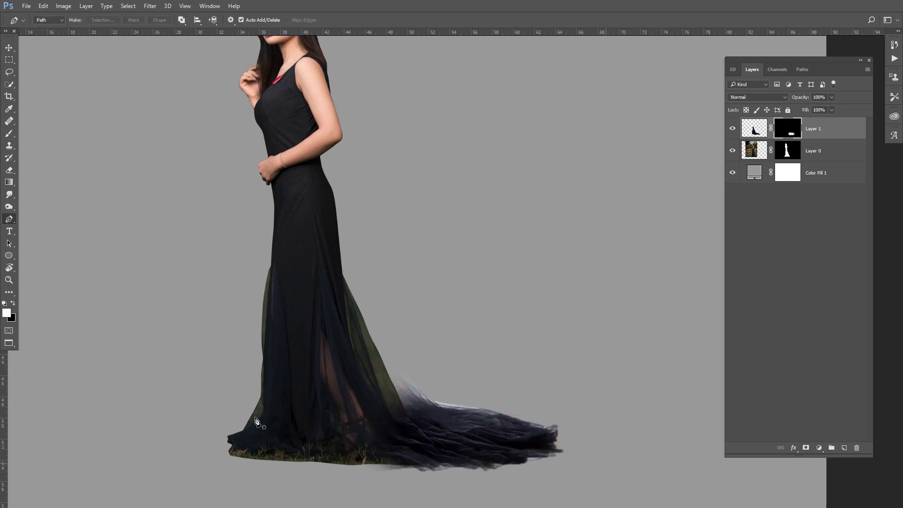
click(9, 133)
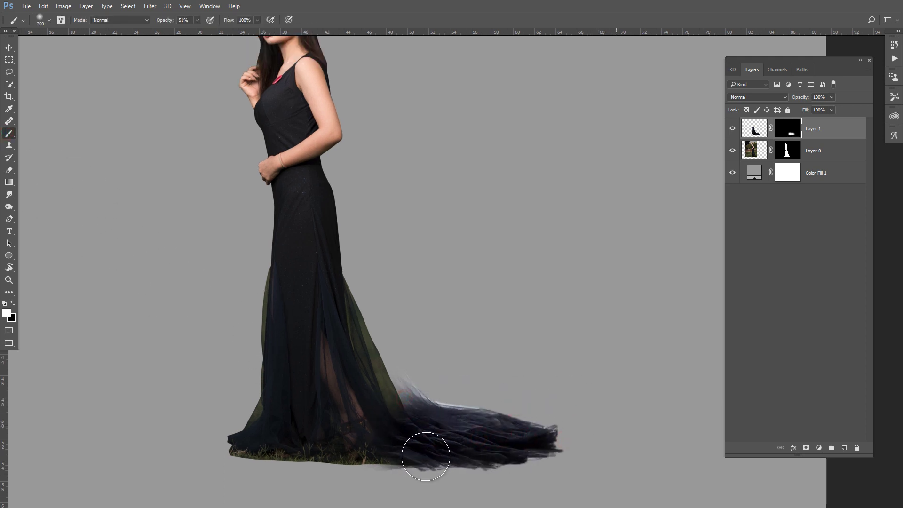
key(bracketleft)
key(bracketleft)
click(383, 456)
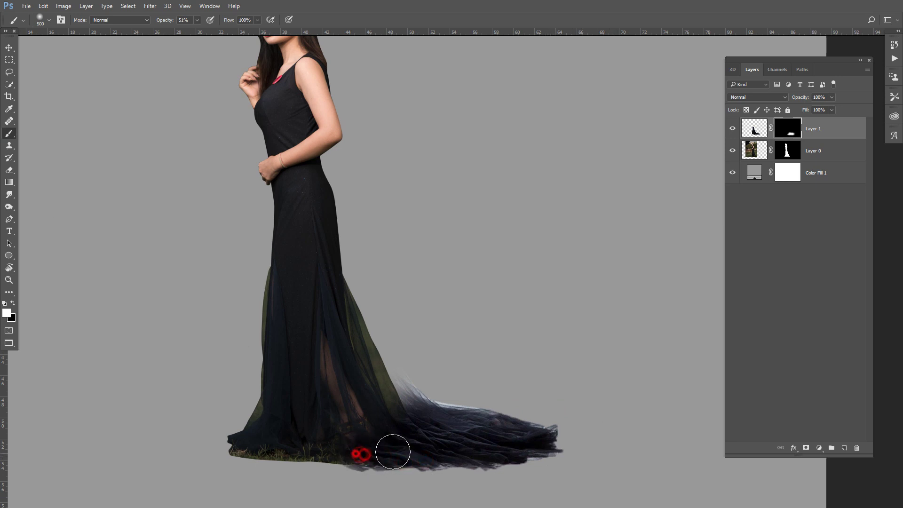
mouse_move(400, 417)
mouse_down()
mouse_move(364, 357)
mouse_move(342, 271)
mouse_up()
key(bracketleft)
key(bracketleft)
key(bracketleft)
drag(331, 196, 358, 308)
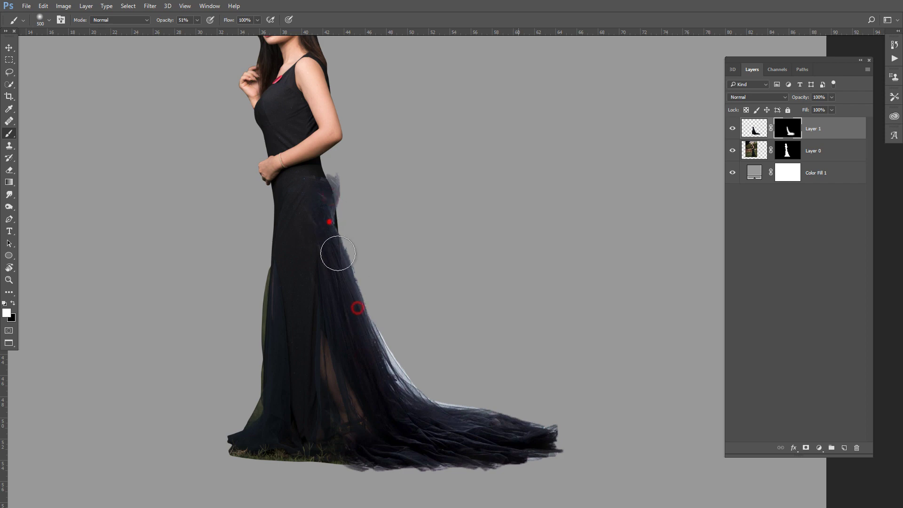
drag(303, 212, 305, 238)
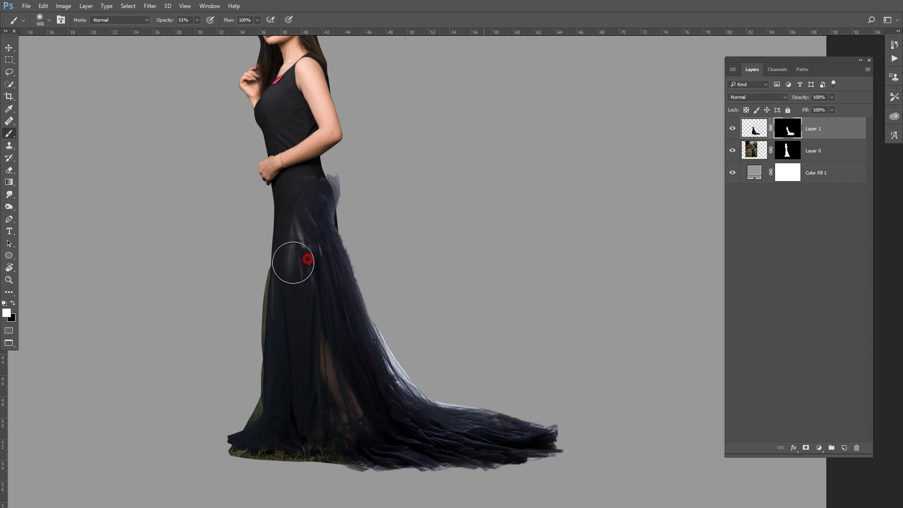
Hide the lighter streak on the dress and paint away the haze at the hem.
scroll(292, 263, up, 1)
mouse_move(290, 271)
mouse_down()
mouse_move(298, 201)
mouse_move(296, 308)
mouse_up()
drag(301, 197, 310, 308)
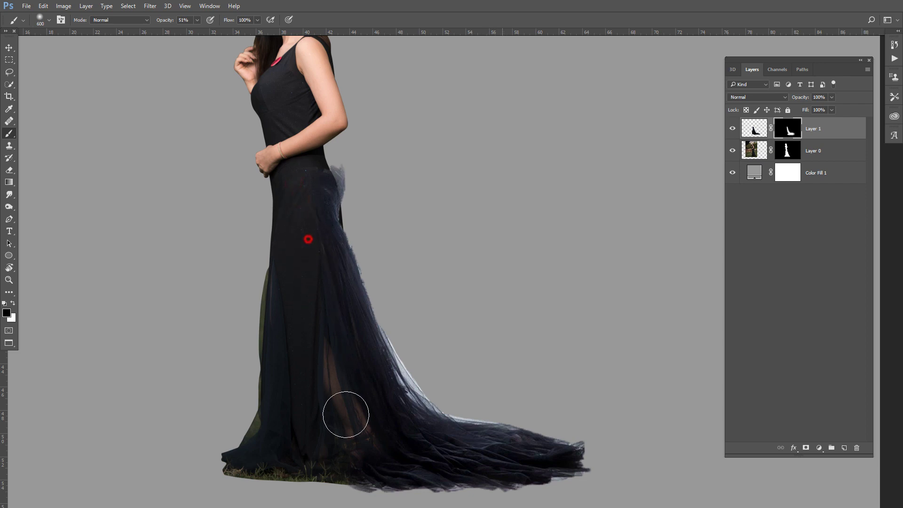
mouse_move(371, 468)
mouse_down()
mouse_move(341, 403)
mouse_move(405, 440)
mouse_up()
key(x)
drag(418, 408, 427, 410)
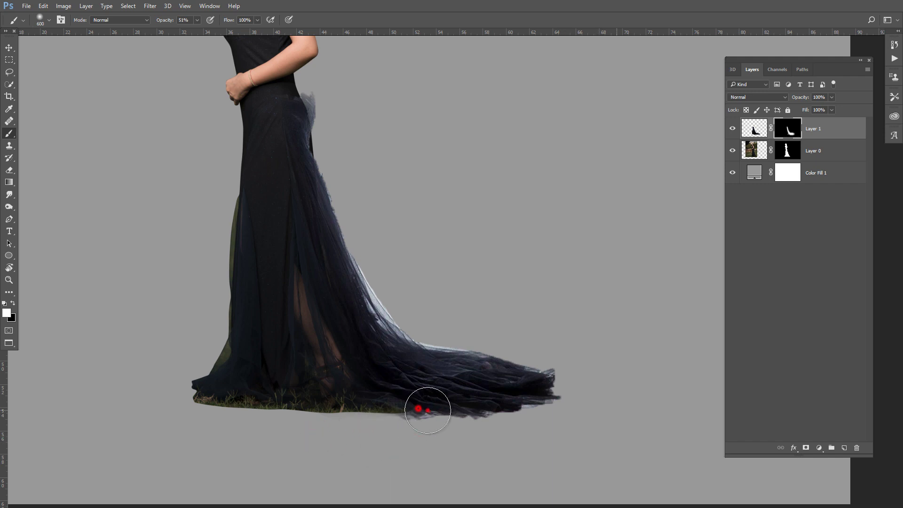
drag(358, 373, 365, 452)
drag(343, 323, 349, 414)
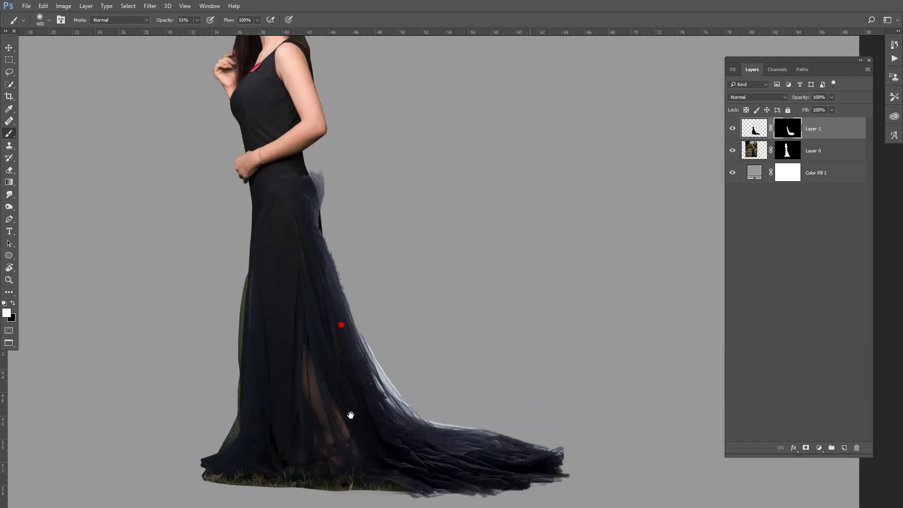
Clean the grey haze off the mask along the dress waist and side edge.
click(336, 334)
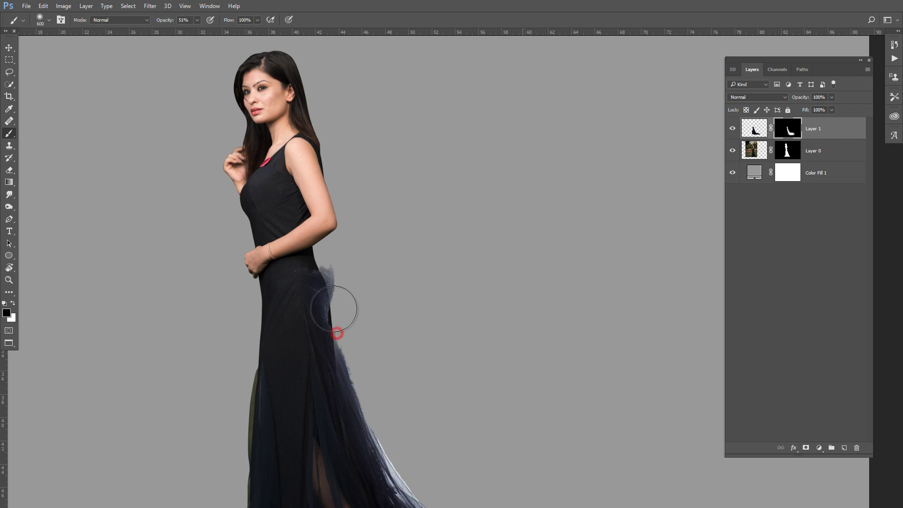
scroll(336, 304, up, 2)
click(332, 265)
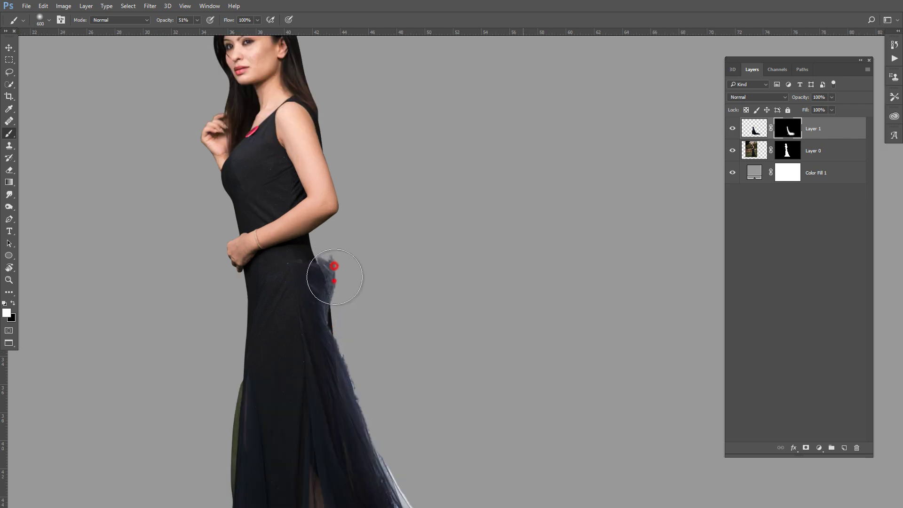
click(332, 279)
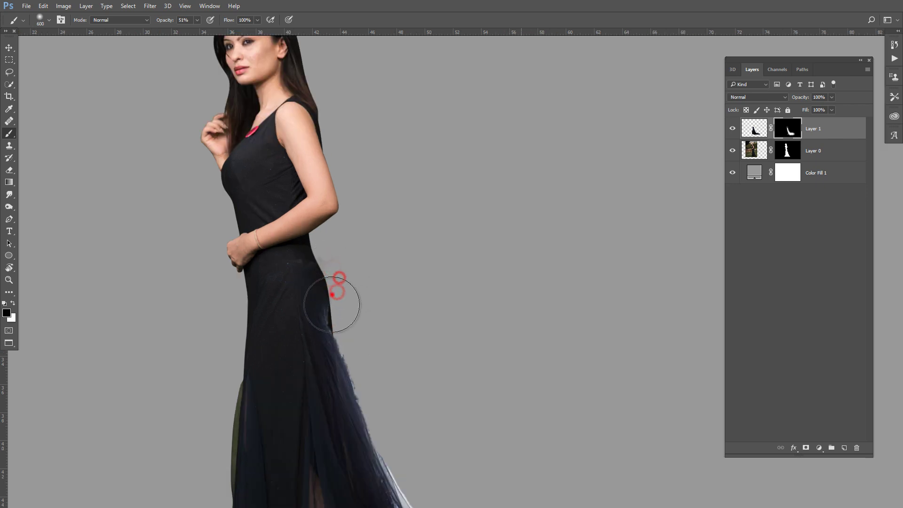
drag(338, 309, 346, 316)
scroll(377, 258, down, 1)
scroll(376, 258, down, 1)
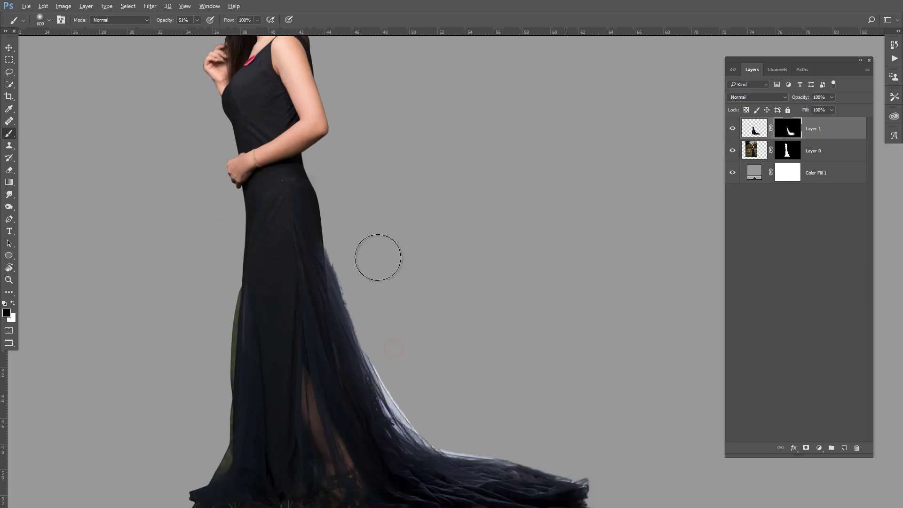
scroll(379, 256, down, 1)
scroll(349, 261, down, 1)
scroll(348, 262, up, 1)
click(372, 253)
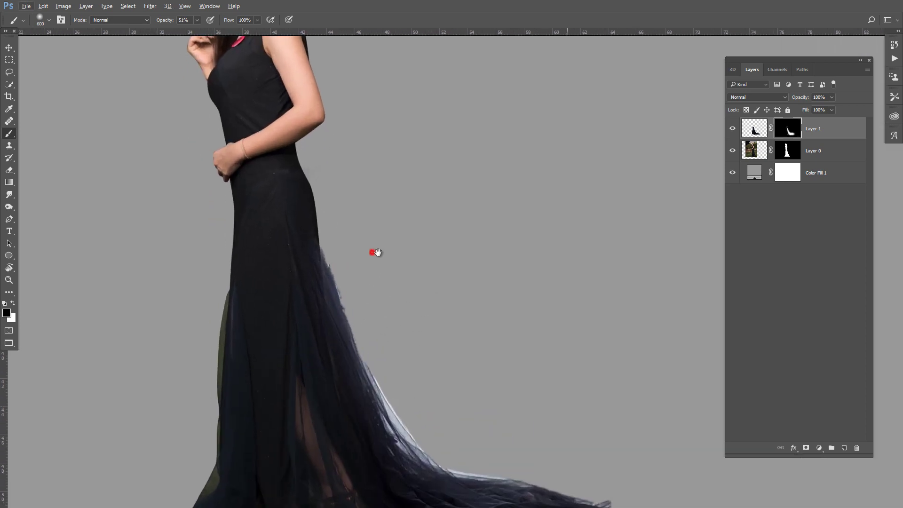
Toggle Layer 1 to check the result, then touch up the mask down the dress.
click(732, 128)
click(294, 178)
click(264, 240)
click(308, 251)
click(298, 217)
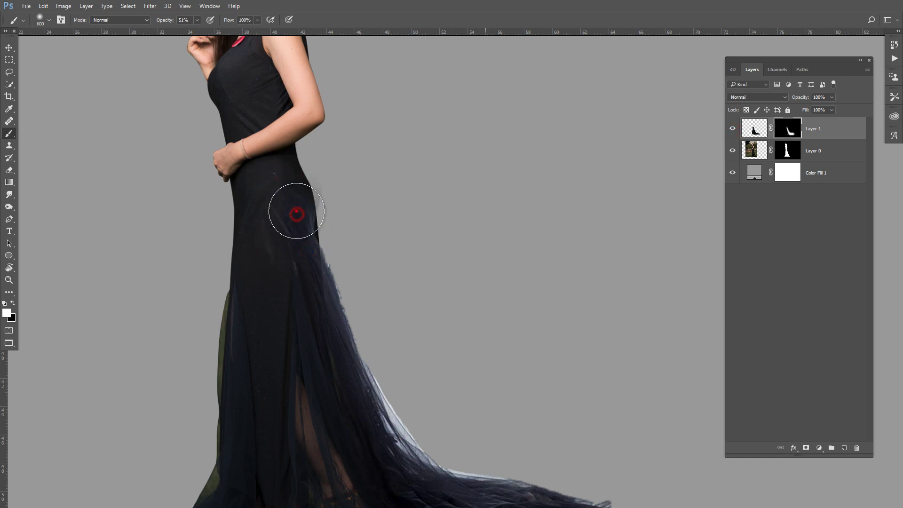
drag(296, 211, 292, 199)
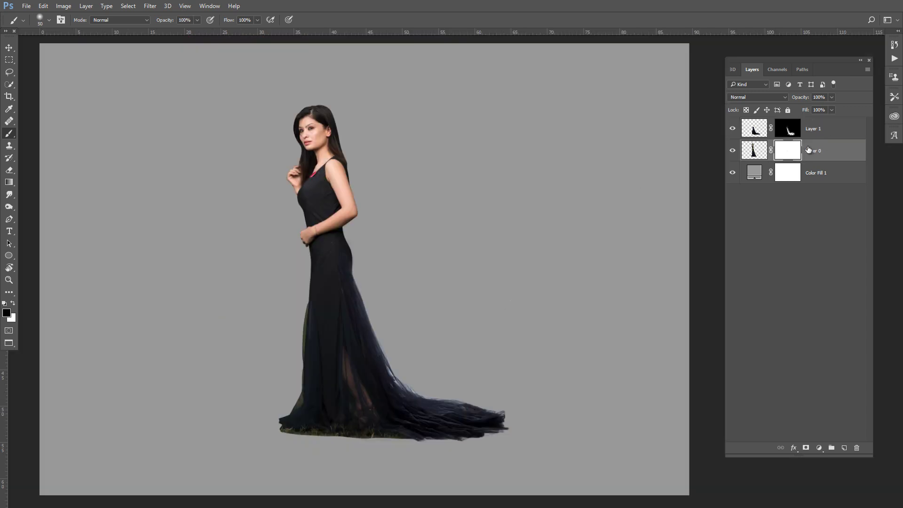
Scale the woman's two layers down to about 85% and shift them left and down.
scroll(305, 456, up, 3)
scroll(443, 447, down, 4)
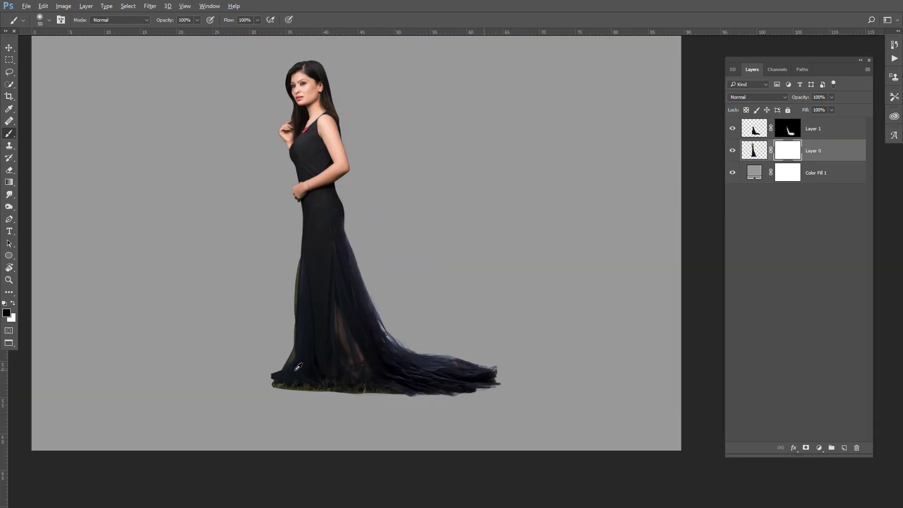
scroll(360, 300, down, 2)
click(9, 48)
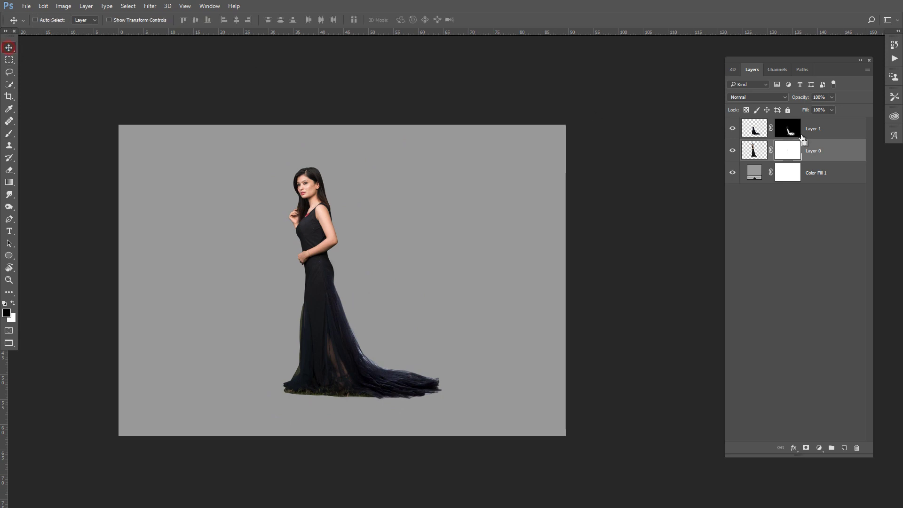
click(810, 136)
key(ctrl+t)
scroll(390, 217, down, 1)
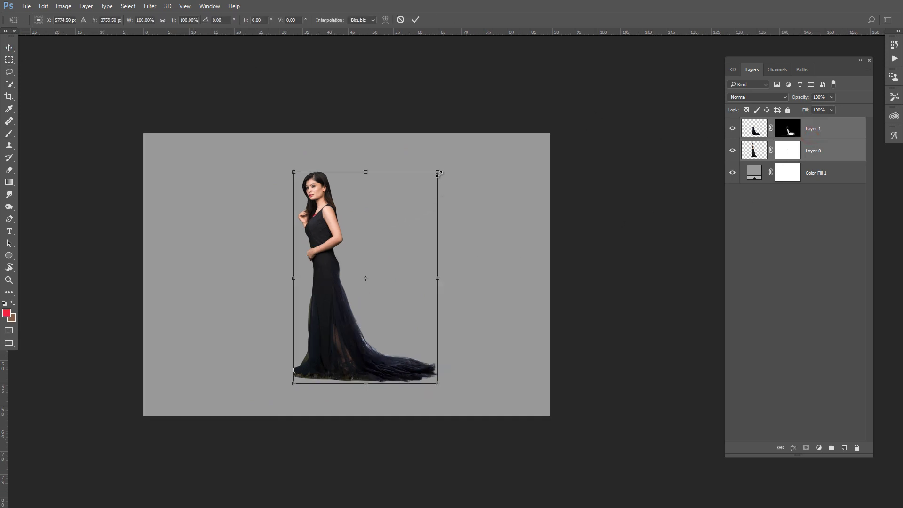
drag(436, 172, 424, 196)
drag(408, 228, 400, 236)
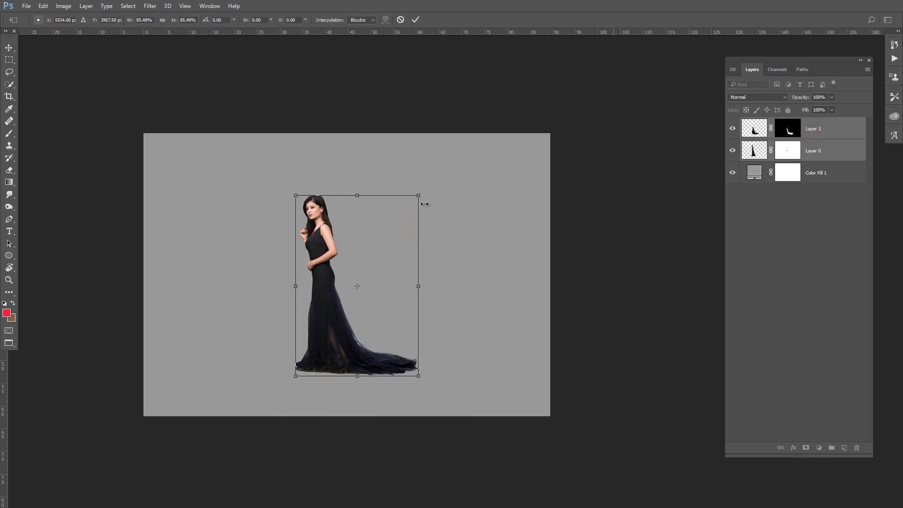
Fine-tune the woman's scale to about 86% and move her right.
drag(420, 196, 406, 211)
drag(397, 254, 427, 257)
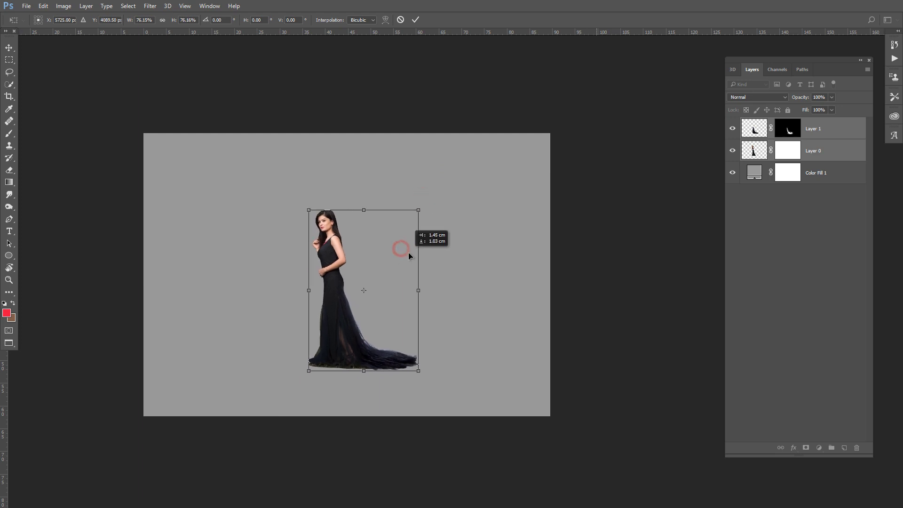
drag(436, 211, 449, 195)
drag(424, 235, 428, 232)
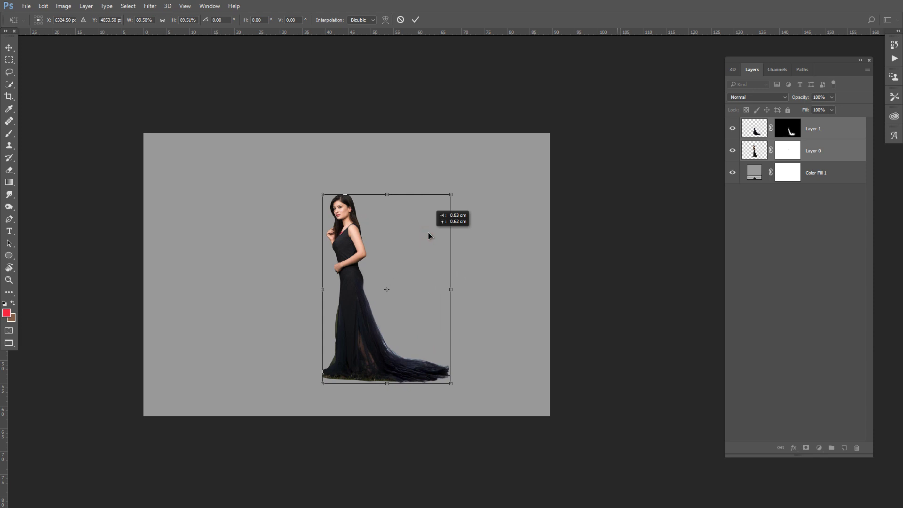
drag(450, 195, 448, 198)
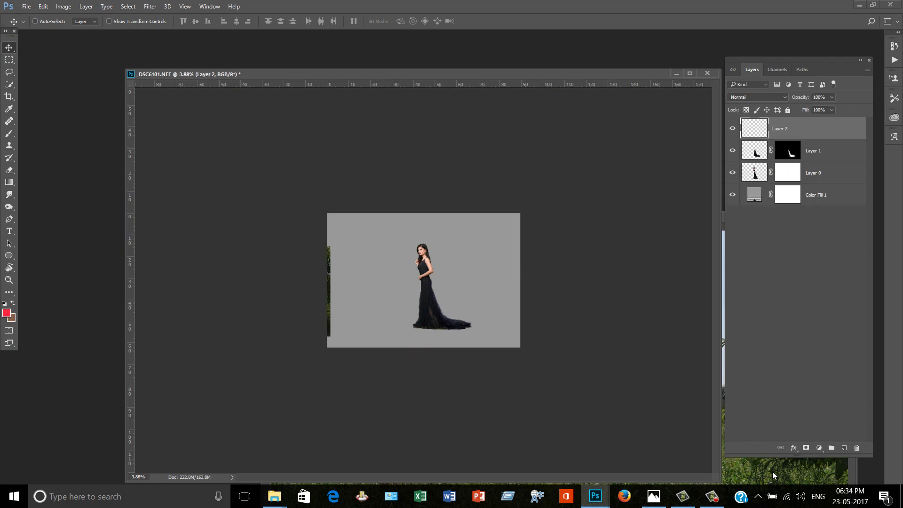
Bring the landscape photo into the composite and close the landscape window.
click(773, 475)
drag(611, 218, 324, 204)
click(544, 204)
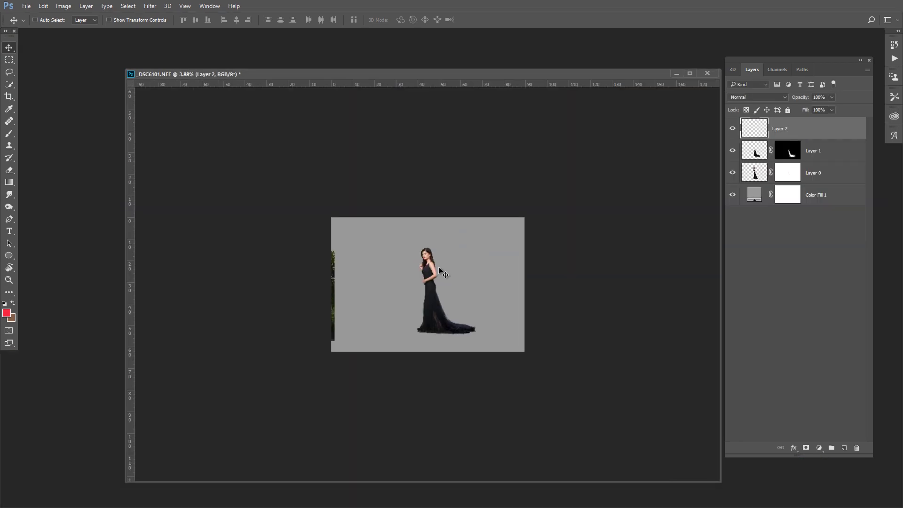
key(f)
drag(407, 284, 316, 267)
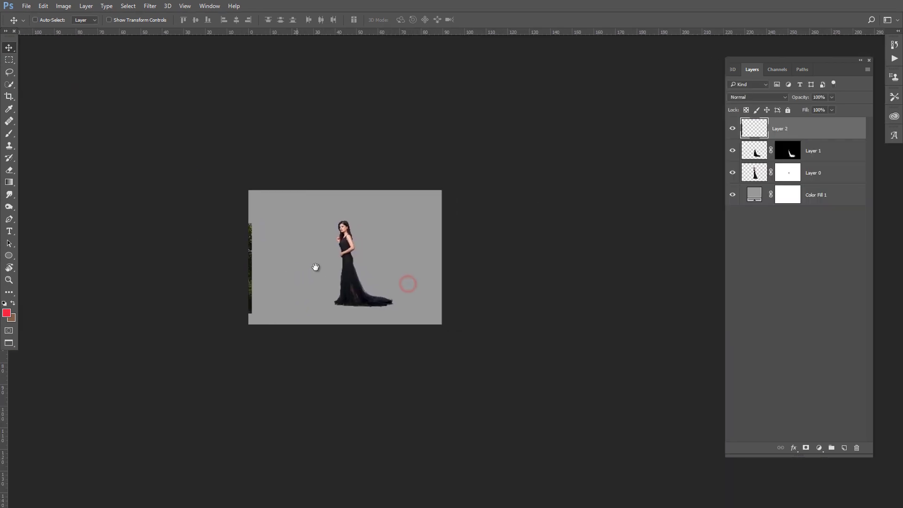
Enlarge the landscape, tilt it about 4°, and place its layer beneath the woman.
key(ctrl+t)
drag(226, 260, 413, 275)
scroll(413, 275, up, 2)
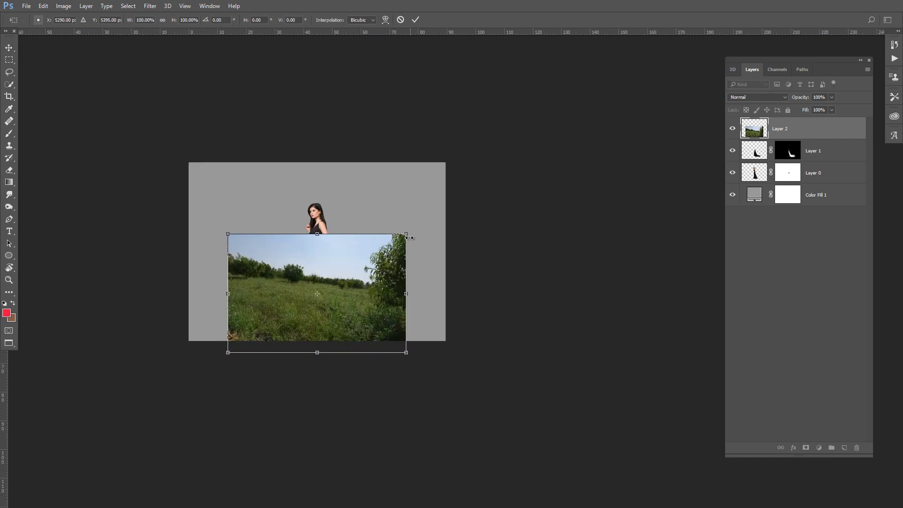
drag(409, 237, 439, 208)
drag(468, 242, 468, 232)
mouse_move(376, 281)
mouse_down()
mouse_move(357, 284)
mouse_move(527, 288)
mouse_up()
drag(521, 204, 520, 209)
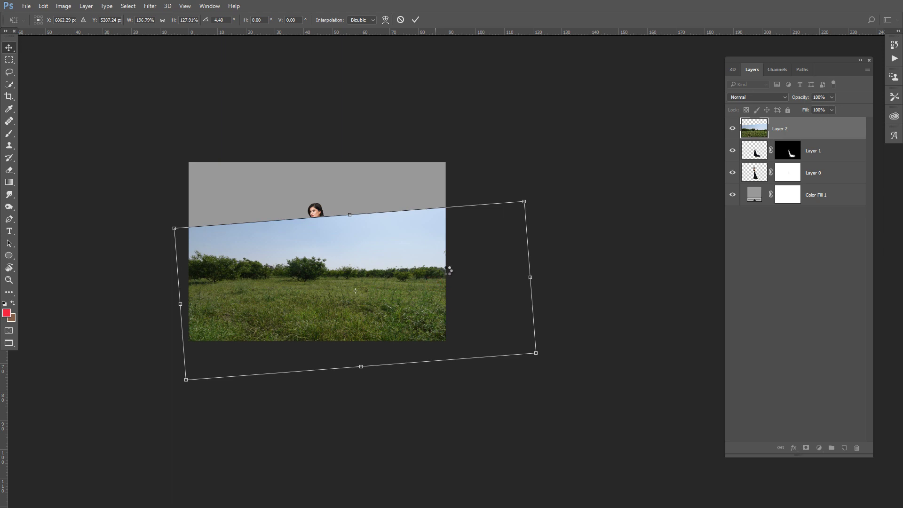
key(Return)
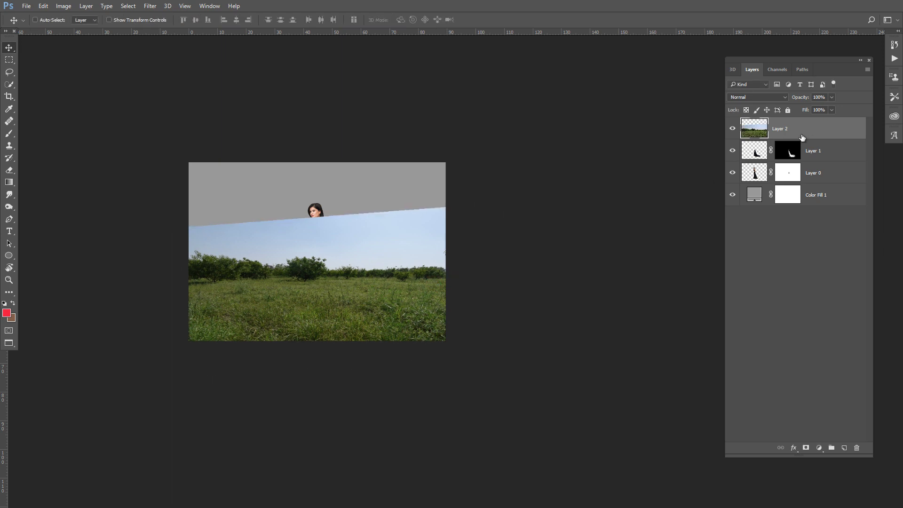
mouse_move(802, 137)
mouse_down()
mouse_move(809, 127)
mouse_move(810, 177)
mouse_up()
Flip the field photo horizontally and slide it to the left.
scroll(417, 282, up, 3)
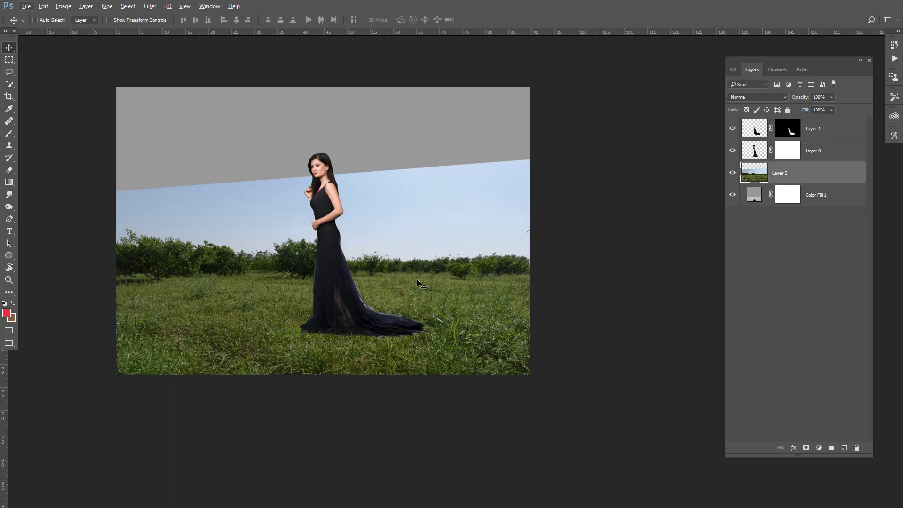
drag(430, 280, 434, 297)
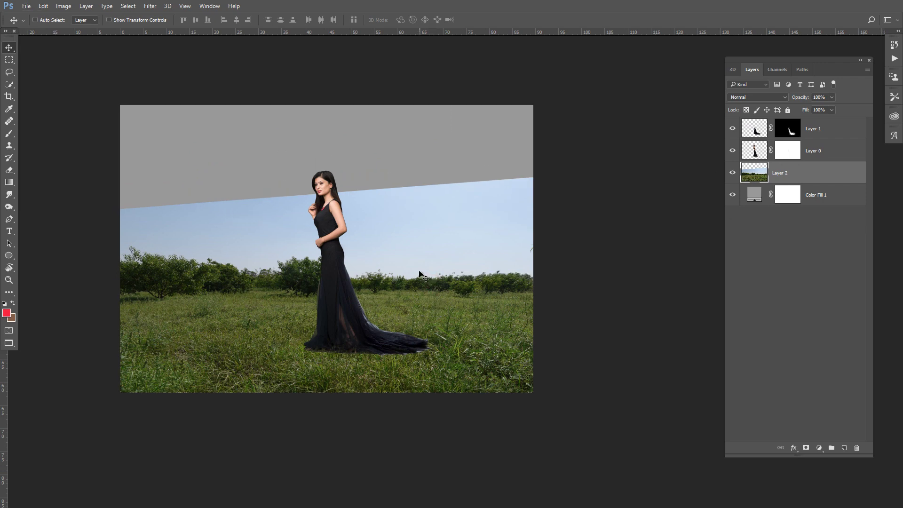
key(ctrl+t)
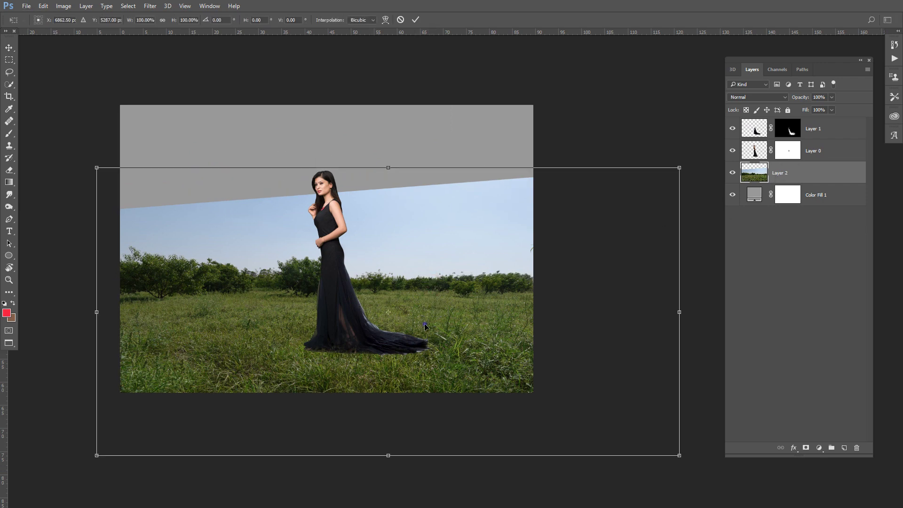
right_click(420, 155)
click(494, 306)
drag(504, 305, 388, 303)
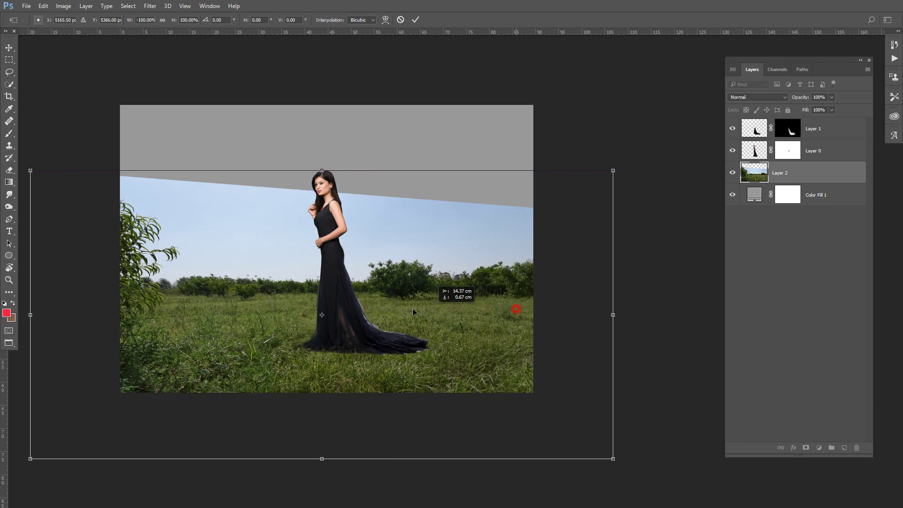
Flip the field photo again, move it right, and scale it to about 96%.
right_click(437, 308)
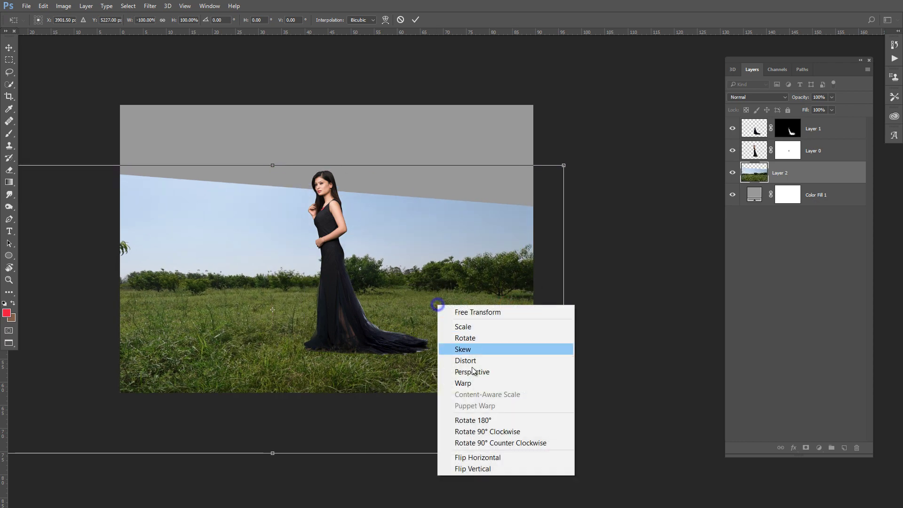
click(487, 456)
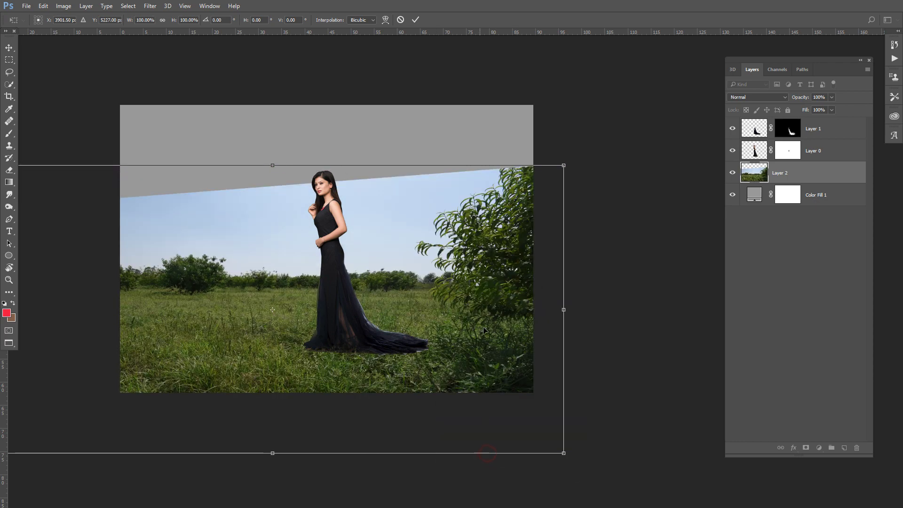
drag(490, 330, 612, 317)
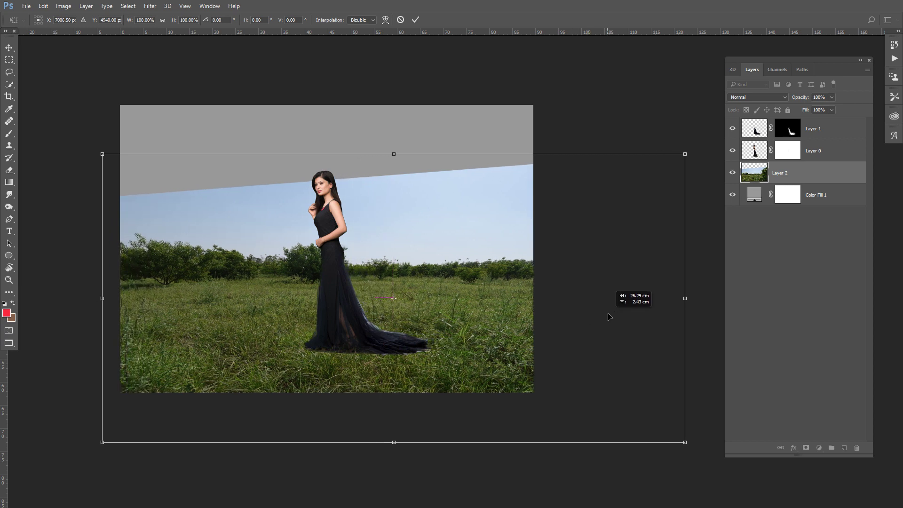
drag(685, 154, 675, 160)
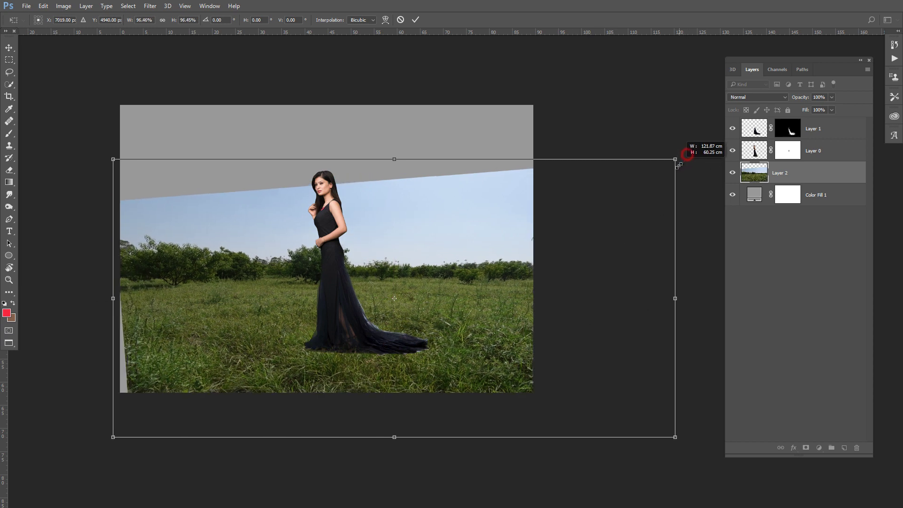
drag(603, 285, 592, 287)
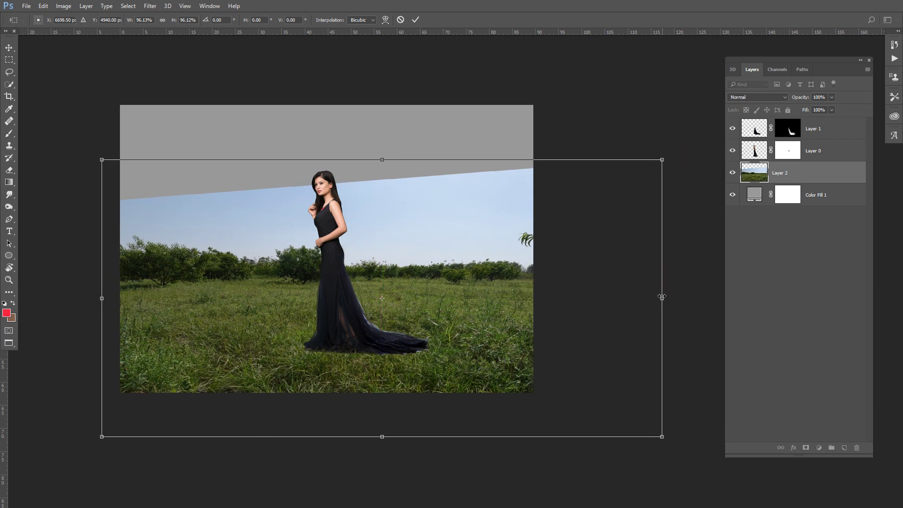
mouse_move(661, 297)
mouse_down()
mouse_move(669, 297)
mouse_move(660, 297)
mouse_up()
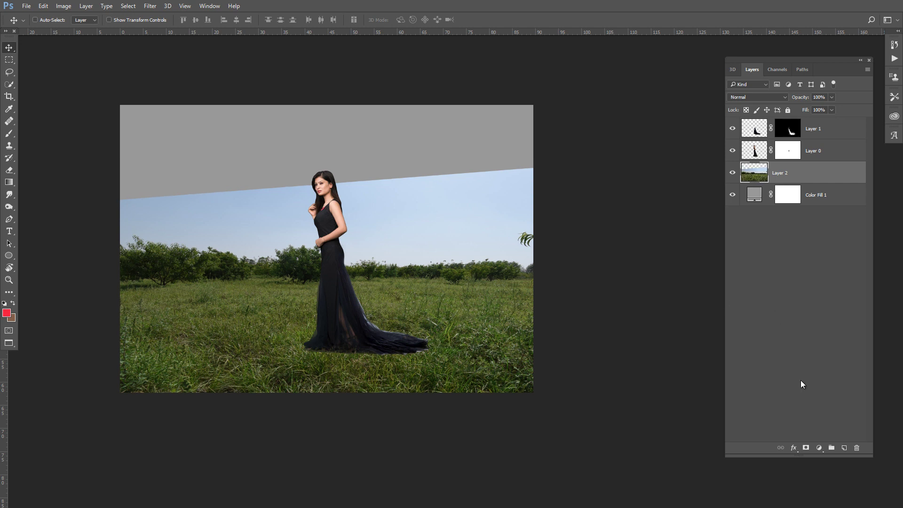
Mask the field layer with a vertical gradient so its sky fades into grey fog.
click(806, 448)
click(10, 182)
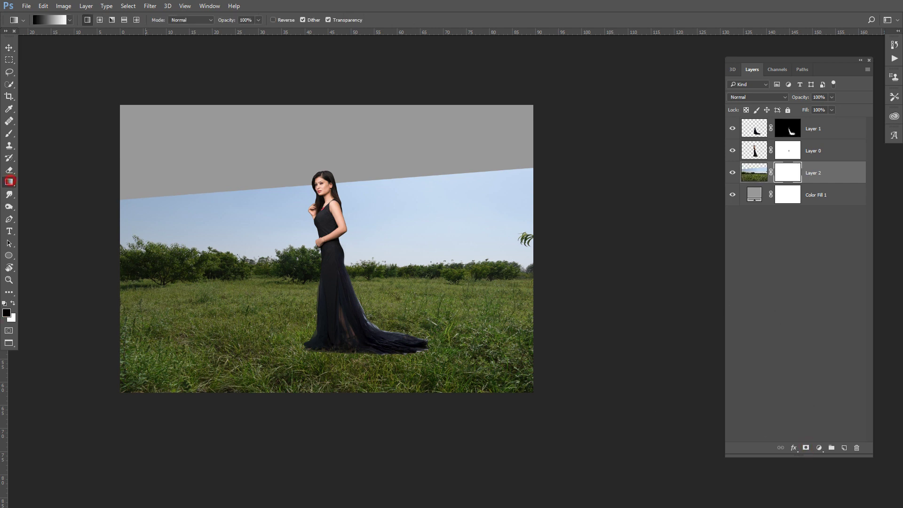
drag(318, 282, 319, 341)
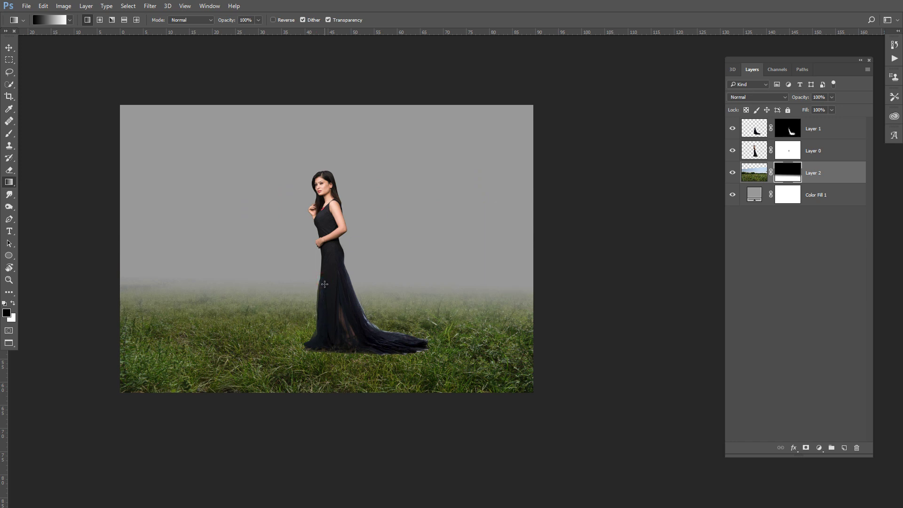
drag(325, 305, 331, 310)
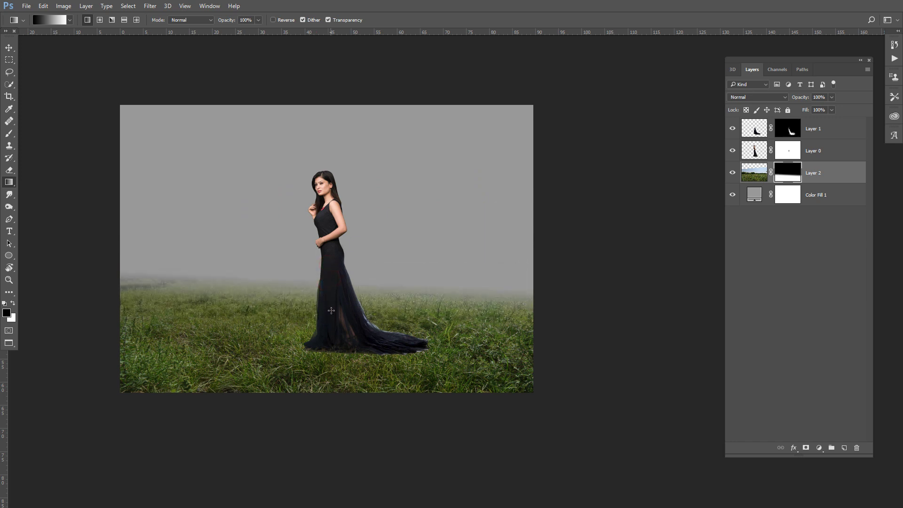
drag(328, 256, 328, 300)
key(ctrl+plus)
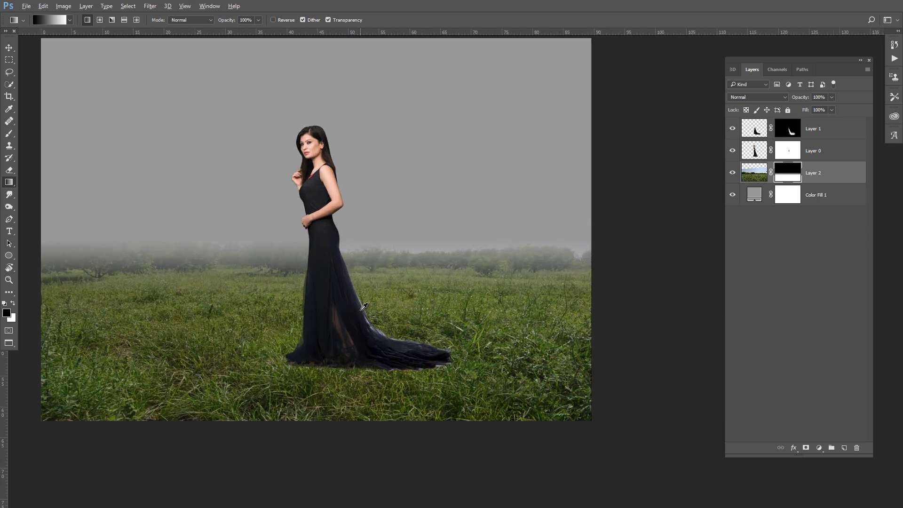
Resize Layer 0 and Layer 1 together to about 91% and nudge them up-left.
shift+click(830, 143)
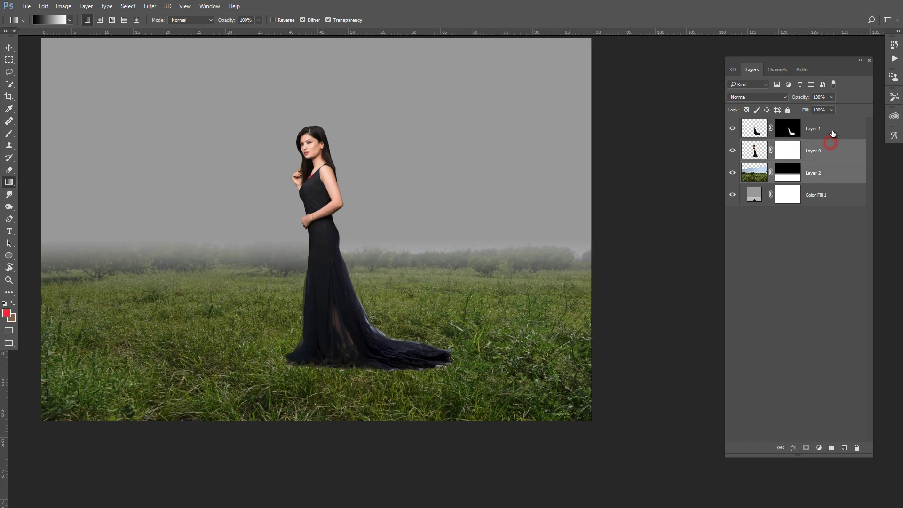
shift+click(827, 133)
key(ctrl+t)
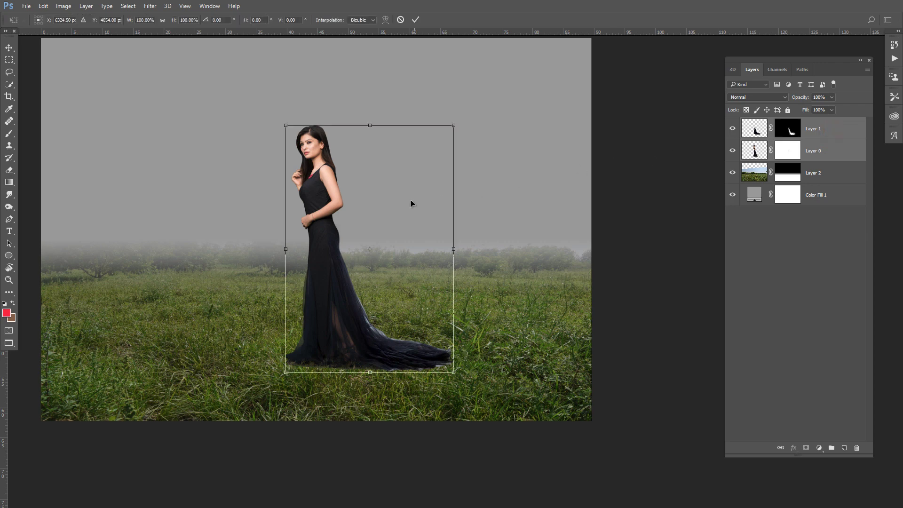
key(ctrl+0)
drag(452, 127, 446, 136)
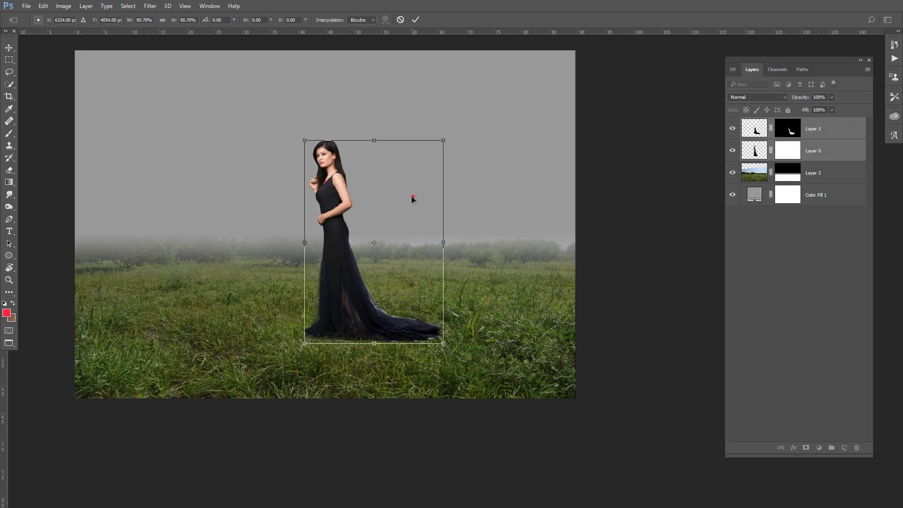
drag(411, 197, 407, 195)
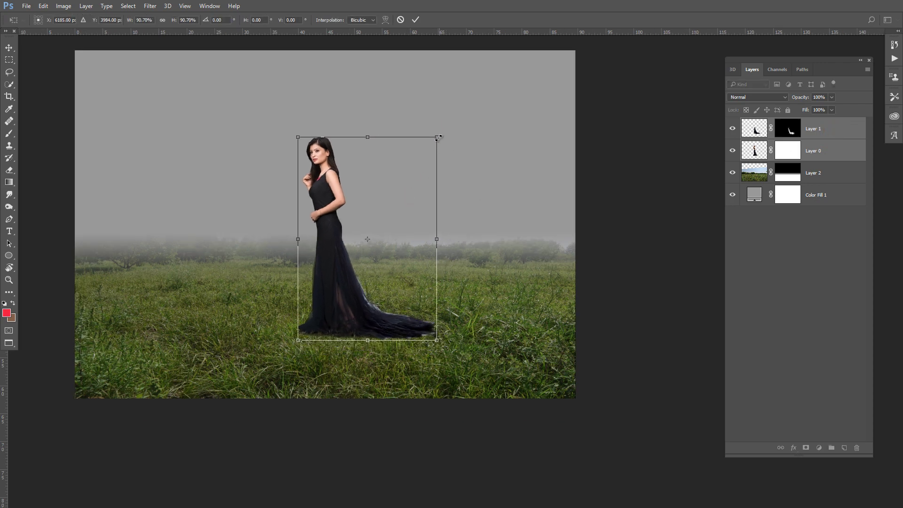
drag(437, 137, 436, 144)
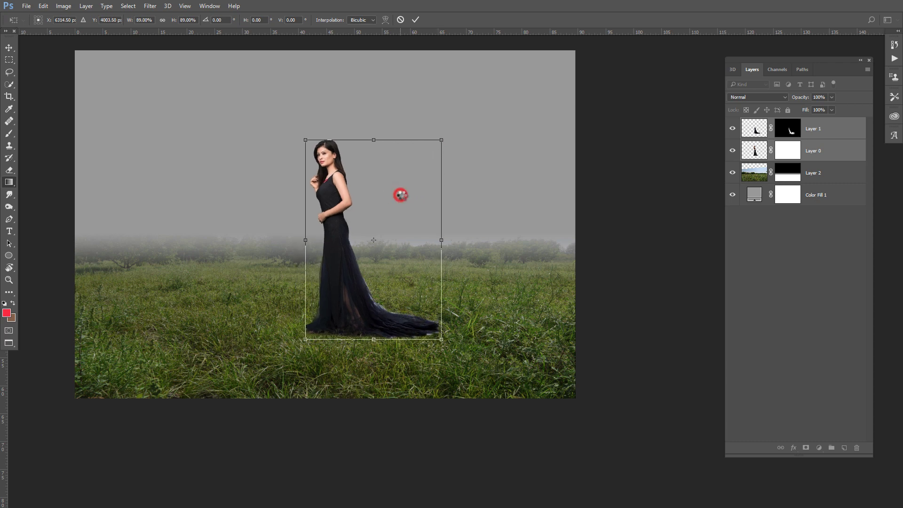
key(Return)
key(ctrl+minus)
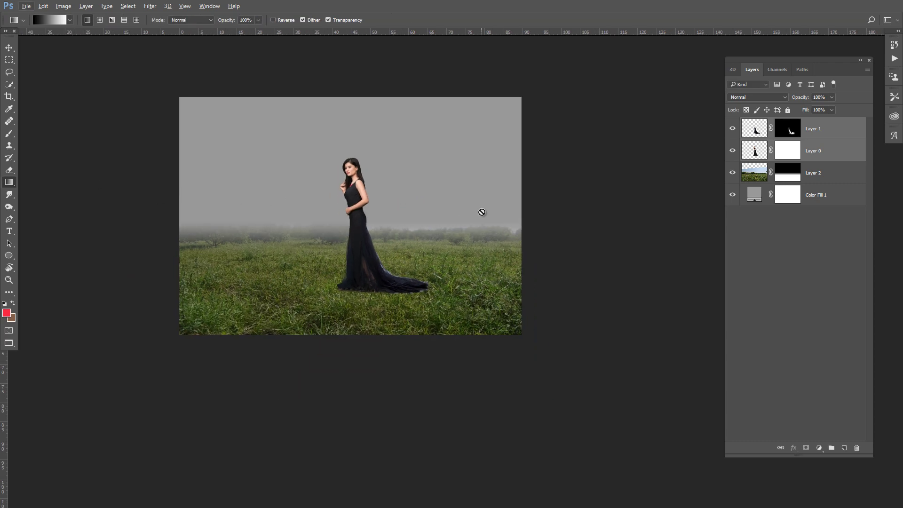
Enlarge the woman to about 115% and move her up and to the right.
key(ctrl+t)
drag(429, 157, 437, 148)
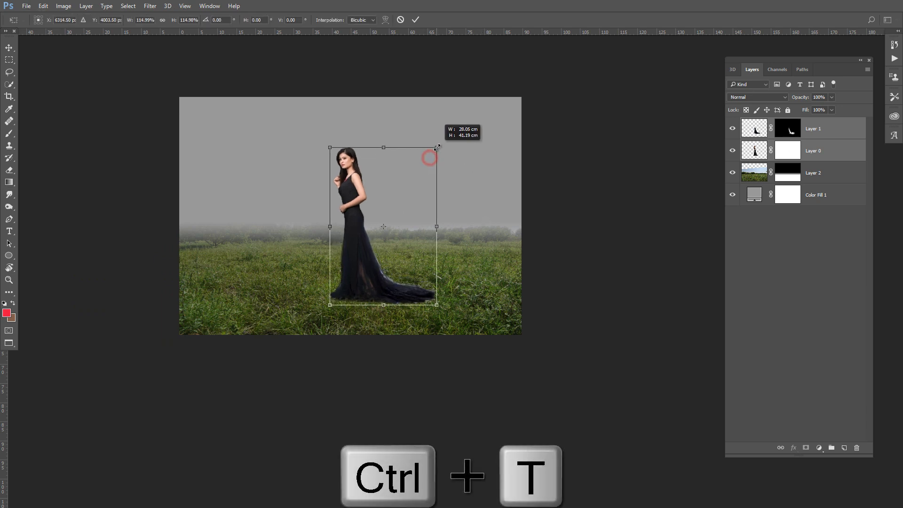
drag(400, 198, 405, 192)
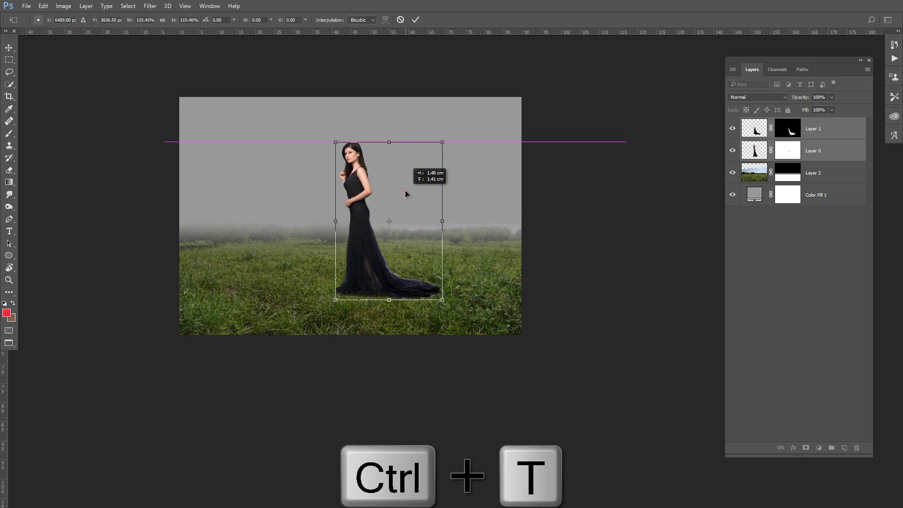
drag(405, 194, 405, 191)
Commit the woman's resize, then set the boat photo's Exposure −0.65 and Shadows +34.
key(Return)
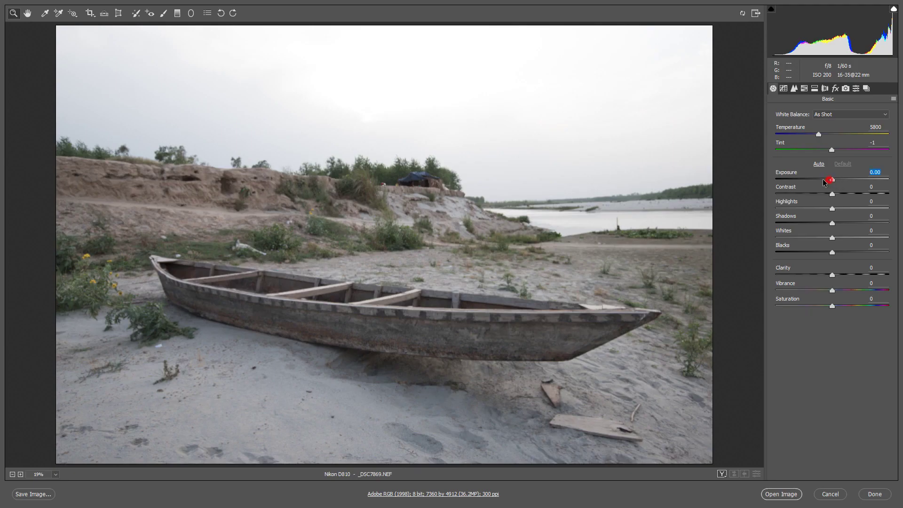
drag(821, 182, 822, 212)
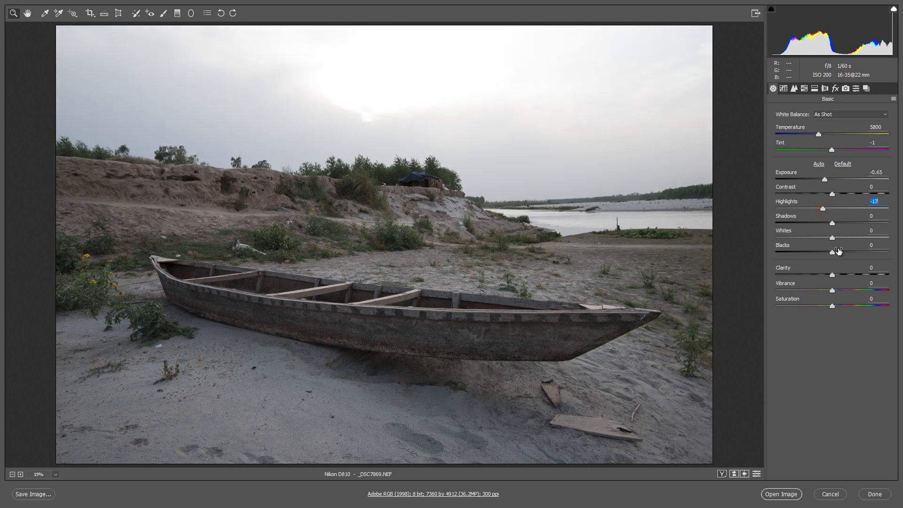
drag(857, 219, 852, 221)
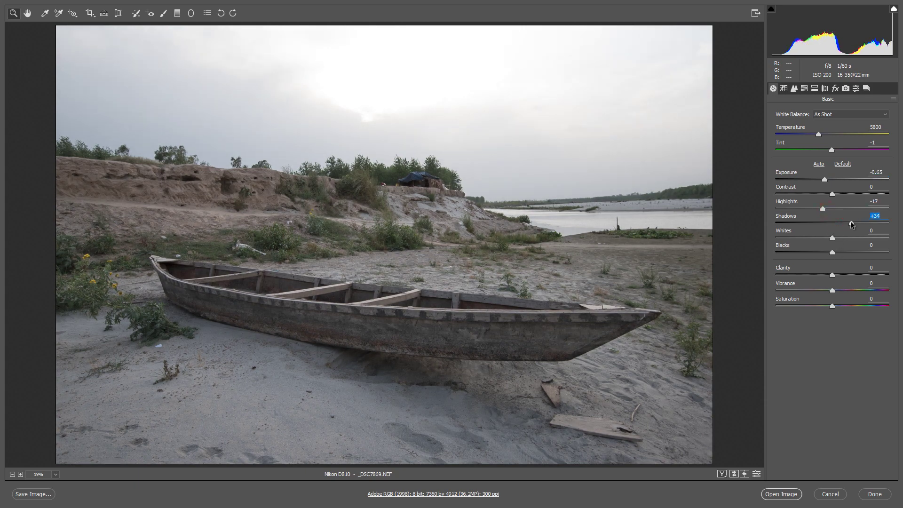
Raise Greens saturation to +63 in HSL and open the boat image in Photoshop.
click(804, 89)
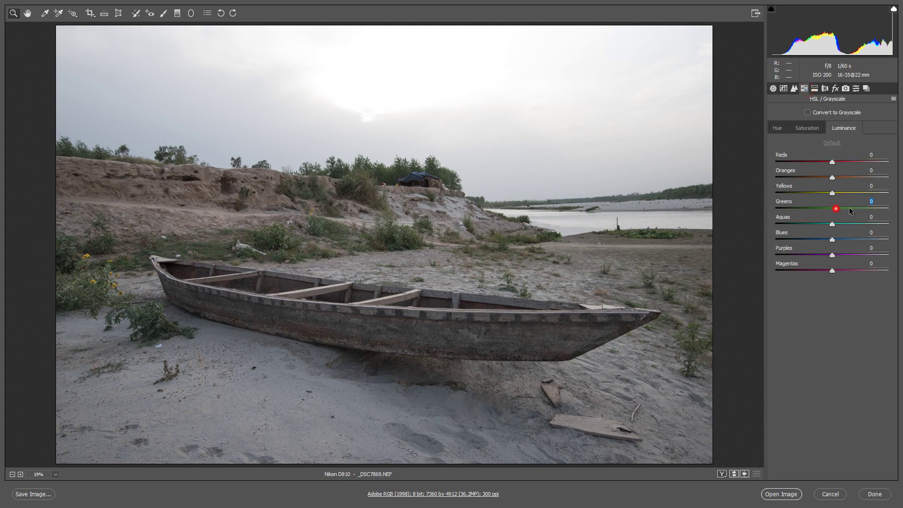
click(802, 131)
drag(836, 209, 867, 208)
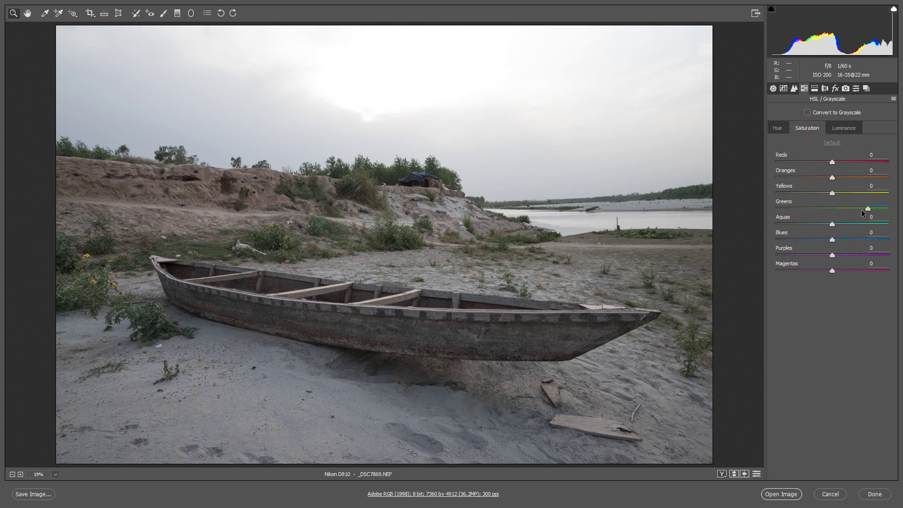
click(783, 495)
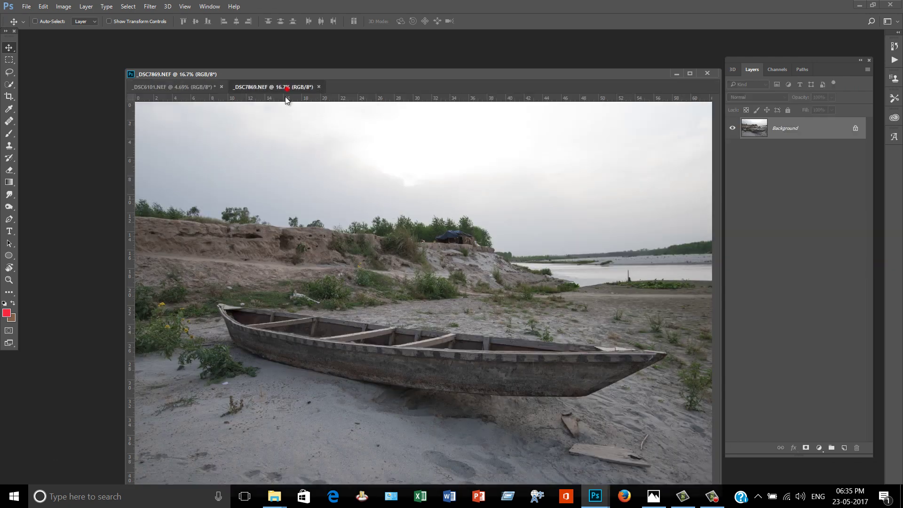
Float the boat photo in its own window and duplicate its Blue channel.
drag(286, 89, 451, 104)
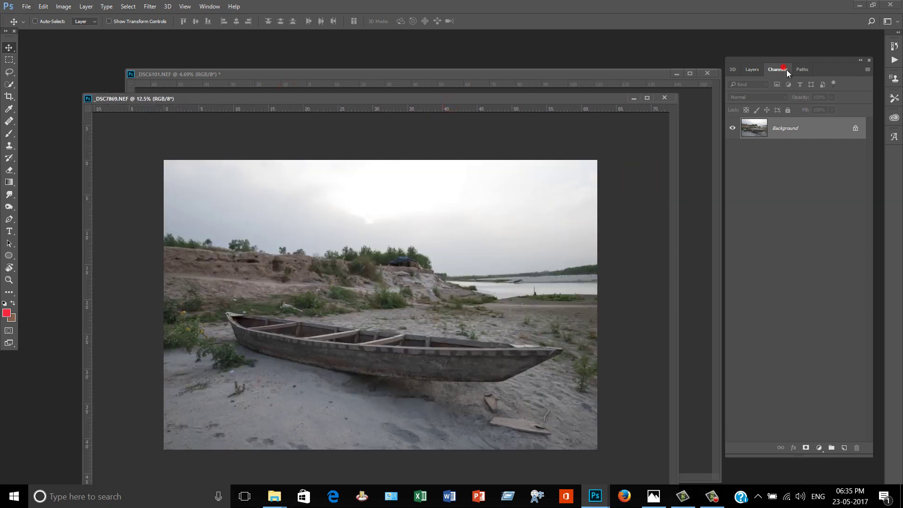
click(786, 70)
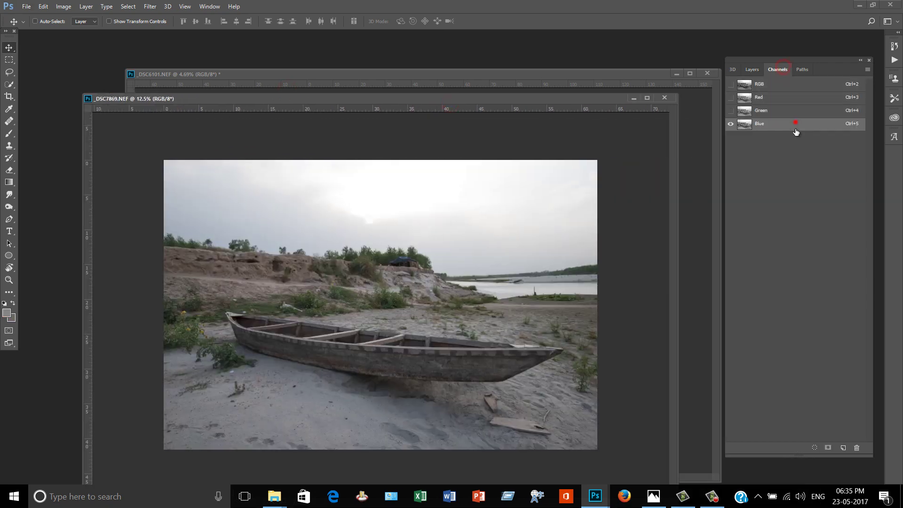
drag(796, 123, 844, 447)
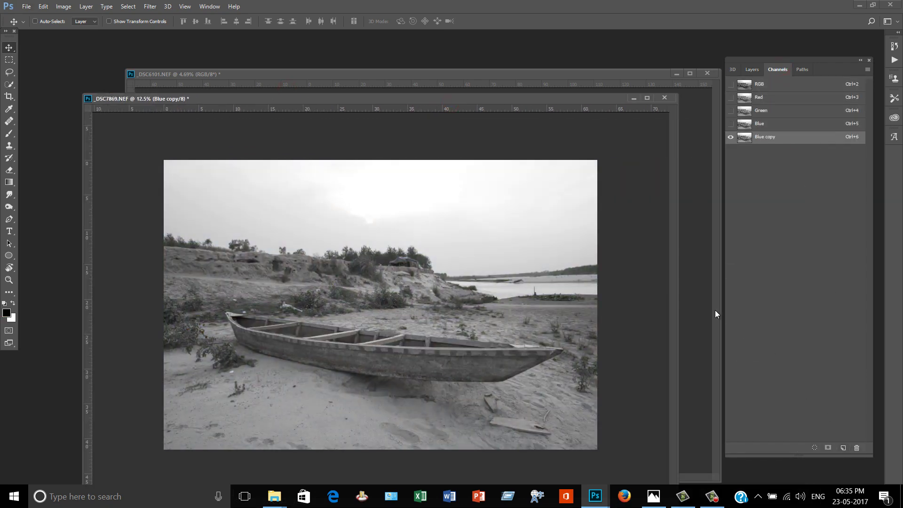
Apply Levels 120 / 1.13 / 177 to Blue copy, making the sky white and land black.
key(ctrl+l)
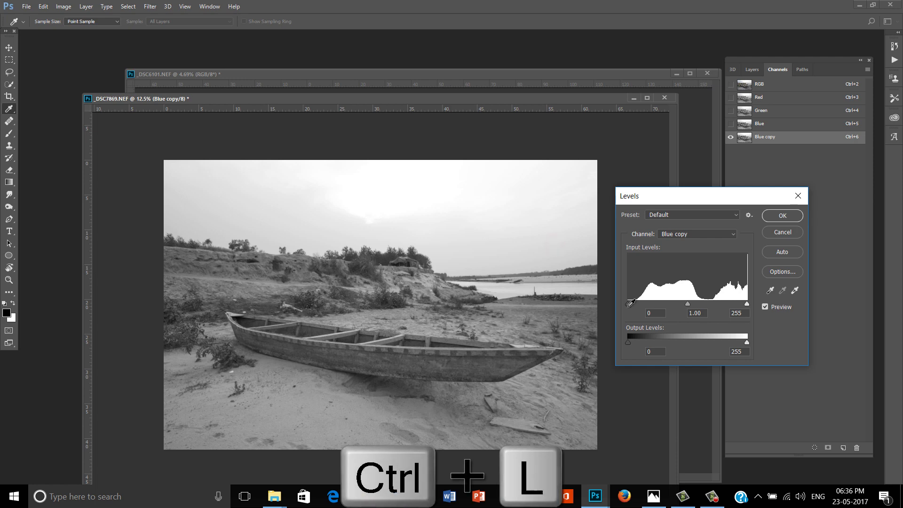
mouse_move(629, 303)
mouse_down()
mouse_move(736, 308)
mouse_move(684, 305)
mouse_move(713, 305)
mouse_up()
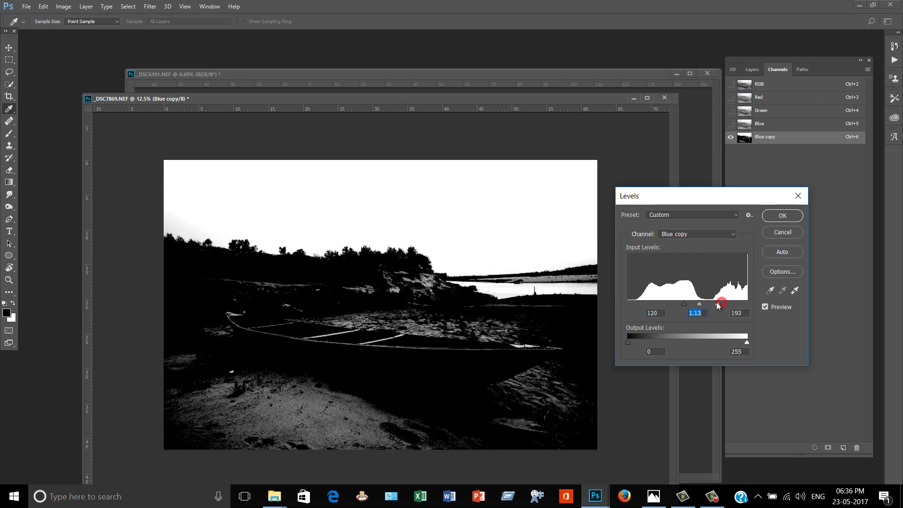
click(783, 215)
key(v)
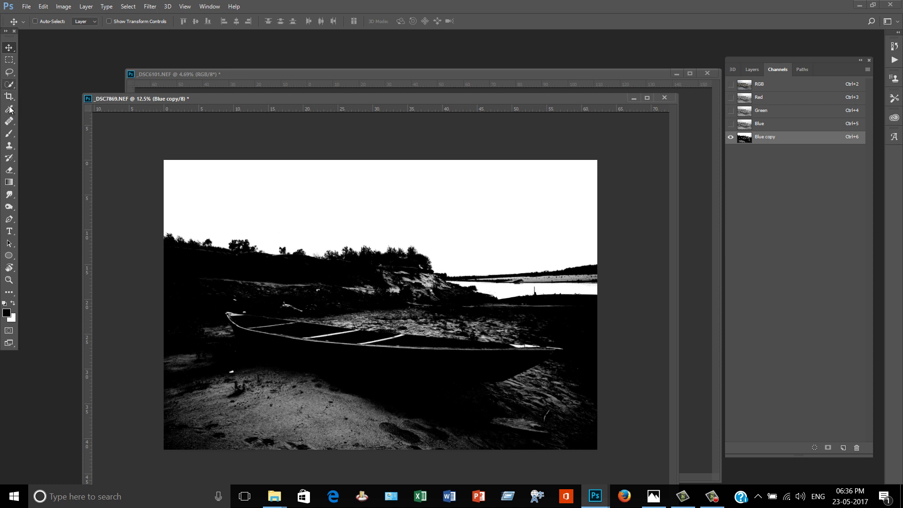
Paint the light hillside and bow-area ground black in Blue copy with an enlarged black brush.
click(9, 136)
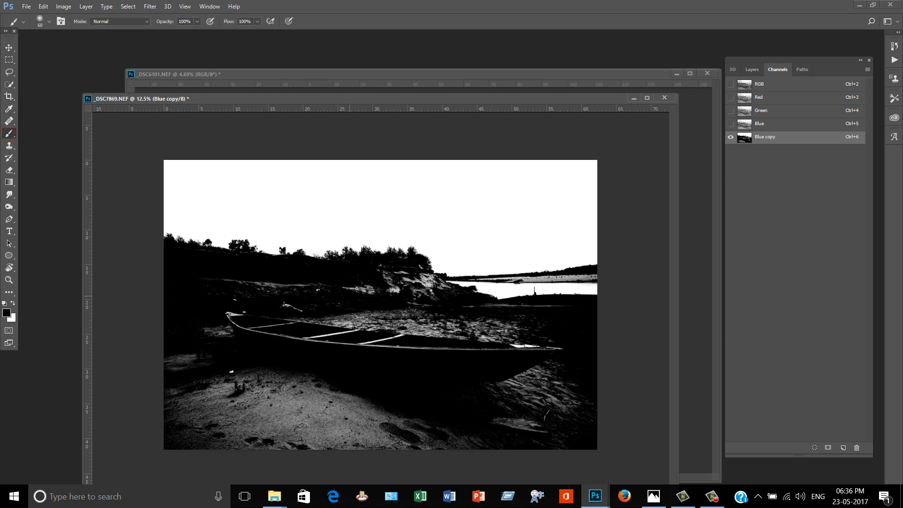
alt+right_click(418, 268)
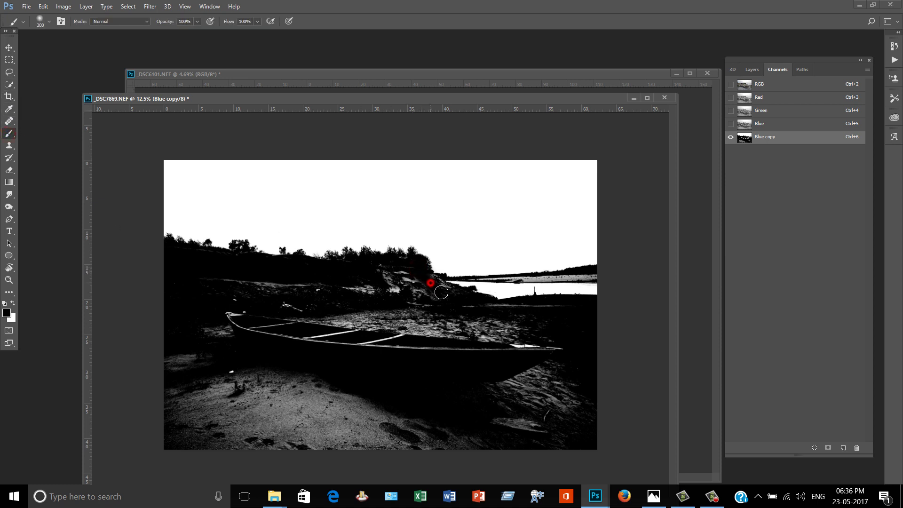
alt+right_click(418, 280)
drag(413, 277, 352, 277)
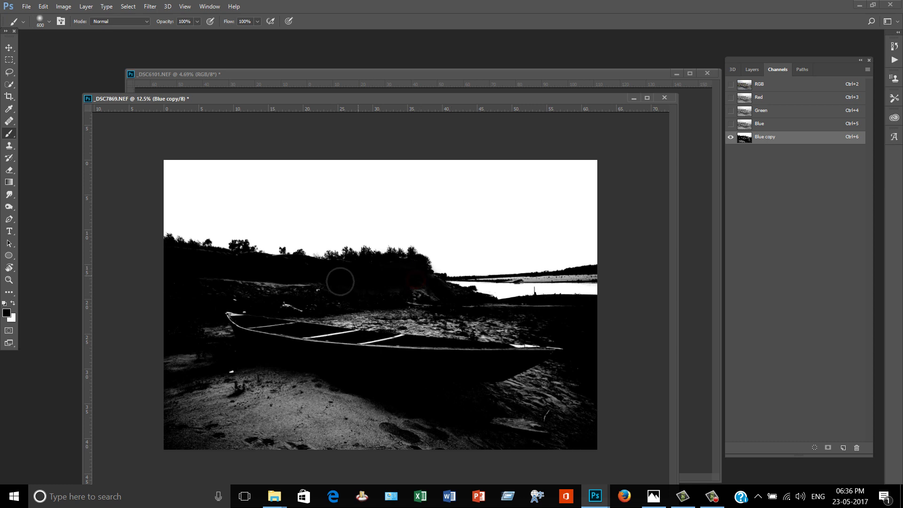
mouse_move(449, 296)
mouse_down()
mouse_move(199, 297)
mouse_move(173, 289)
mouse_up()
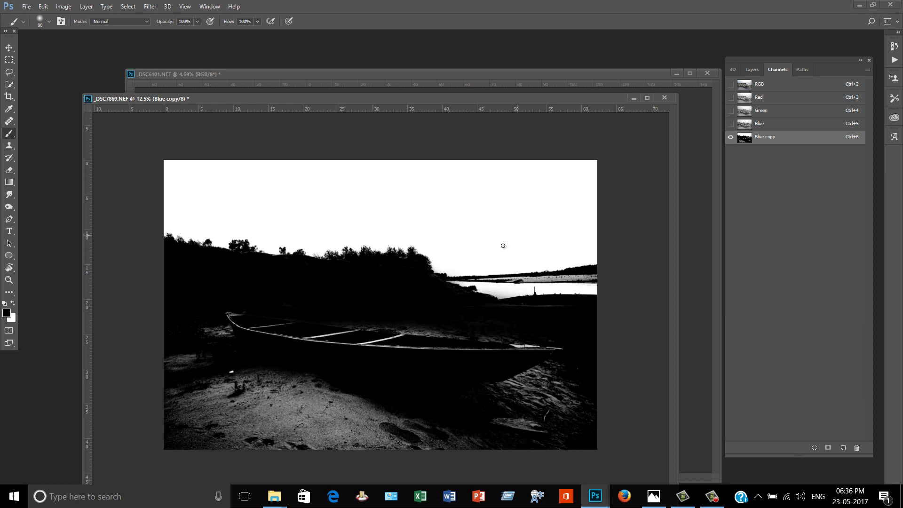
Load Blue copy as a selection and return to the RGB composite and the layer list.
ctrl+click(744, 136)
click(752, 69)
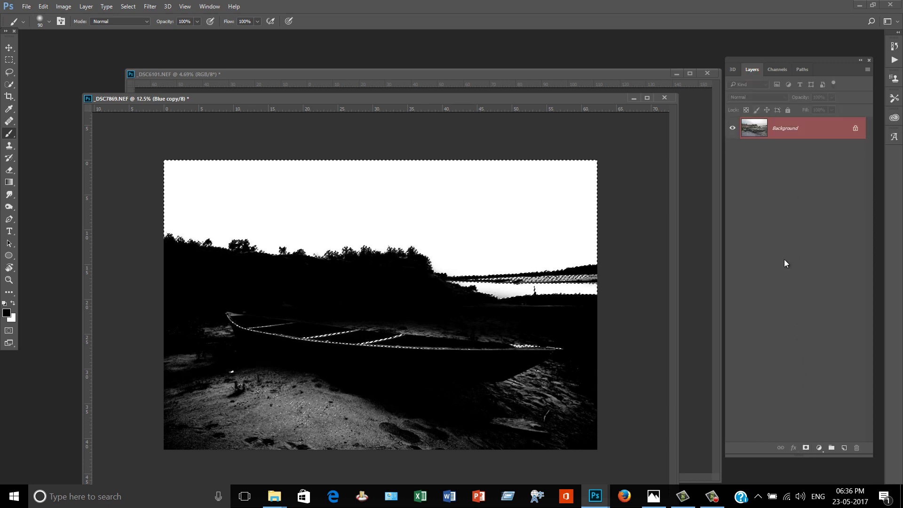
click(776, 71)
click(759, 86)
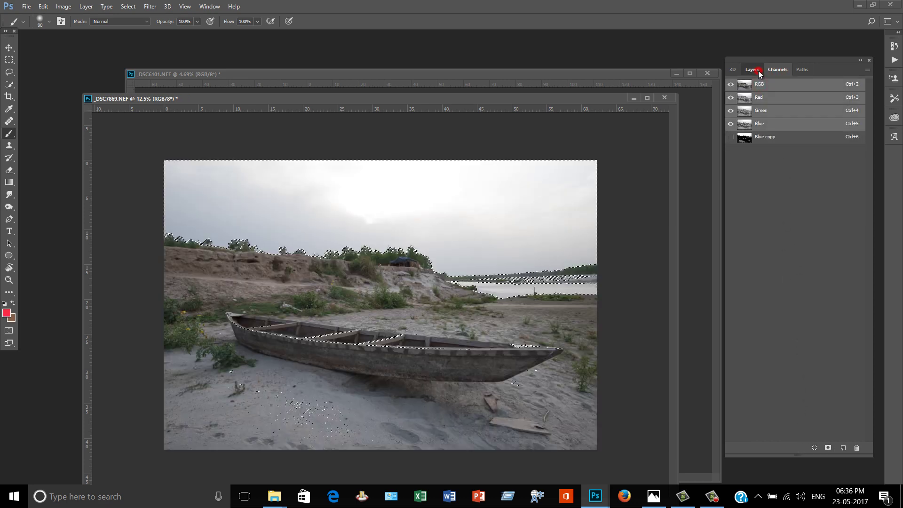
click(751, 70)
Add an inverted layer mask hiding the sky and copy the boat scene into _DSC6101.
click(806, 447)
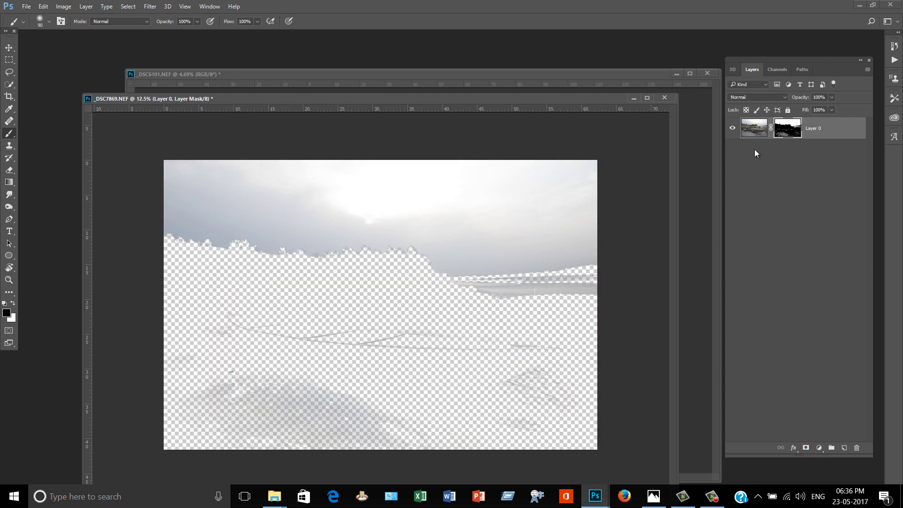
key(ctrl+i)
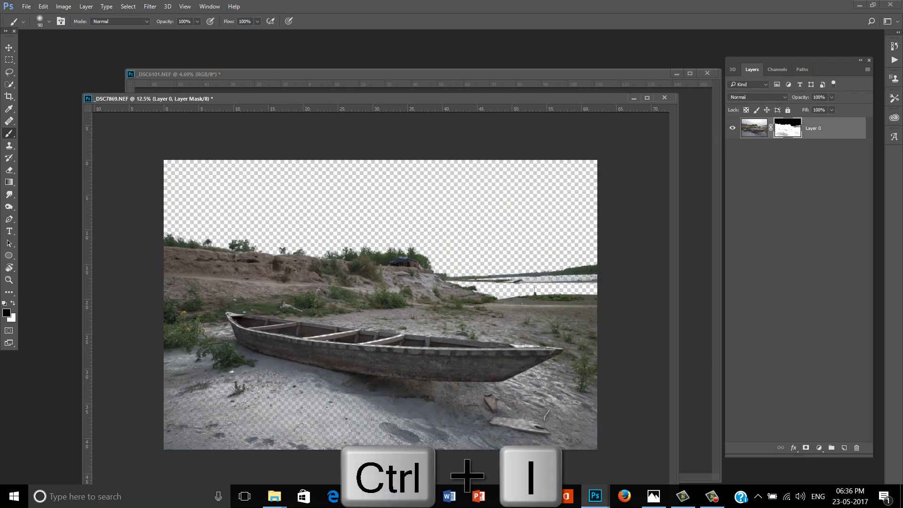
drag(330, 100, 429, 224)
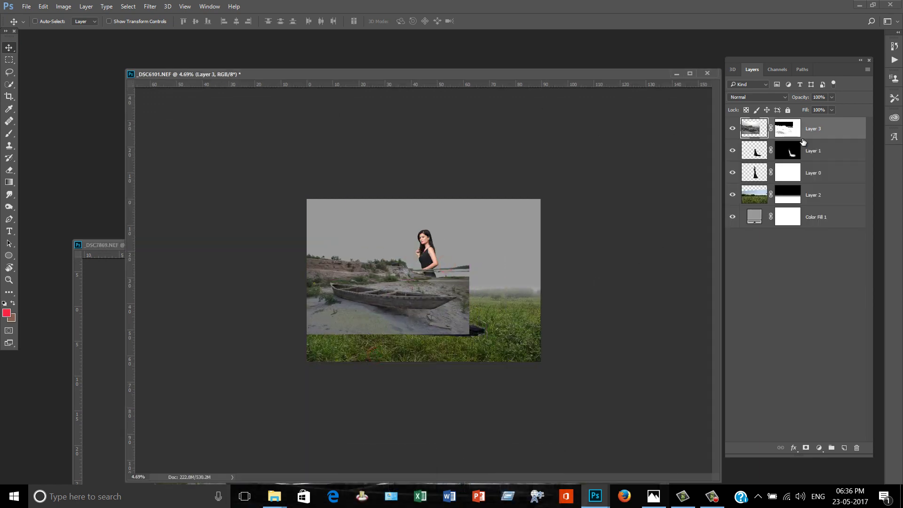
Move the boat layer below Layer 0, flip it horizontally, and scale it to about 96% on the right.
drag(802, 141, 804, 184)
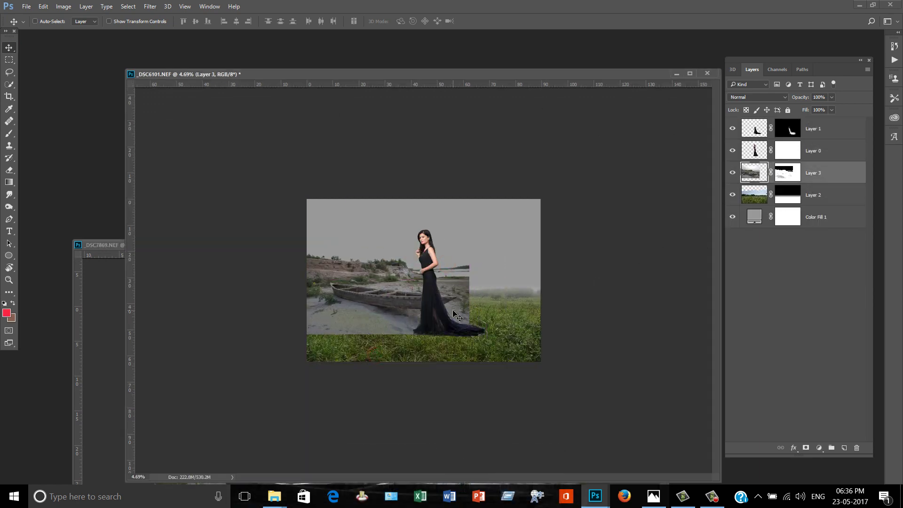
key(ctrl+t)
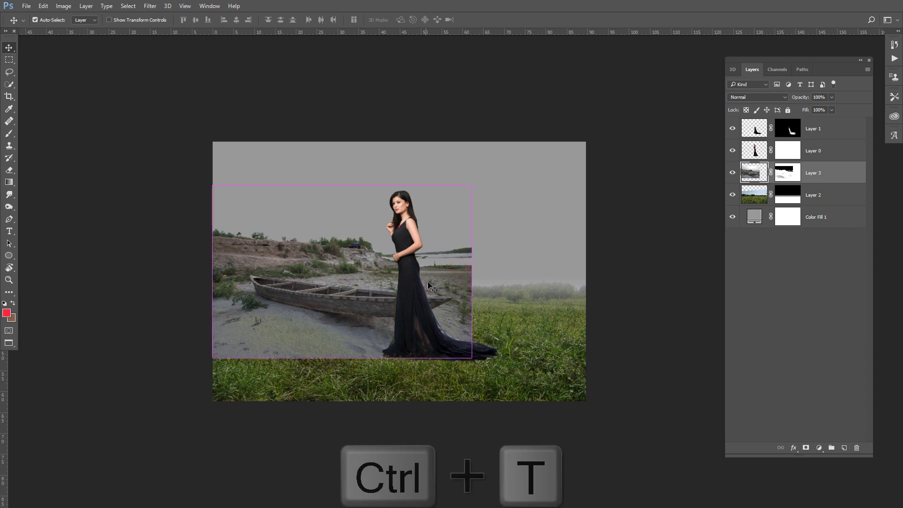
right_click(432, 277)
click(493, 429)
mouse_move(459, 292)
mouse_down()
mouse_move(481, 313)
mouse_move(597, 344)
mouse_up()
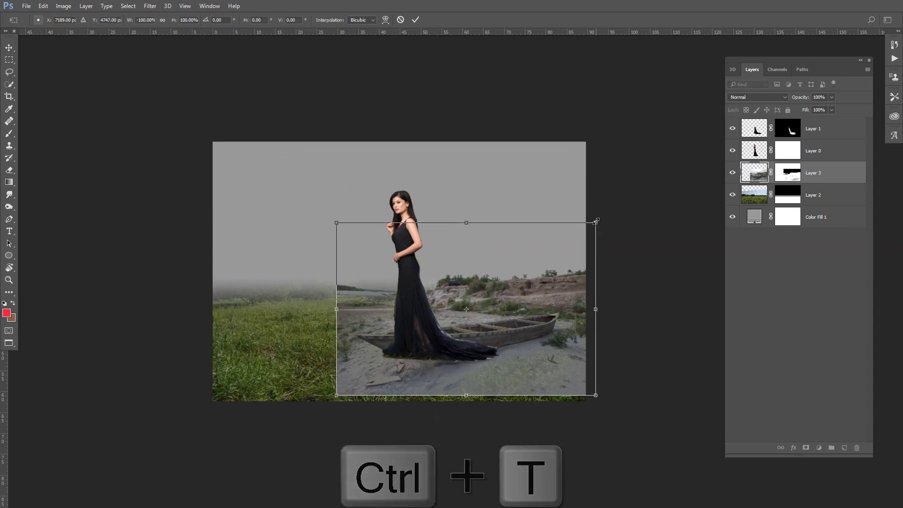
drag(596, 221, 593, 219)
drag(573, 281, 574, 278)
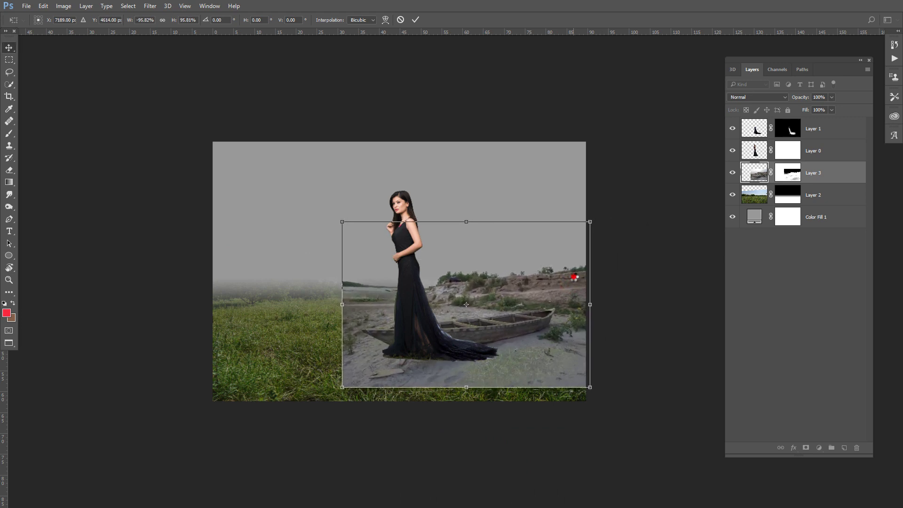
key(Return)
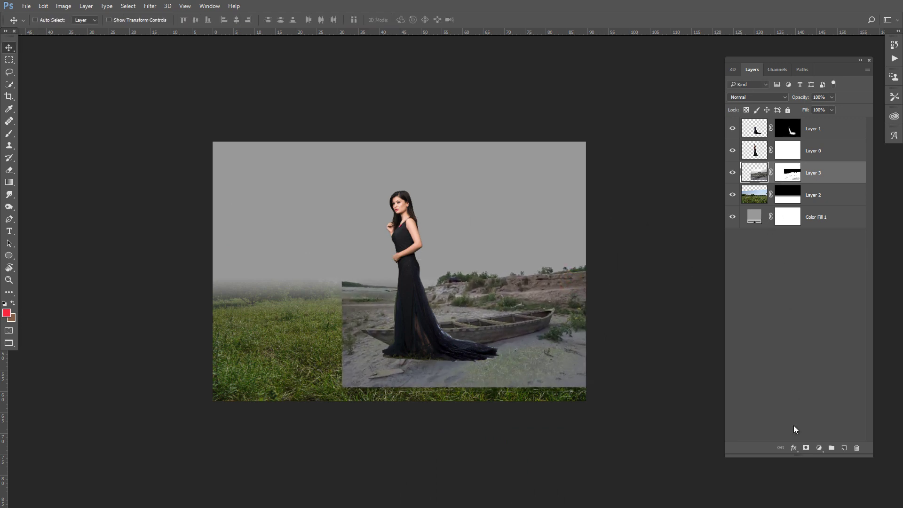
Apply the boat layer's mask permanently, try Defringe and undo it, then add a fresh white mask.
right_click(791, 172)
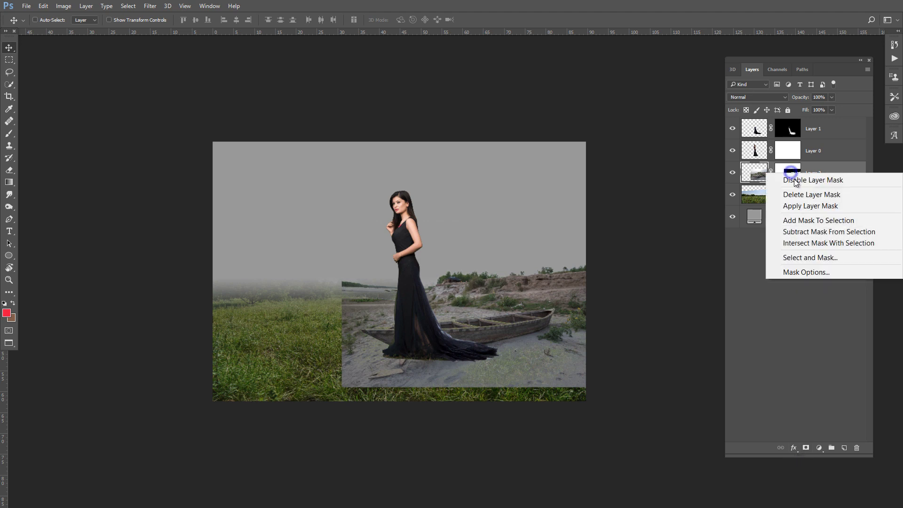
click(802, 205)
click(86, 6)
mouse_move(145, 441)
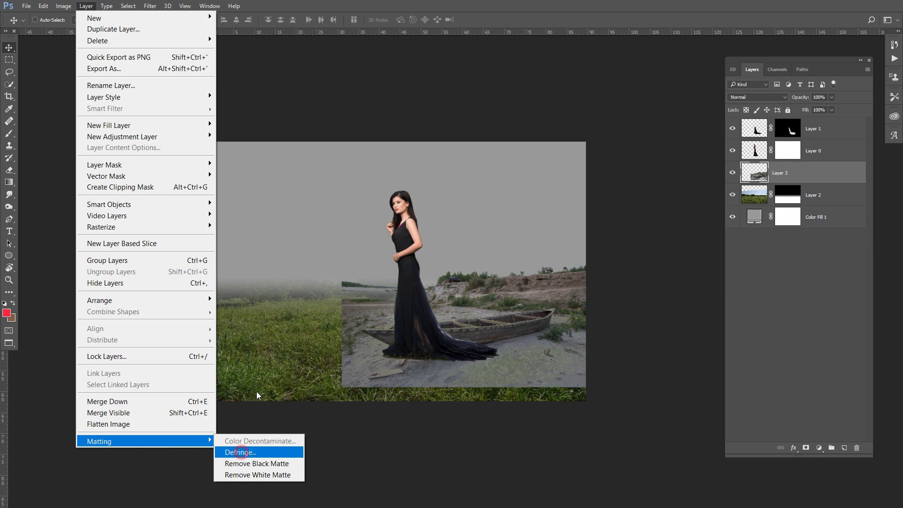
click(241, 452)
key(Return)
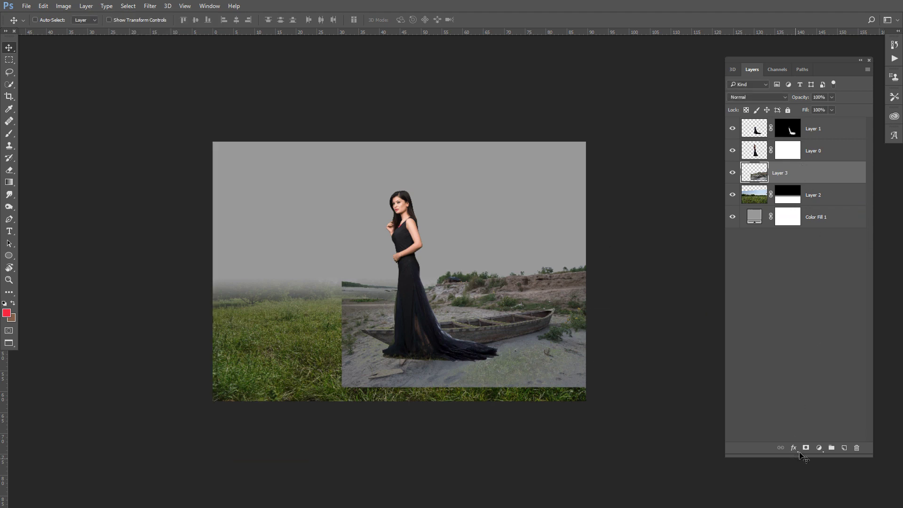
key(ctrl+z)
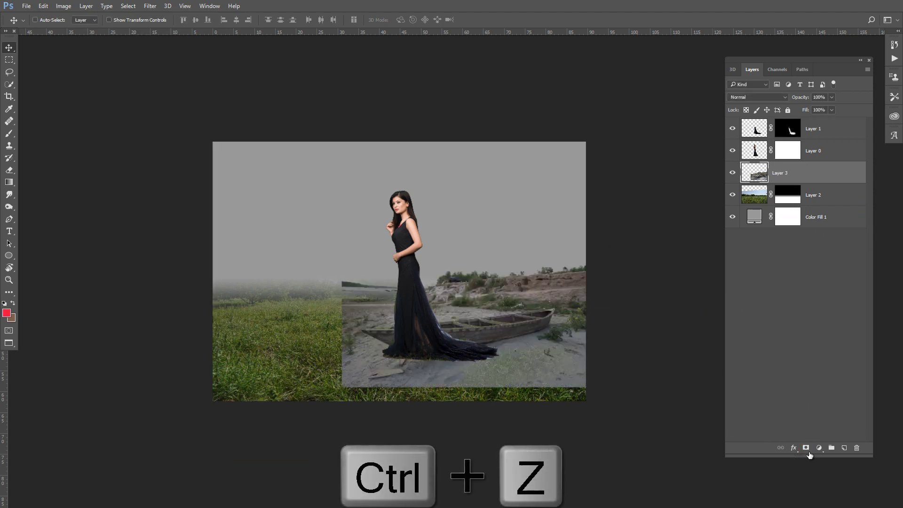
click(806, 448)
scroll(407, 350, up, 1)
click(9, 134)
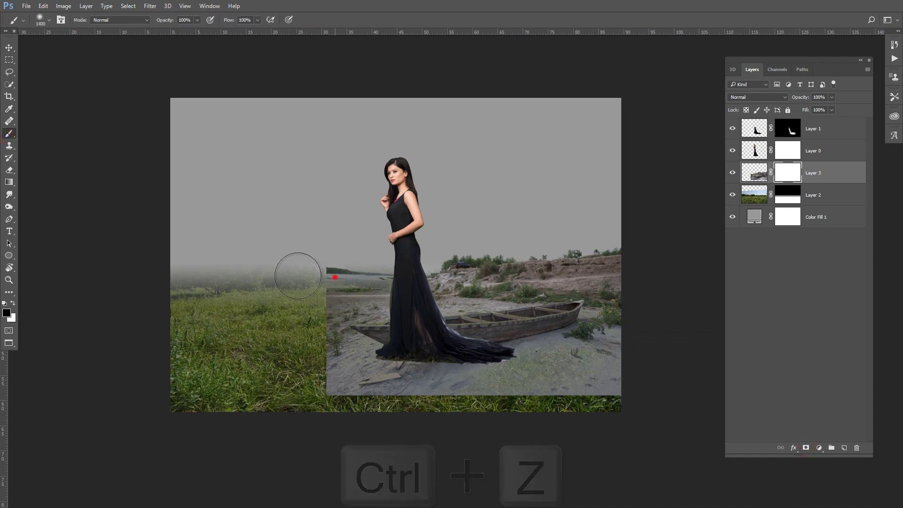
Hide the boat and sand on Layer 3's mask with a large (~1700 px) black brush.
mouse_move(323, 281)
mouse_down()
mouse_move(371, 287)
mouse_move(411, 270)
mouse_move(312, 342)
mouse_move(538, 393)
mouse_move(667, 377)
mouse_move(489, 363)
mouse_move(439, 342)
mouse_move(625, 322)
mouse_move(346, 332)
mouse_move(523, 322)
mouse_up()
key(])
key(])
key(])
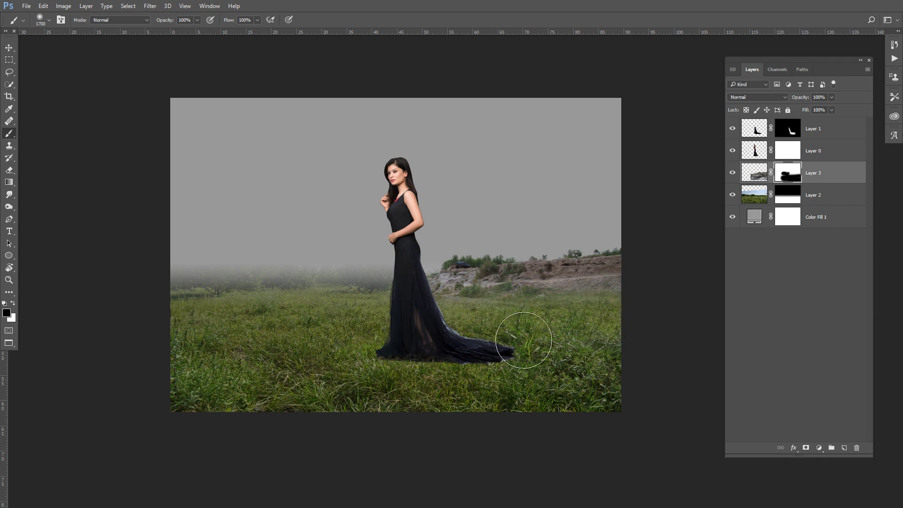
scroll(525, 325, up, 1)
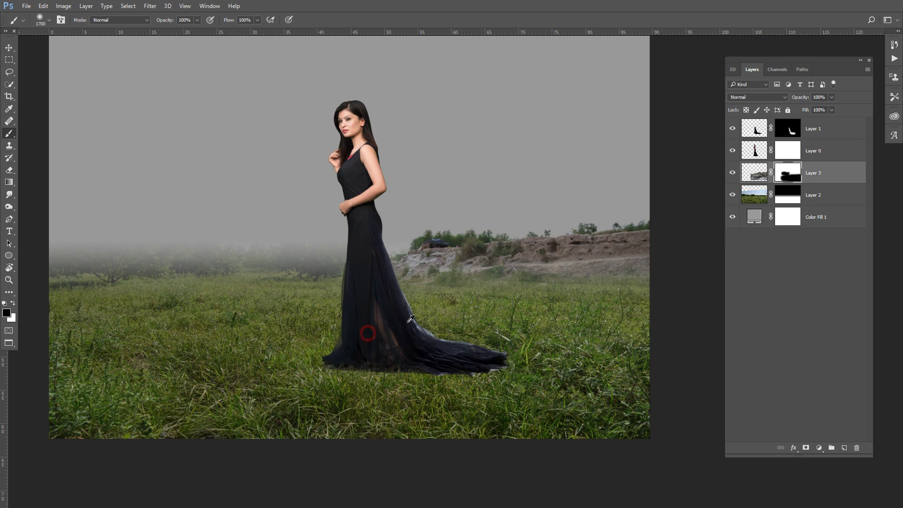
scroll(408, 343, down, 1)
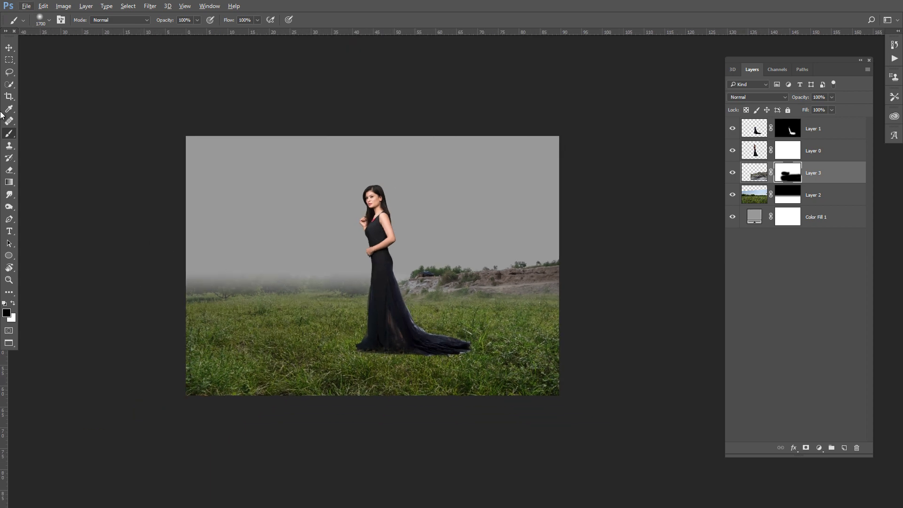
click(9, 47)
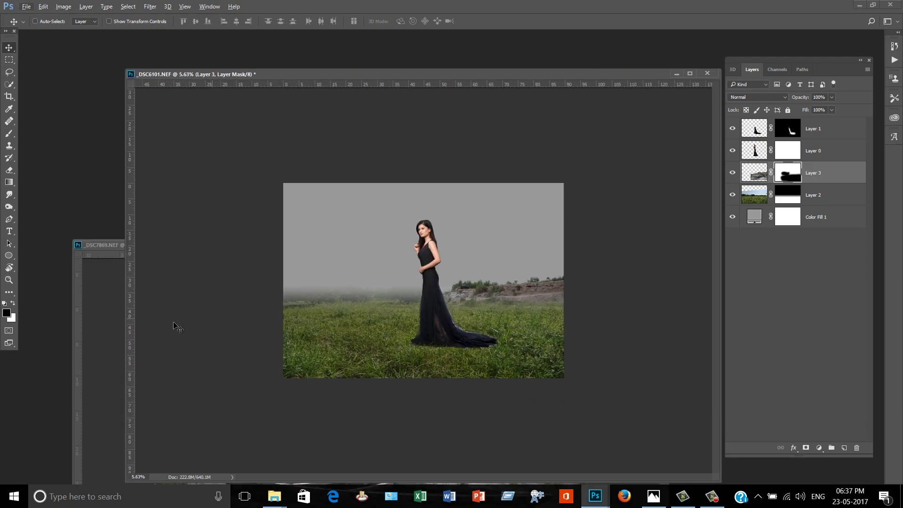
Close the boat photo without saving and move the composite window up and left.
click(111, 324)
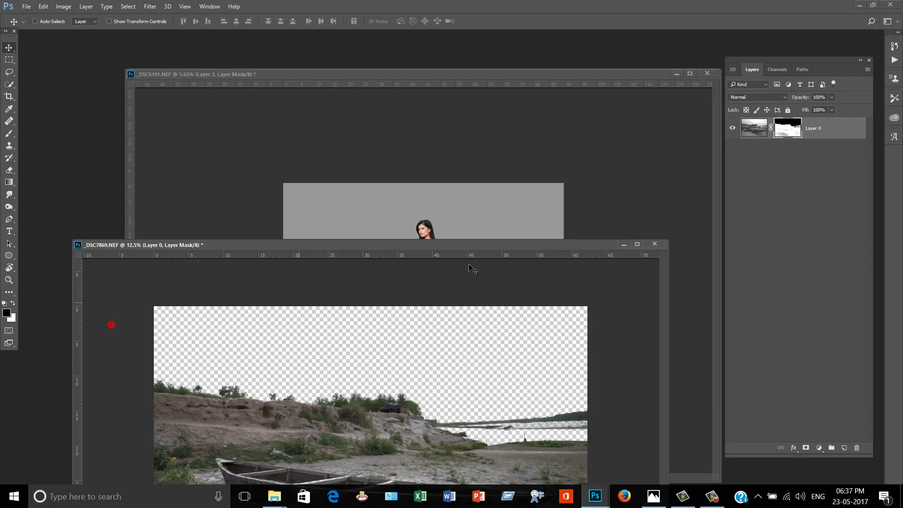
click(664, 244)
click(466, 187)
drag(517, 76, 469, 46)
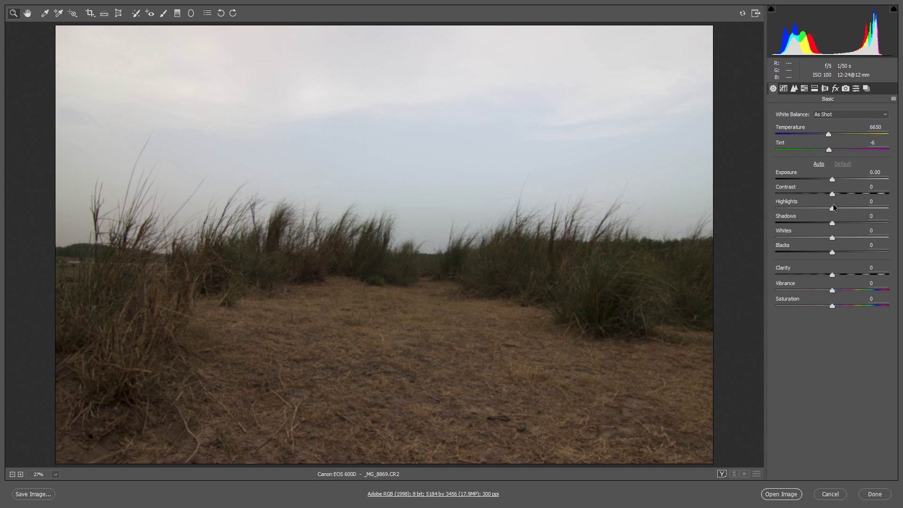
In Camera Raw set Highlights -25, Greens saturation +60, Exposure -0.15, Vibrance +52, and open the image.
mouse_move(828, 210)
mouse_down()
mouse_move(818, 210)
mouse_move(837, 227)
mouse_up()
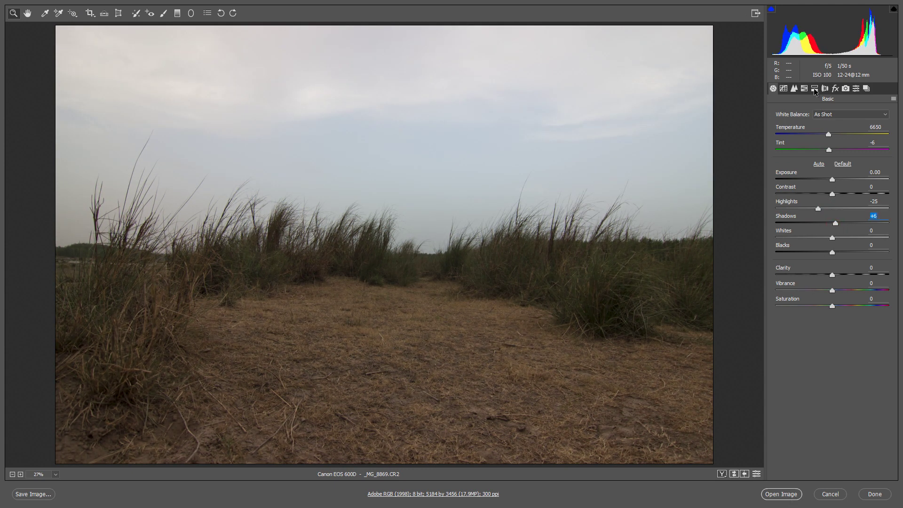
click(795, 89)
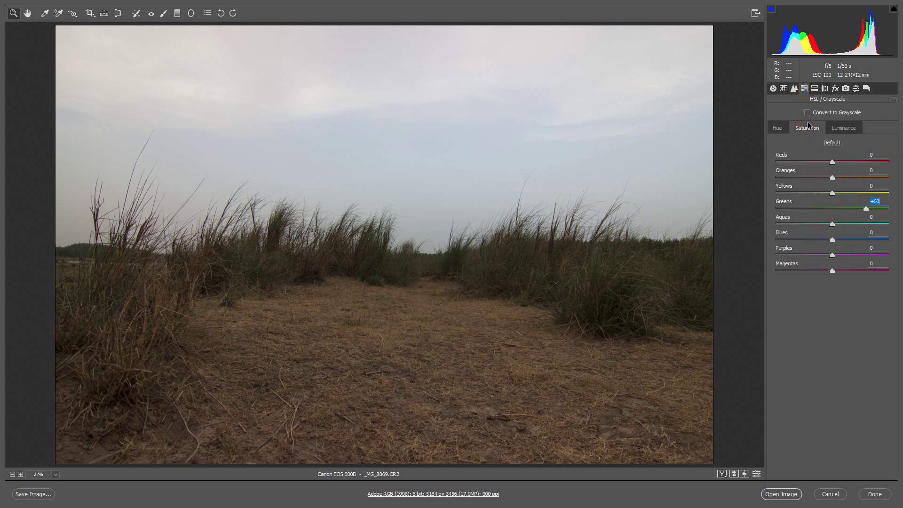
click(773, 89)
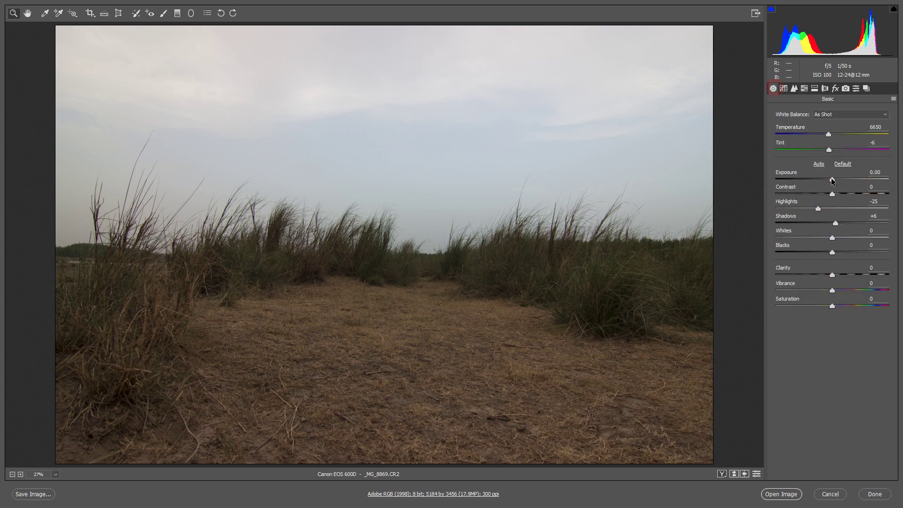
key(Down)
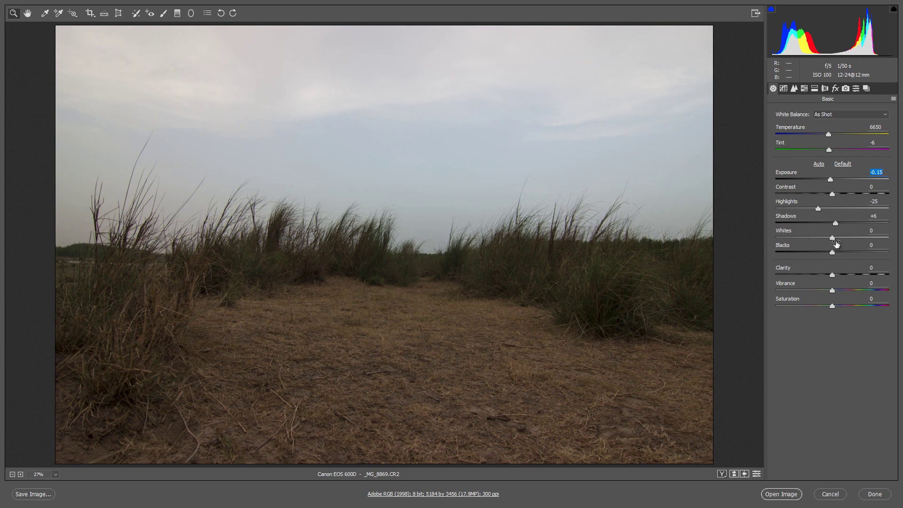
mouse_move(850, 292)
mouse_down()
mouse_move(872, 292)
mouse_move(860, 290)
mouse_up()
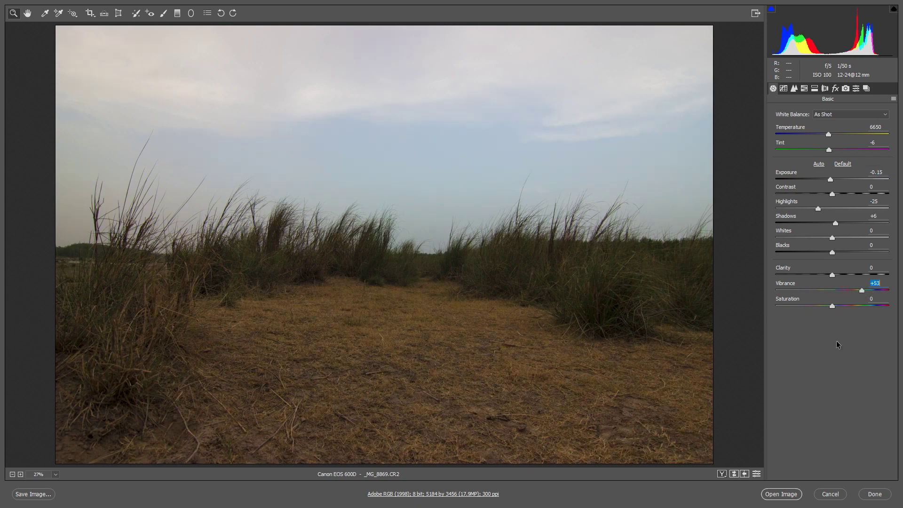
click(781, 493)
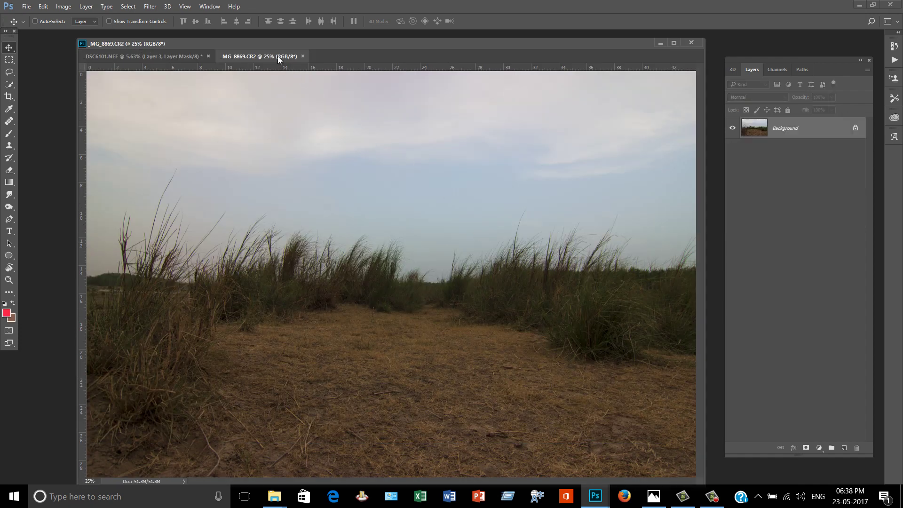
Float the grass photo in its own window and duplicate its Blue channel.
drag(277, 56, 282, 73)
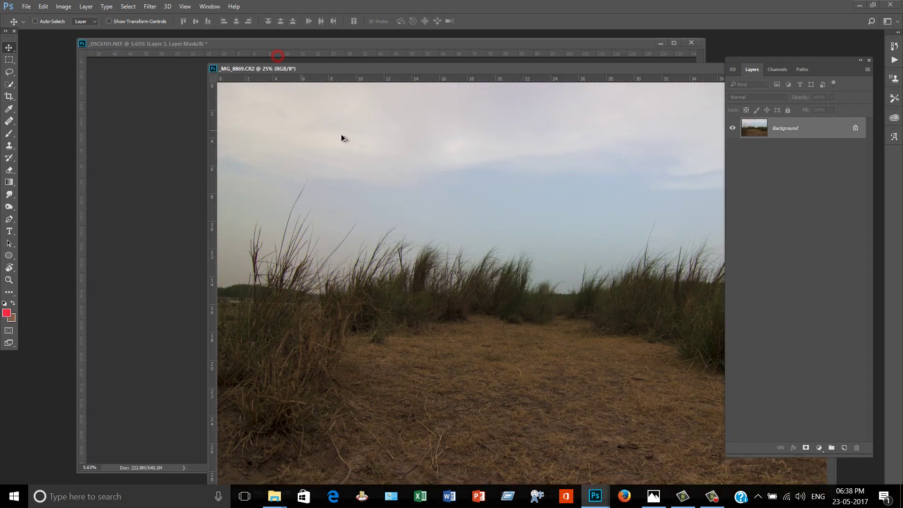
drag(528, 75, 346, 75)
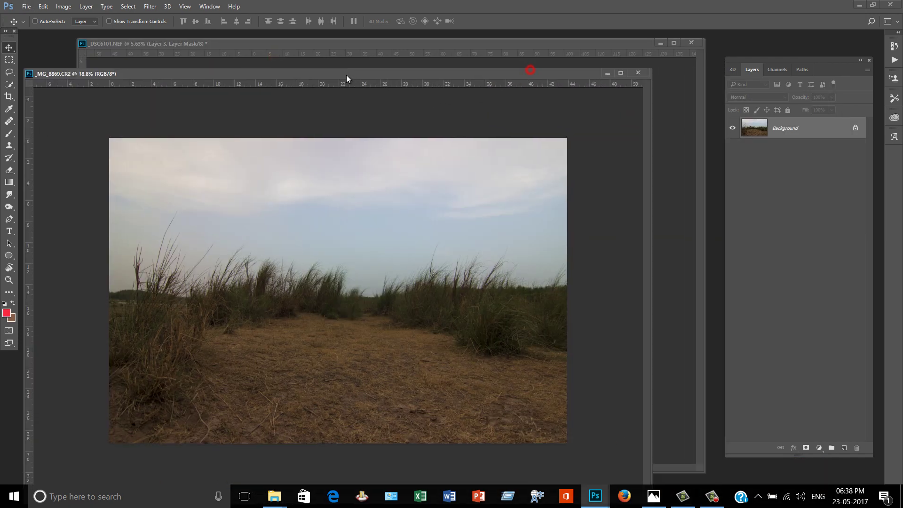
click(776, 73)
click(769, 123)
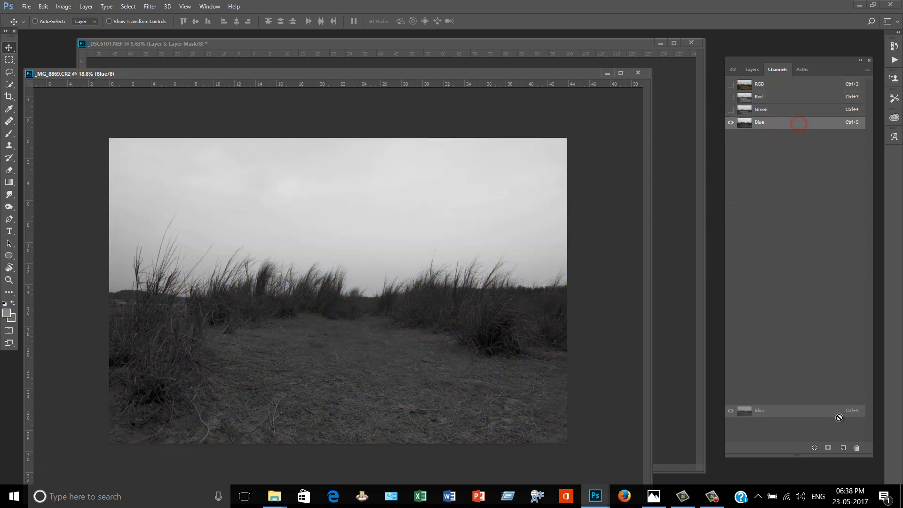
drag(803, 145, 842, 447)
Apply Levels to Blue copy, crushing the ground to black and the sky to white.
key(ctrl+l)
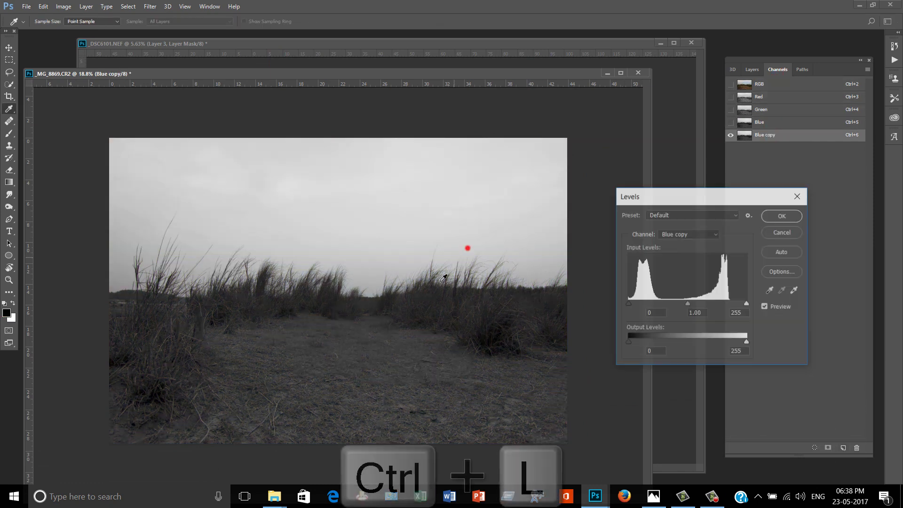
drag(629, 305, 660, 304)
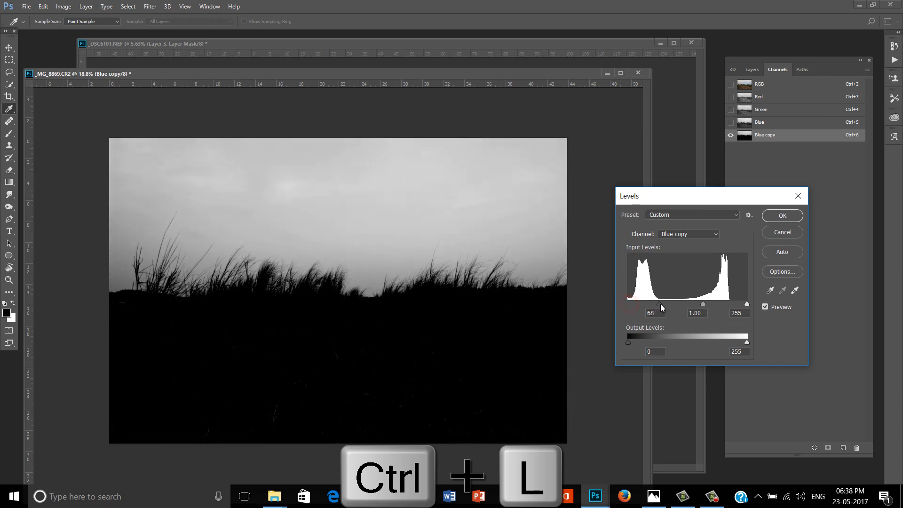
drag(746, 304, 711, 312)
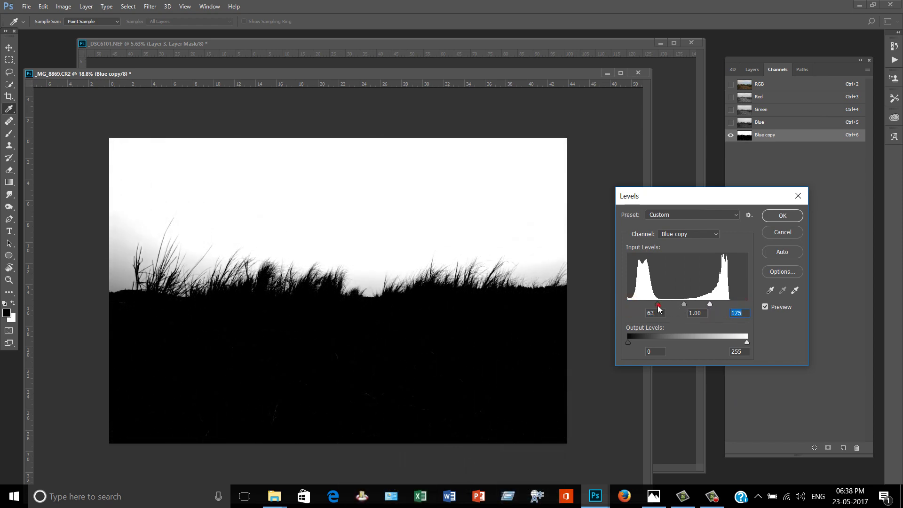
mouse_move(657, 305)
mouse_down()
mouse_move(702, 304)
mouse_move(681, 303)
mouse_up()
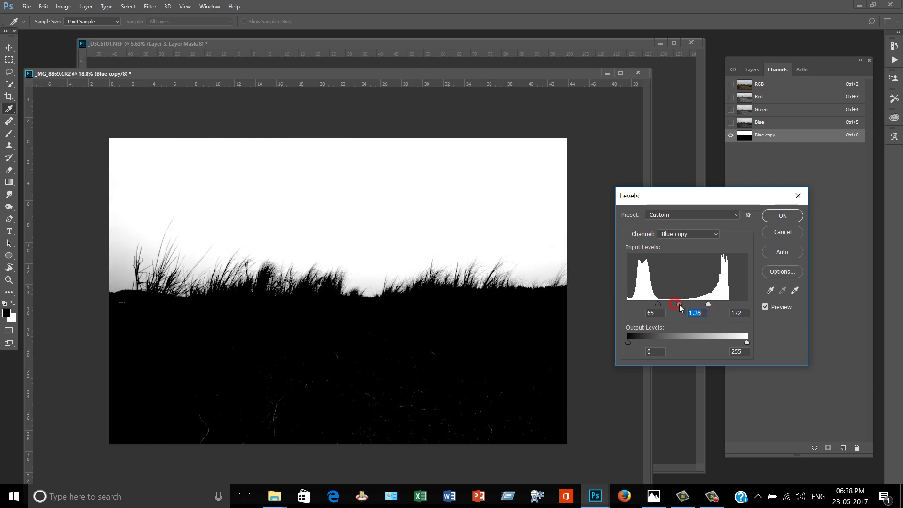
click(783, 219)
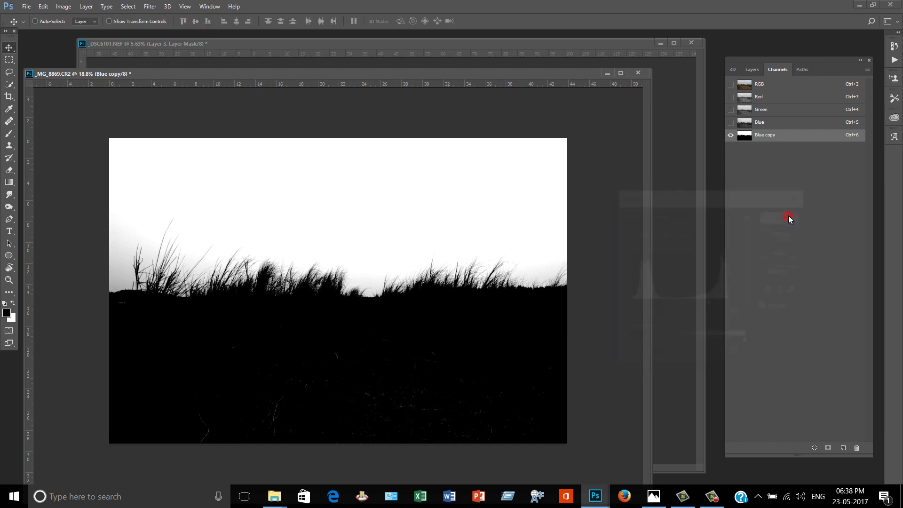
Mask out the field photo's sky with an inverted Blue copy mask and copy the ground into _DSC6101.
ctrl+click(747, 136)
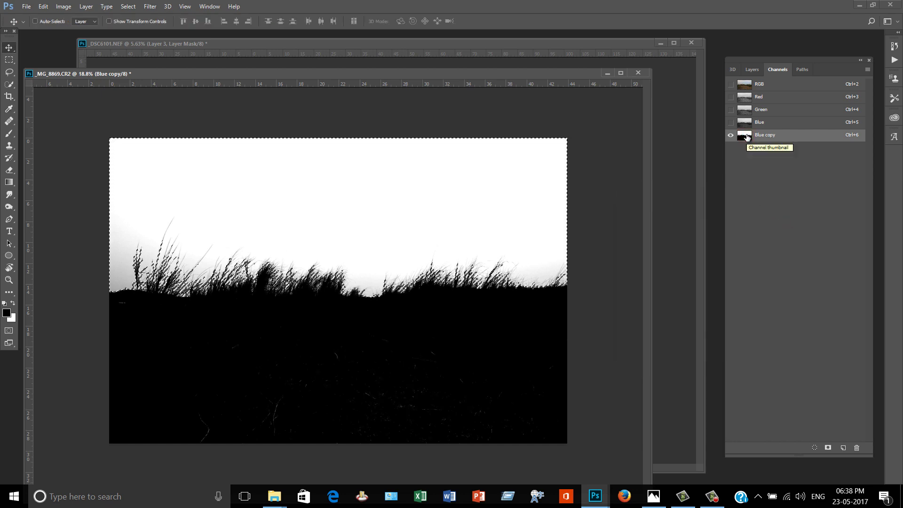
click(752, 69)
click(805, 447)
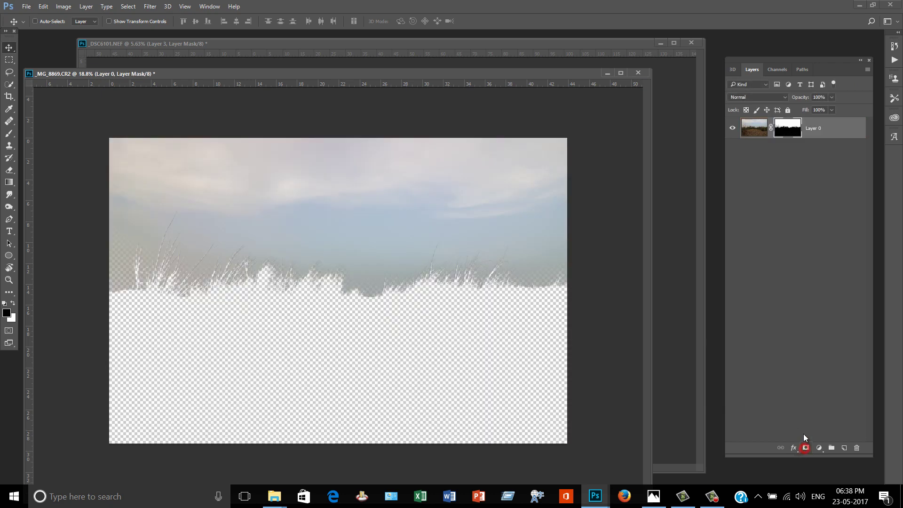
key(ctrl+i)
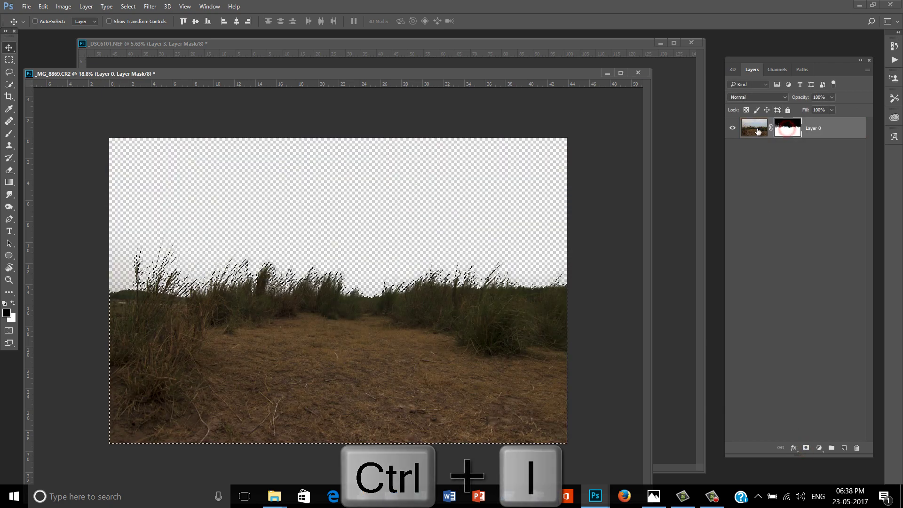
key(ctrl+d)
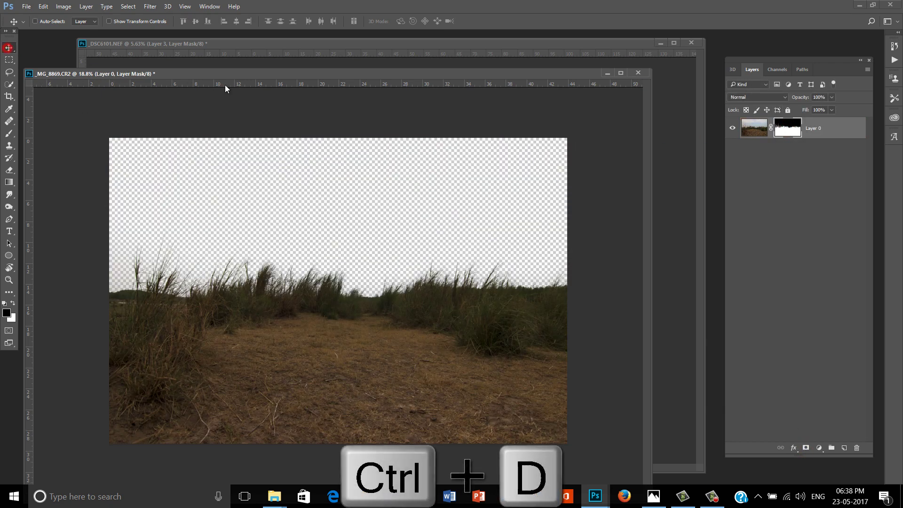
drag(226, 73, 242, 181)
drag(520, 467, 508, 407)
mouse_move(461, 212)
mouse_down()
mouse_move(455, 175)
mouse_move(457, 296)
mouse_up()
click(476, 483)
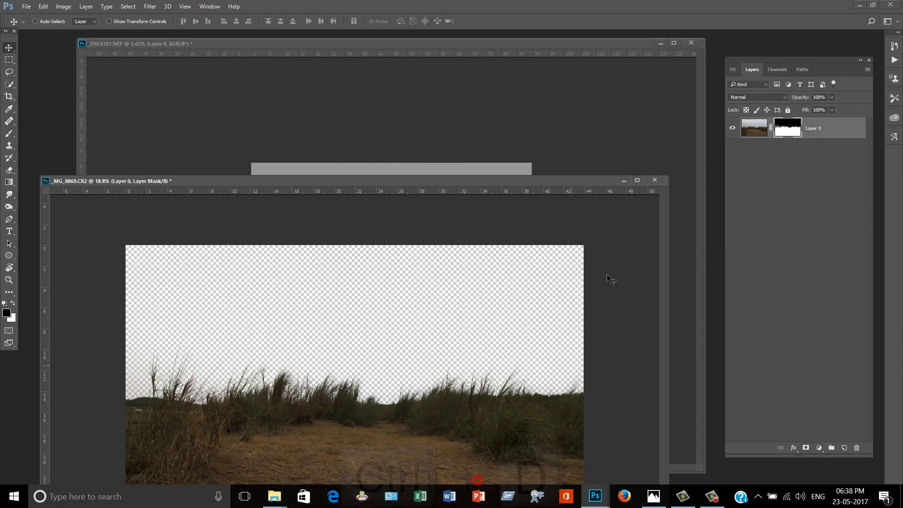
Close _MG_8869 without saving, switch to full-screen, and move Layer 4's patch under the woman's feet.
click(658, 179)
click(461, 190)
key(f)
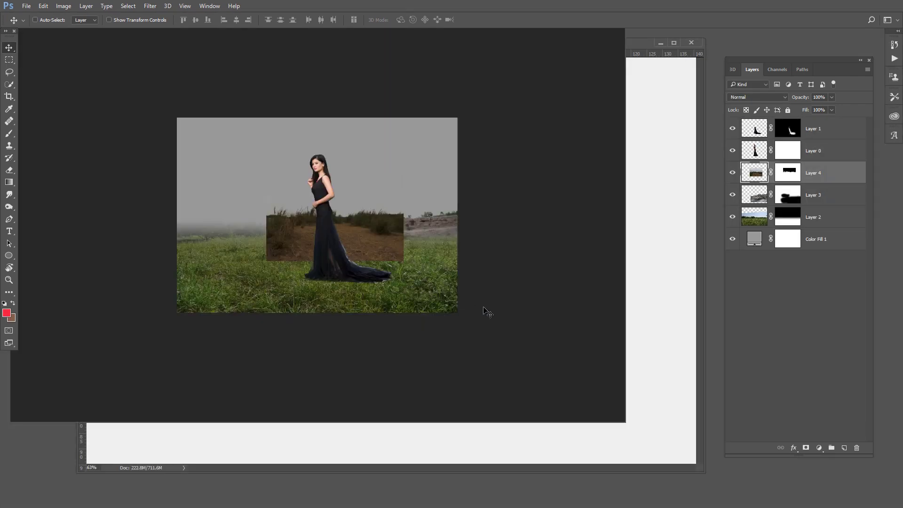
scroll(503, 284, up, 2)
mouse_move(503, 285)
mouse_down()
mouse_move(496, 286)
mouse_move(536, 348)
mouse_up()
scroll(523, 333, up, 1)
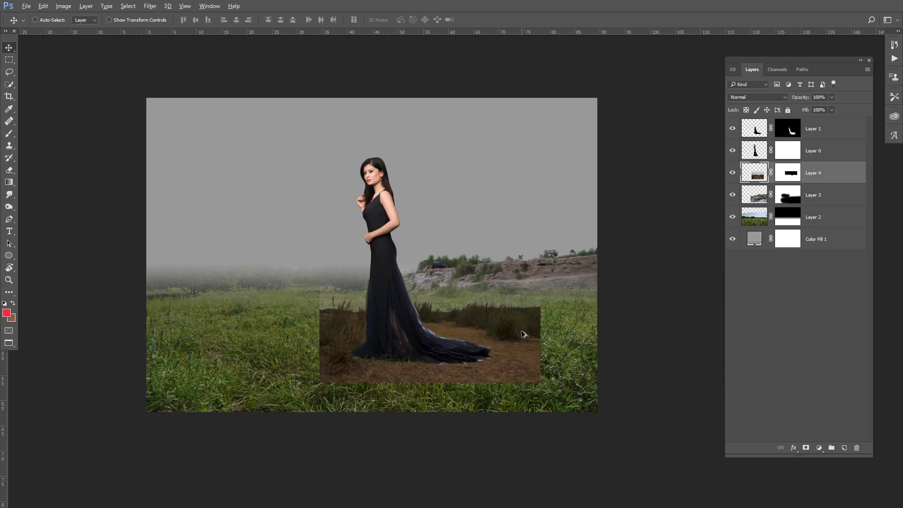
drag(510, 319, 510, 317)
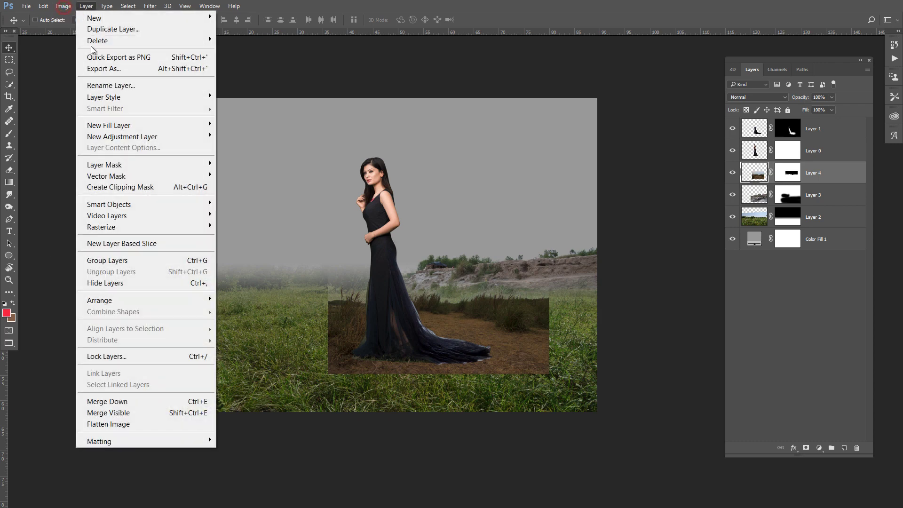
Apply Layer 4's mask permanently and defringe its edges by 5 pixels.
mouse_move(100, 441)
click(234, 452)
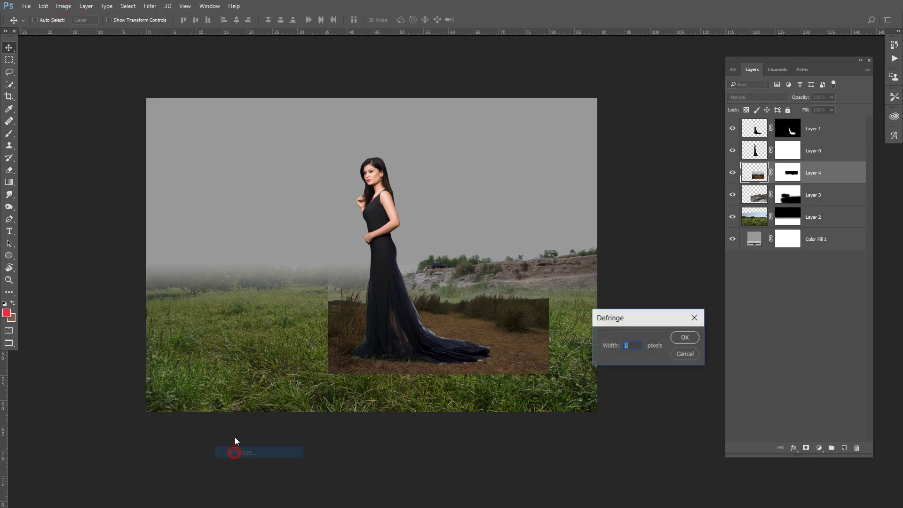
key(Return)
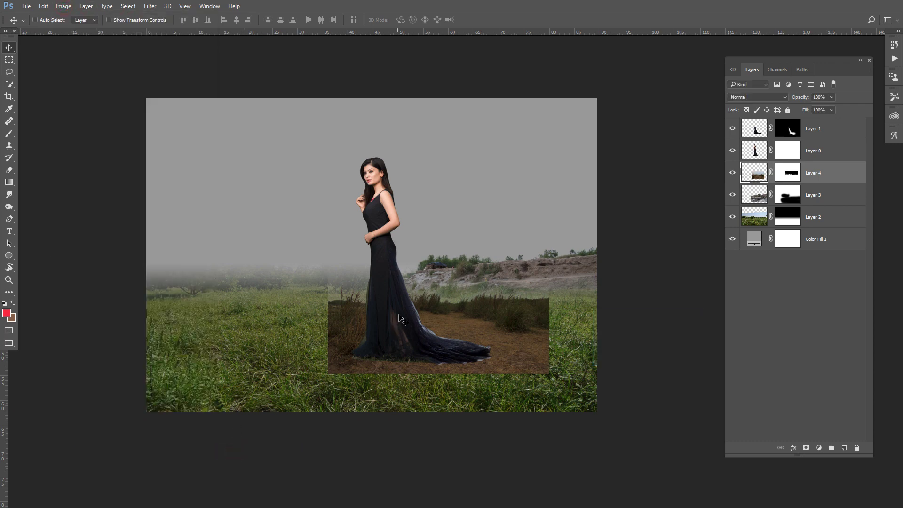
right_click(786, 177)
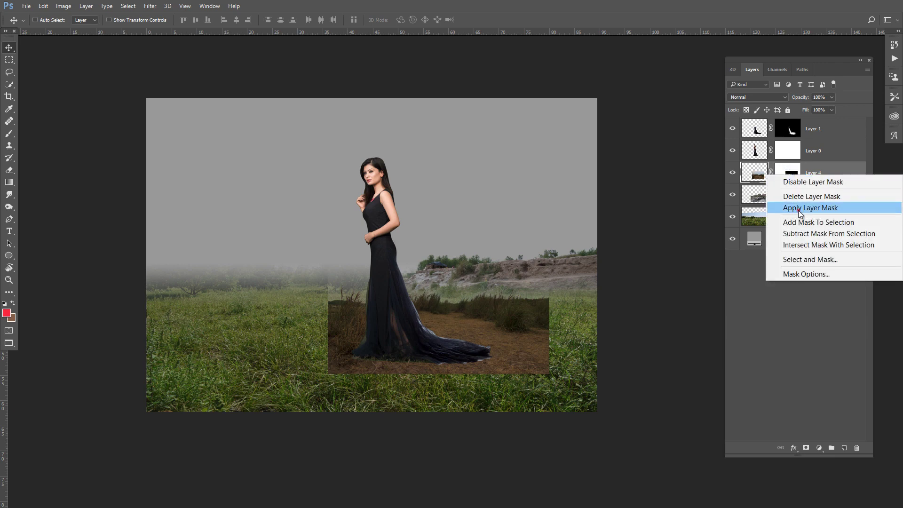
click(797, 209)
click(86, 5)
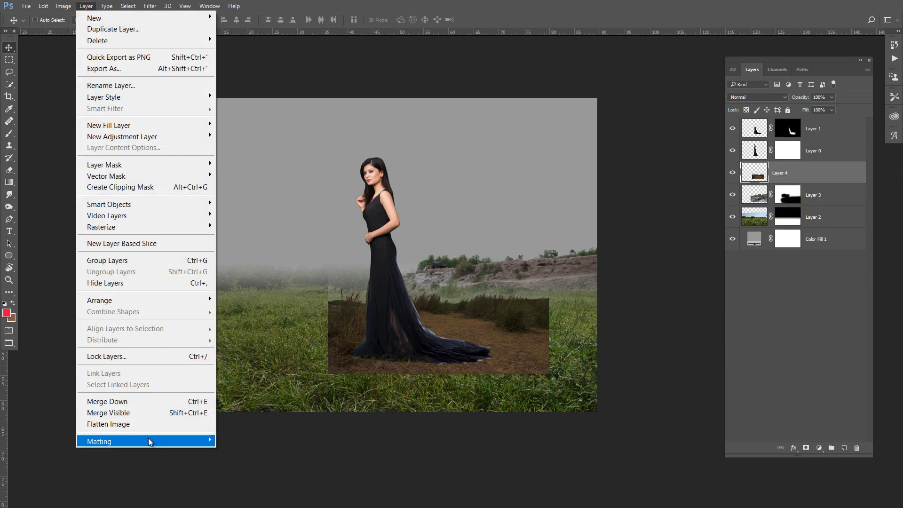
click(258, 453)
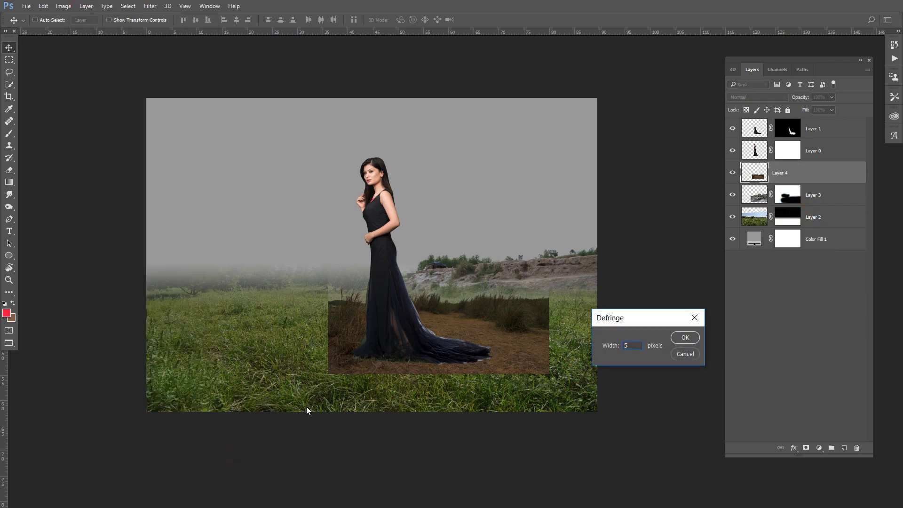
key(Return)
Scale the ground patch to about 79%, place it at the left edge, and duplicate Layer 4.
key(ctrl+t)
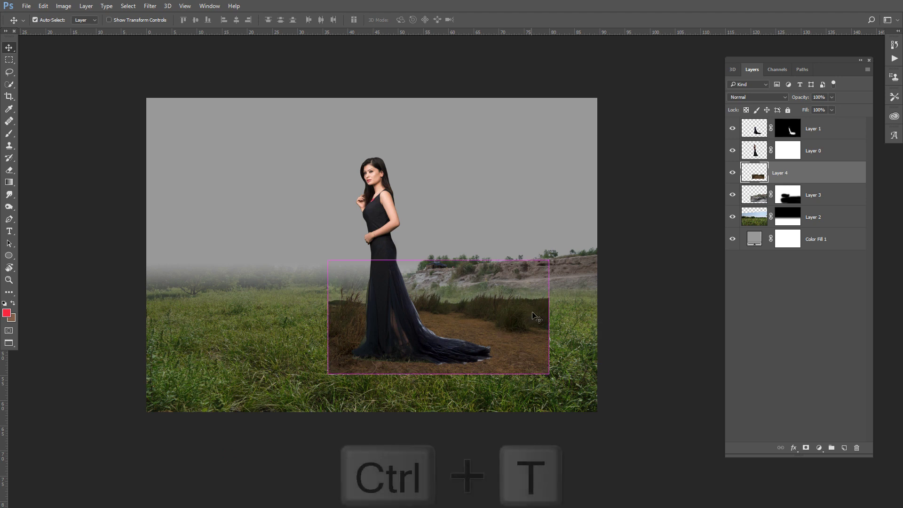
drag(531, 312, 580, 289)
drag(609, 257, 620, 266)
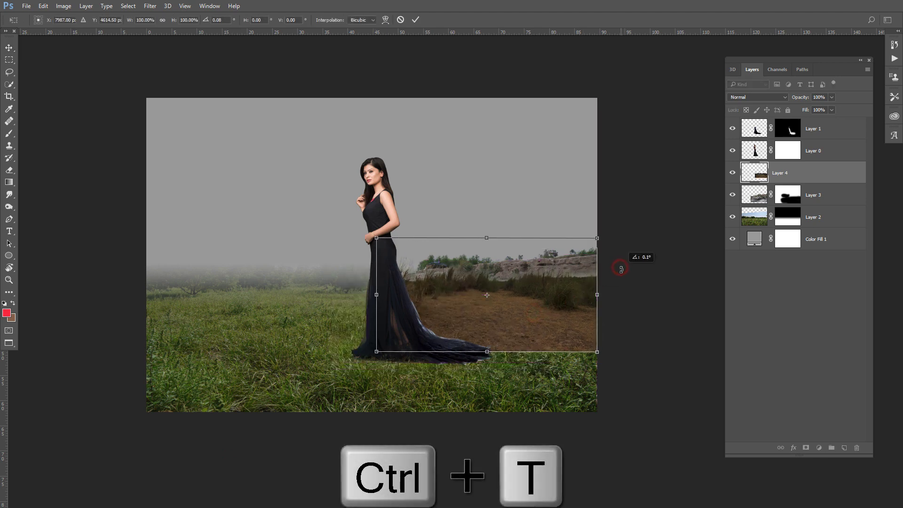
drag(578, 292, 568, 291)
drag(592, 233, 600, 229)
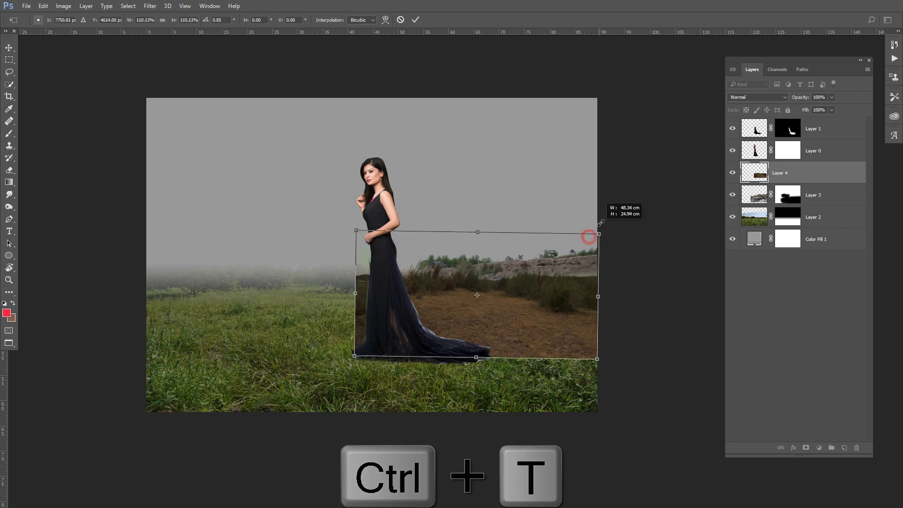
drag(559, 286, 360, 296)
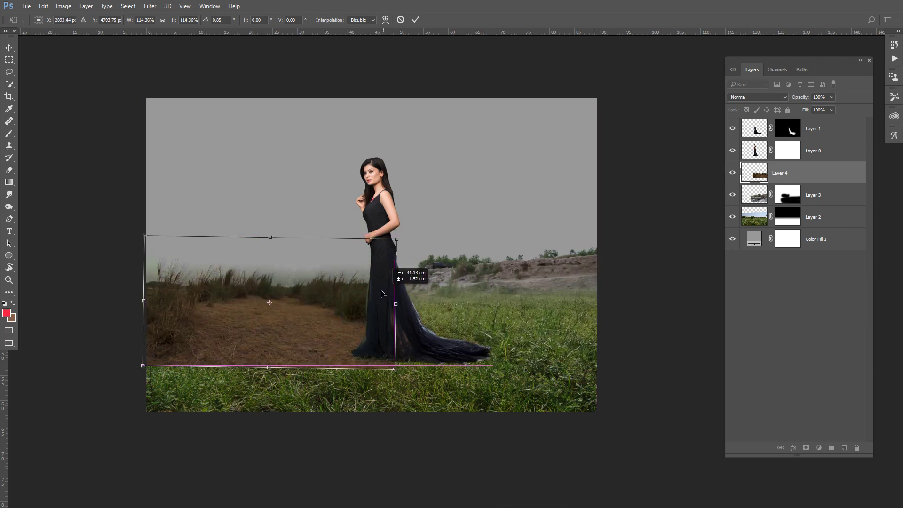
mouse_move(401, 240)
mouse_down()
mouse_move(356, 274)
mouse_move(339, 259)
mouse_up()
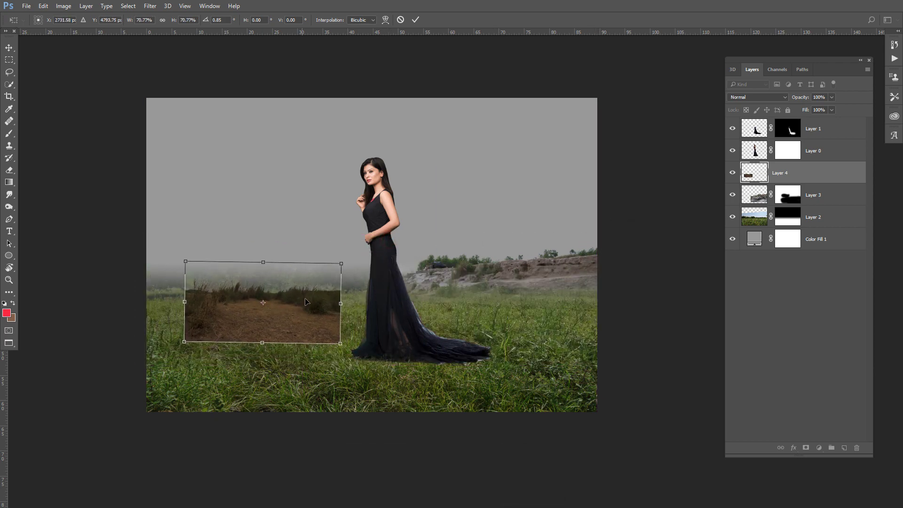
mouse_move(335, 292)
mouse_down()
mouse_move(296, 289)
mouse_move(333, 272)
mouse_move(305, 250)
mouse_up()
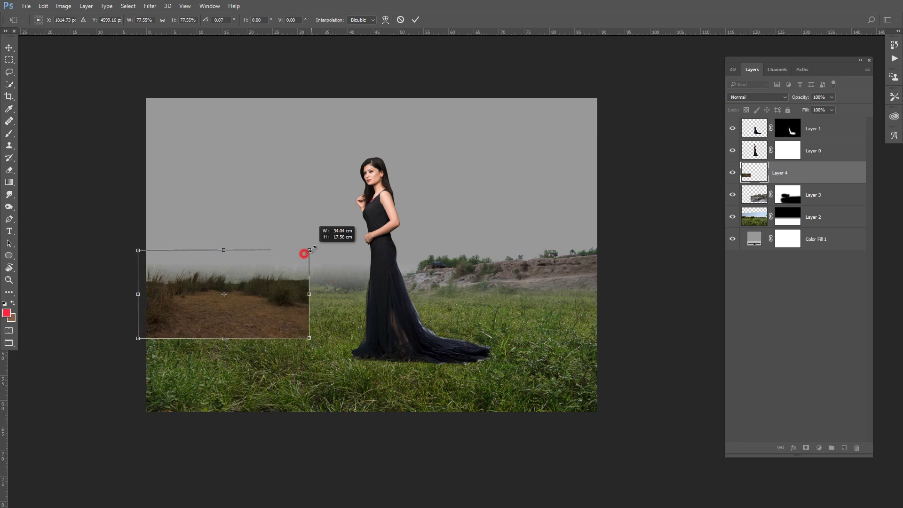
drag(289, 288, 289, 286)
double_click(288, 283)
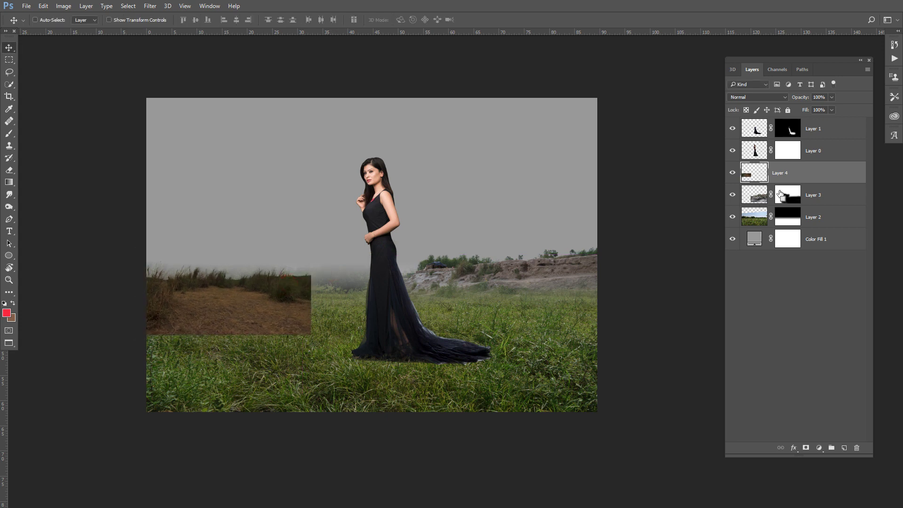
key(ctrl+j)
Hide Layer 4 copy and mask Layer 4 to hide the brown path and soften its right edge.
click(731, 172)
click(780, 196)
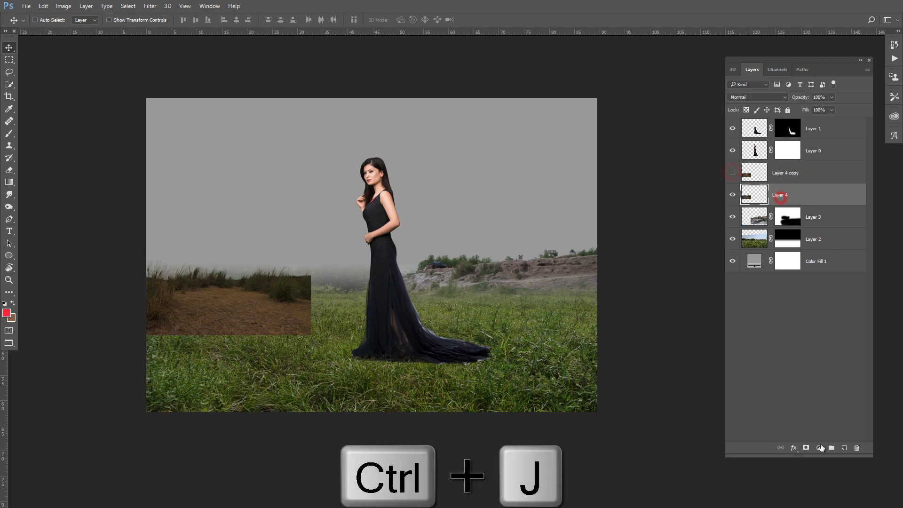
click(805, 448)
key(b)
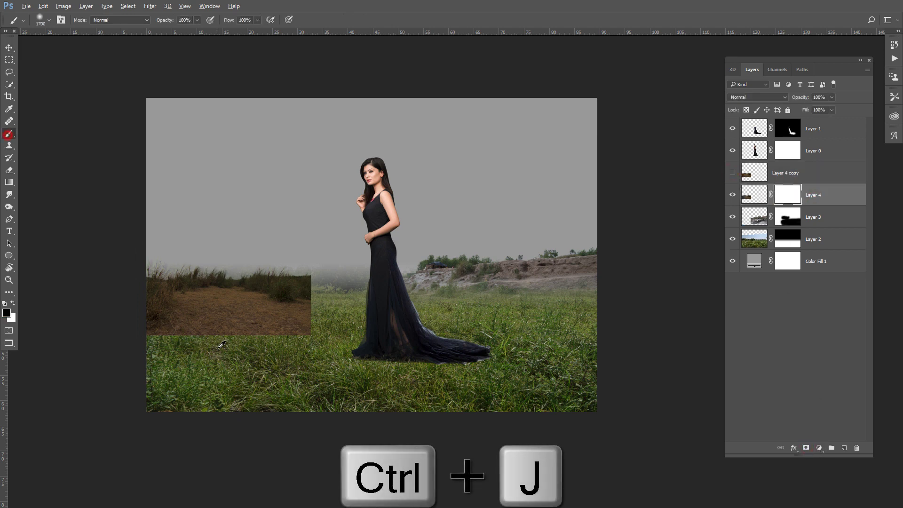
scroll(221, 344, up, 1)
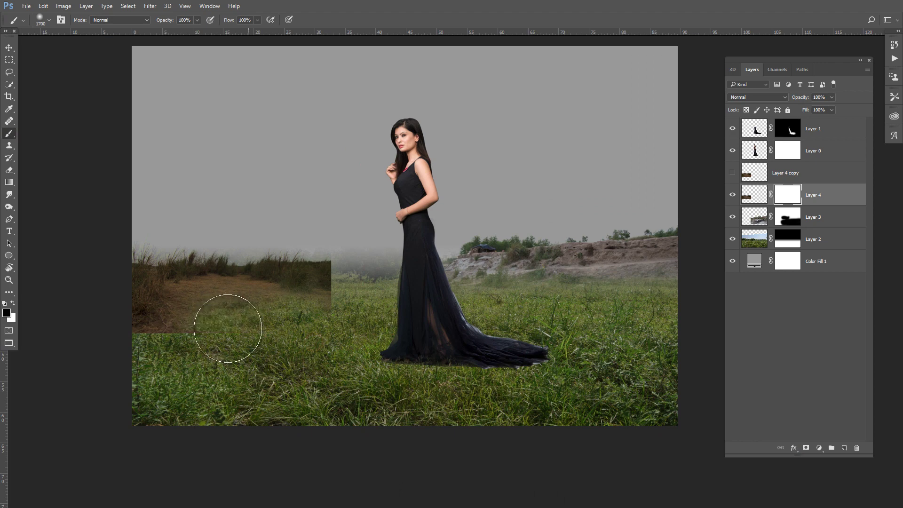
mouse_move(227, 328)
mouse_down()
mouse_move(155, 319)
mouse_move(362, 317)
mouse_up()
key(bracketleft)
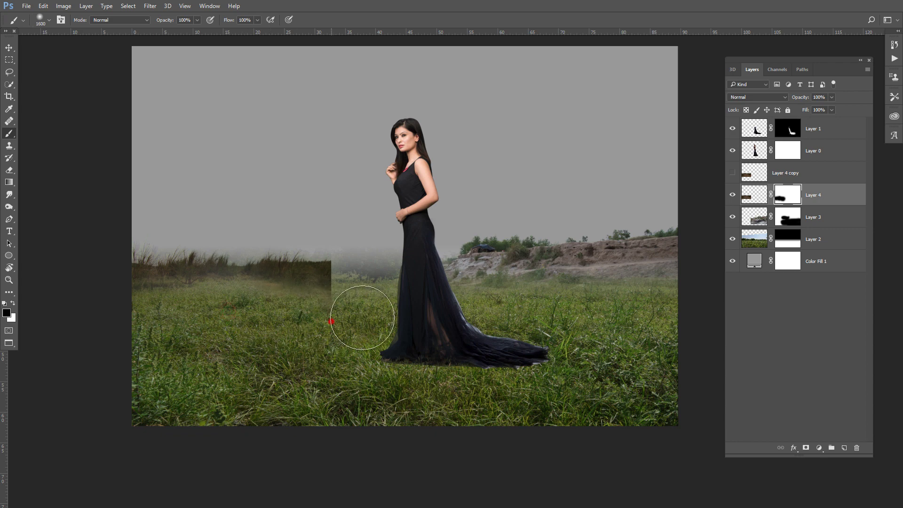
mouse_move(362, 317)
mouse_down()
mouse_move(261, 315)
mouse_move(371, 303)
mouse_move(368, 282)
mouse_up()
key(bracketright)
key(bracketright)
key(bracketright)
key(bracketright)
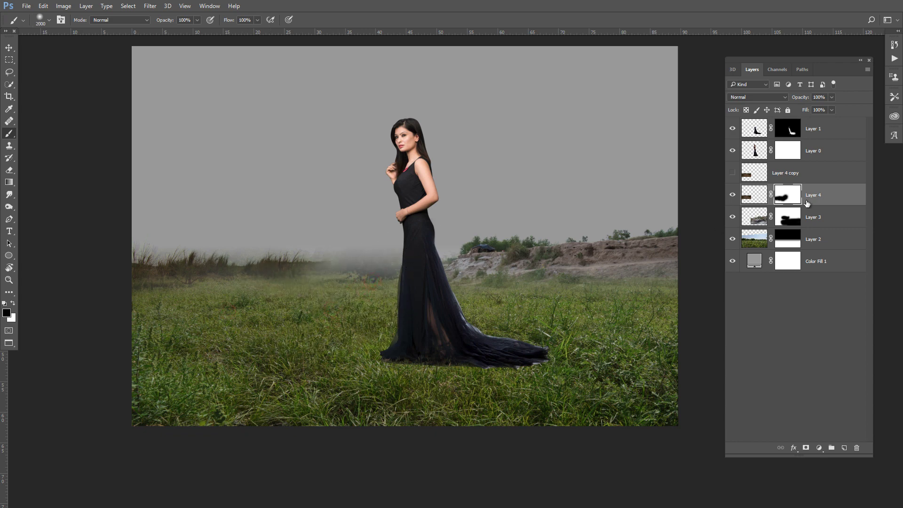
Move Layer 4 above Color Fill 1, then shift it down, scale to about 89% and tilt about 2.9°.
drag(817, 195, 815, 251)
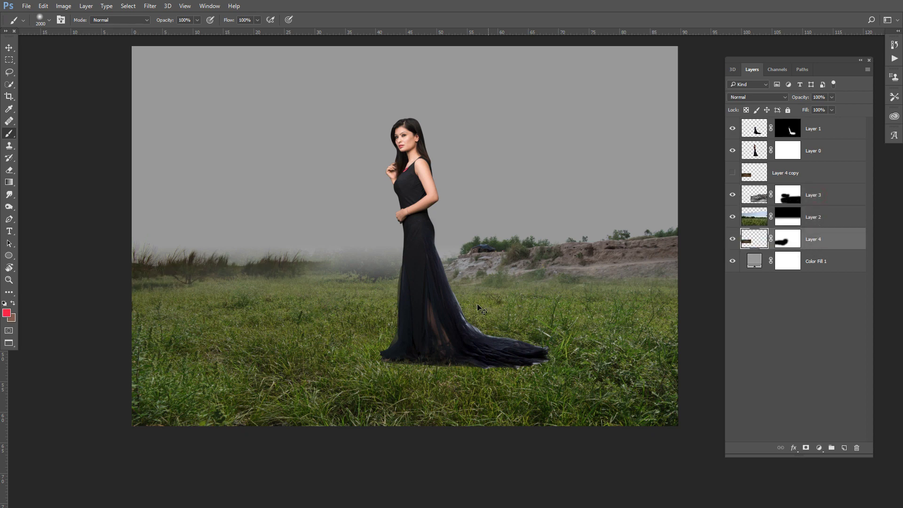
key(ctrl+t)
scroll(289, 289, up, 1)
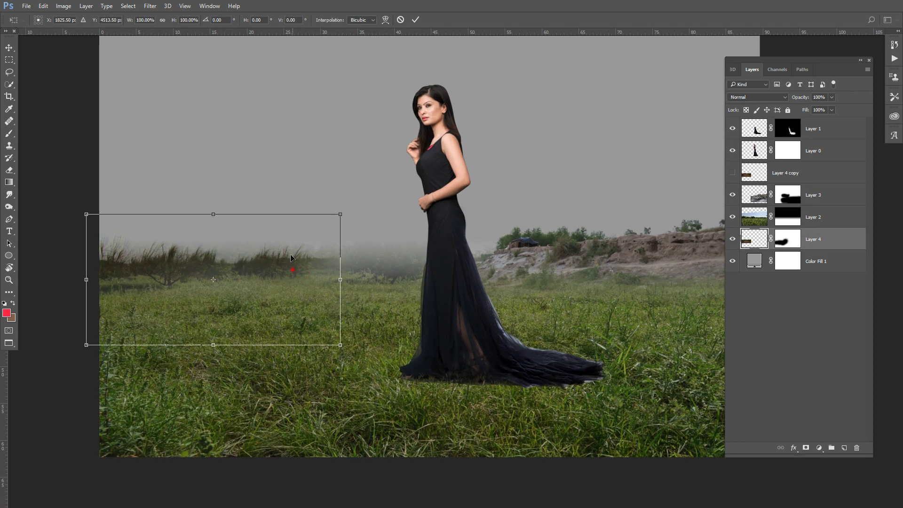
drag(290, 281, 292, 255)
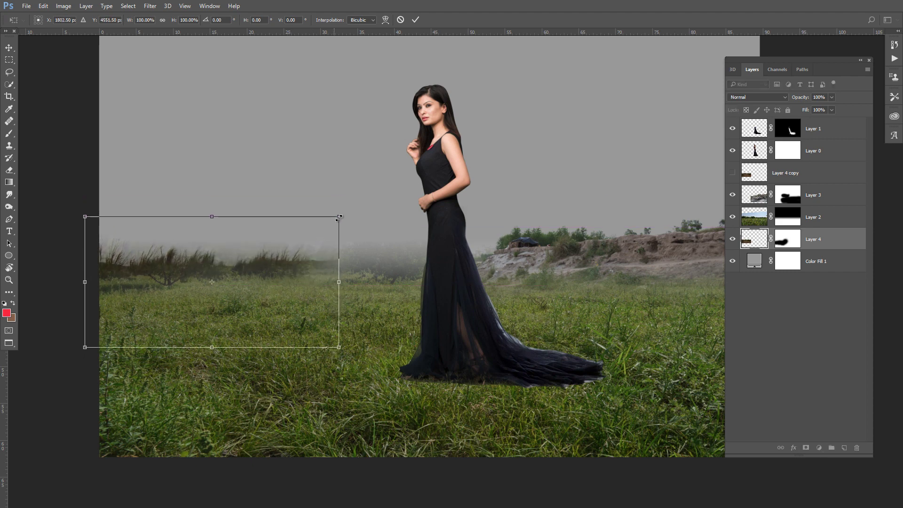
drag(340, 216, 325, 223)
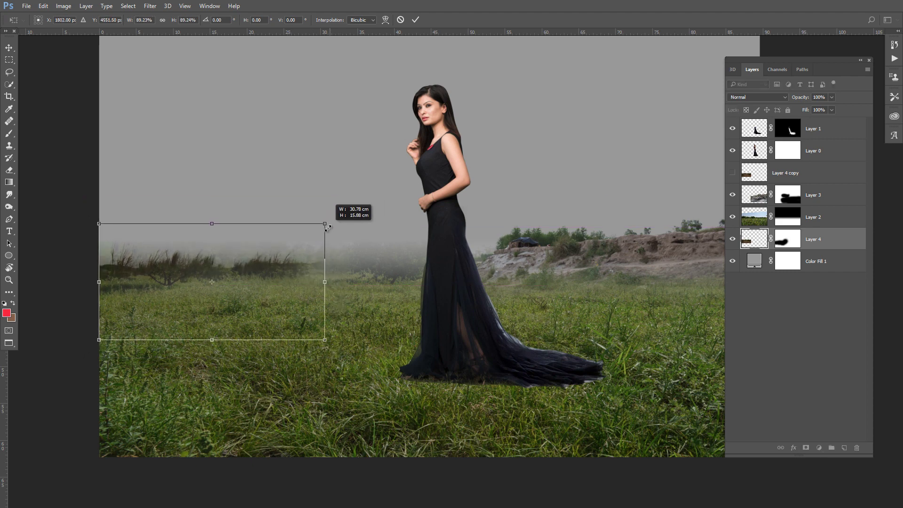
drag(294, 255, 337, 259)
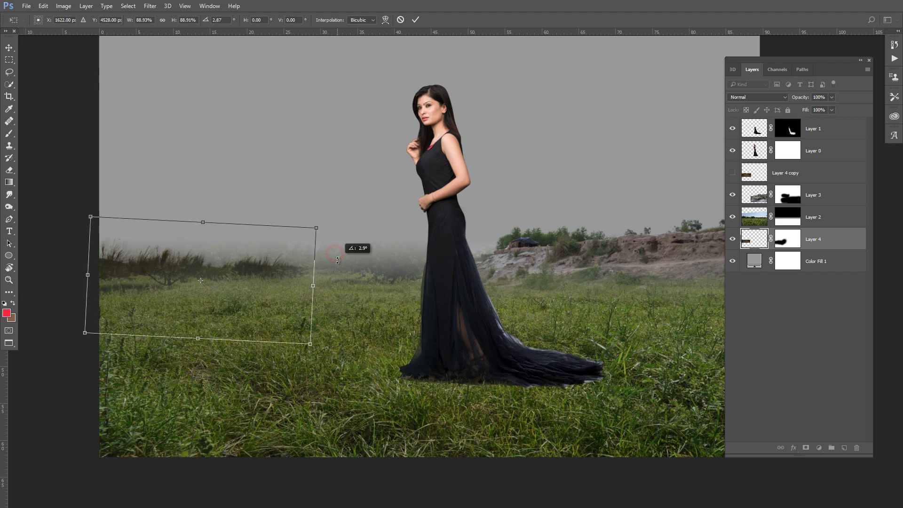
double_click(278, 275)
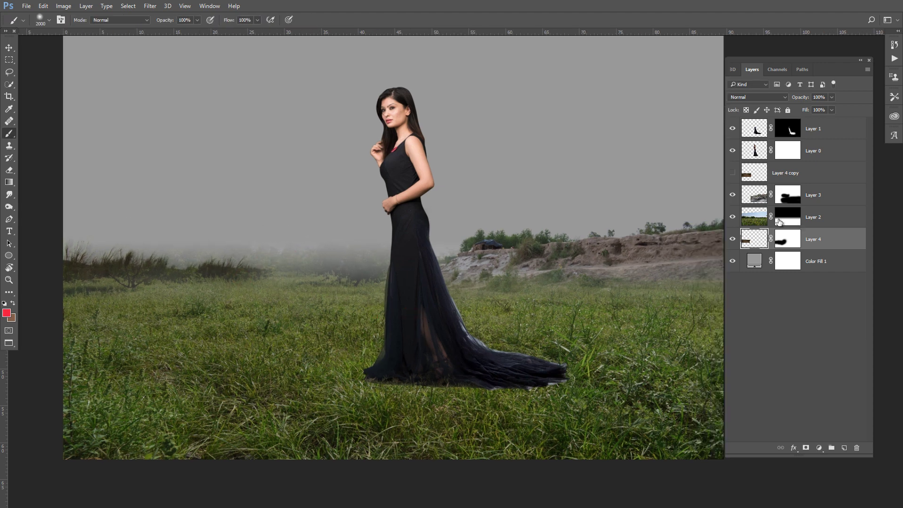
Show Layer 4 copy, move its dirt patch to the right side and enlarge it to about 113%.
click(805, 180)
click(732, 172)
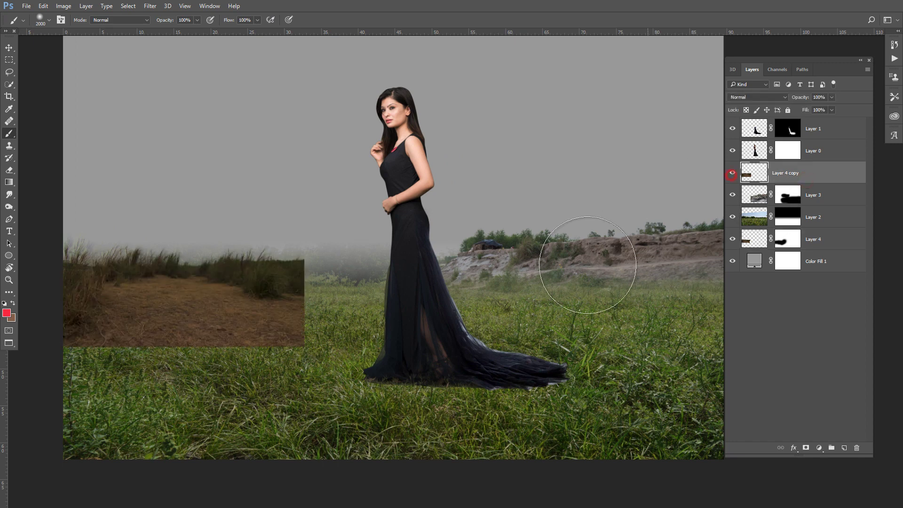
drag(512, 280, 465, 284)
key(ctrl+t)
drag(223, 281, 623, 275)
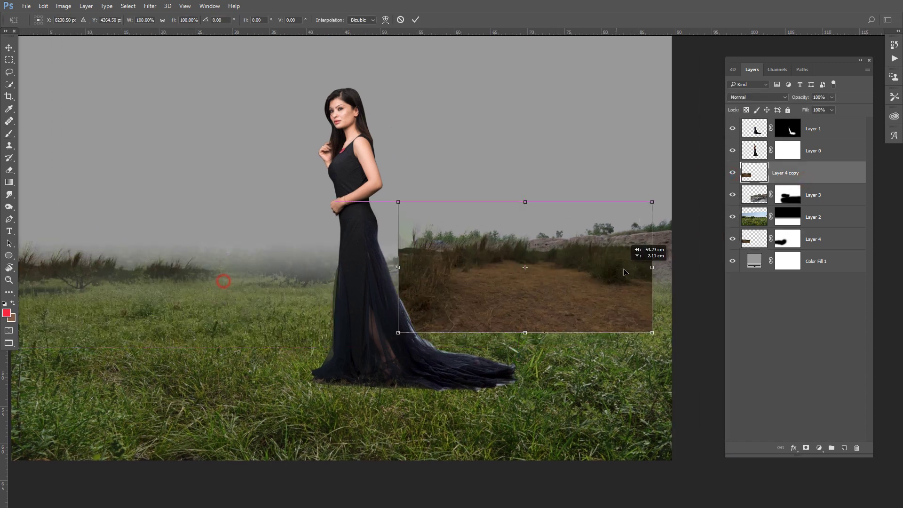
drag(655, 211, 669, 204)
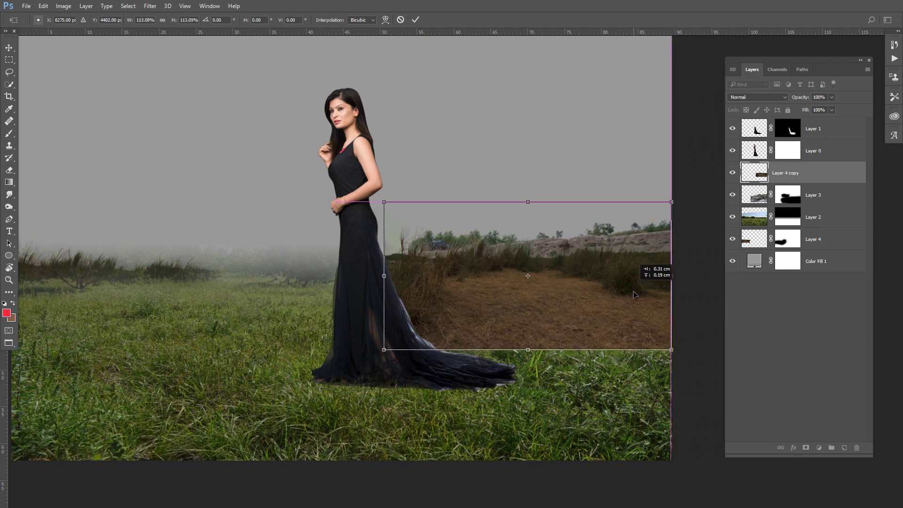
drag(632, 288, 634, 295)
Flip the dirt patch horizontally and back, commit the transform and add a white layer mask.
right_click(595, 303)
click(640, 455)
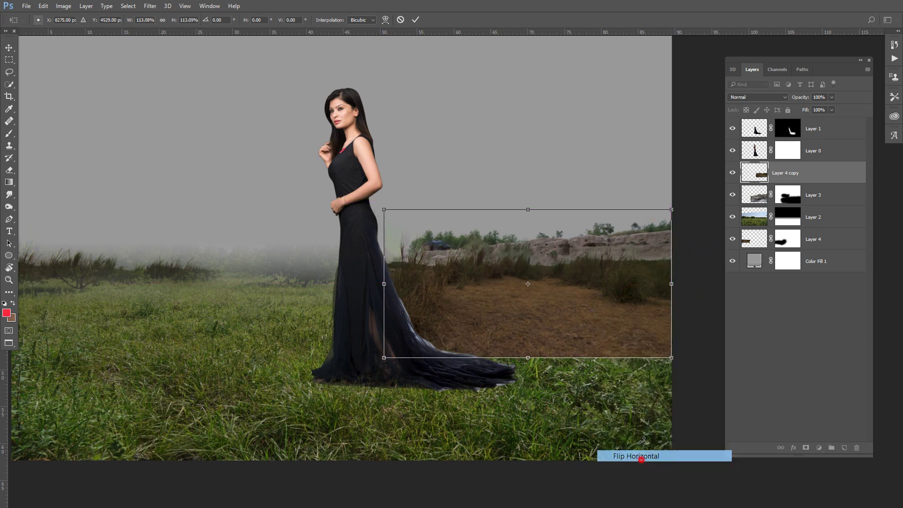
mouse_move(634, 334)
mouse_down()
mouse_move(646, 336)
mouse_move(635, 337)
mouse_up()
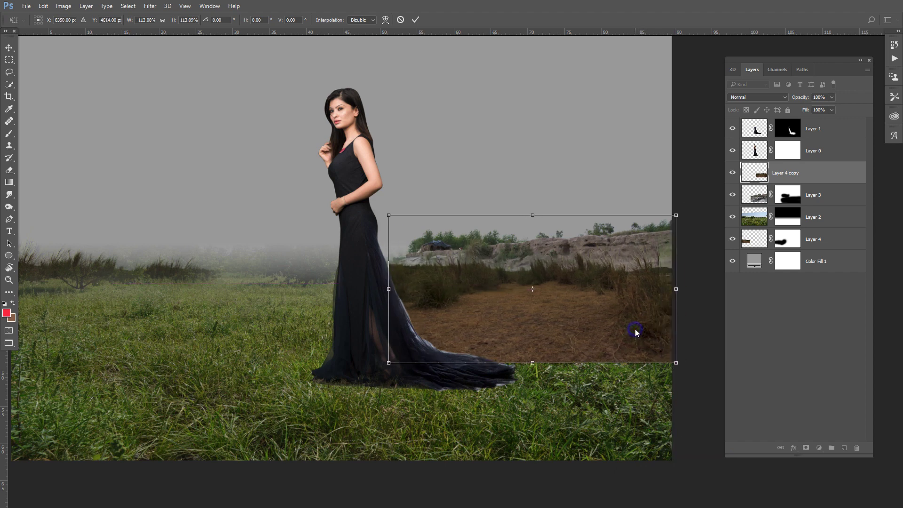
right_click(635, 333)
click(664, 306)
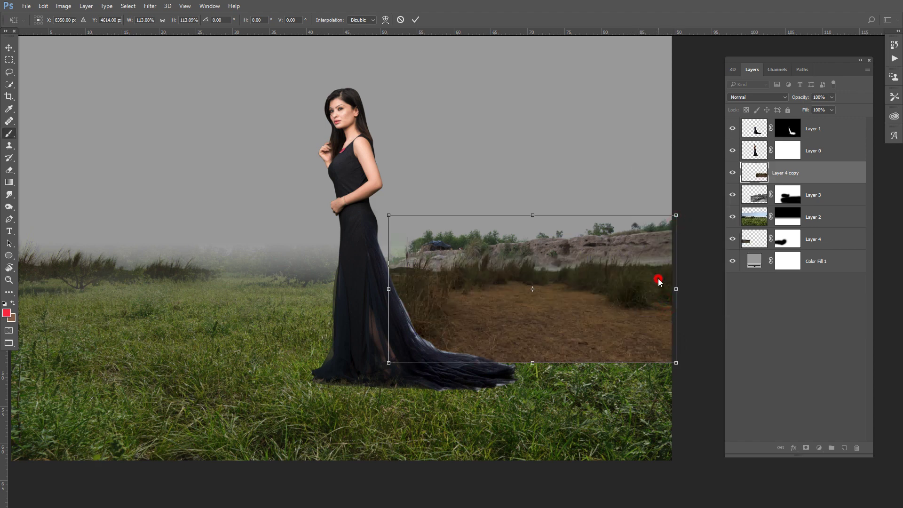
double_click(658, 281)
click(807, 448)
Paint black on Layer 4 copy's mask to hide most of the dirt patch.
key(d)
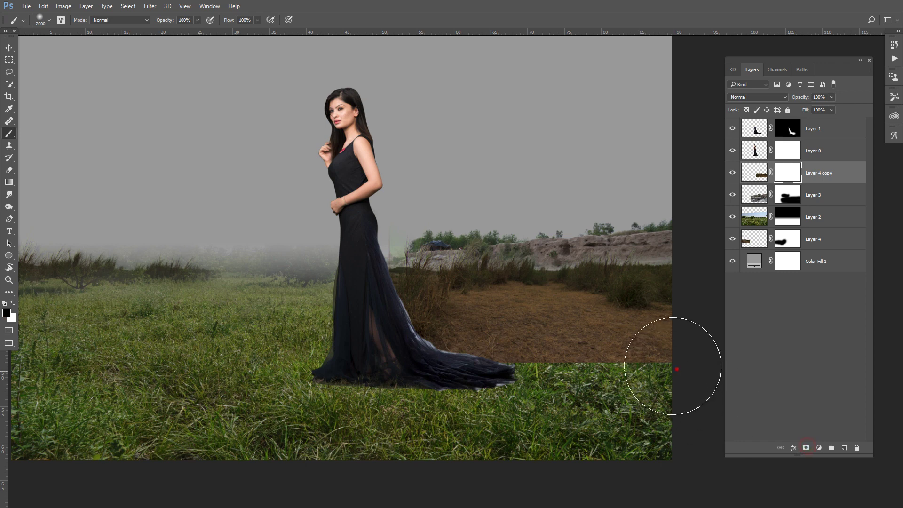
mouse_move(669, 359)
mouse_down()
mouse_move(570, 346)
mouse_move(536, 329)
mouse_move(453, 342)
mouse_move(403, 326)
mouse_up()
drag(598, 338, 668, 343)
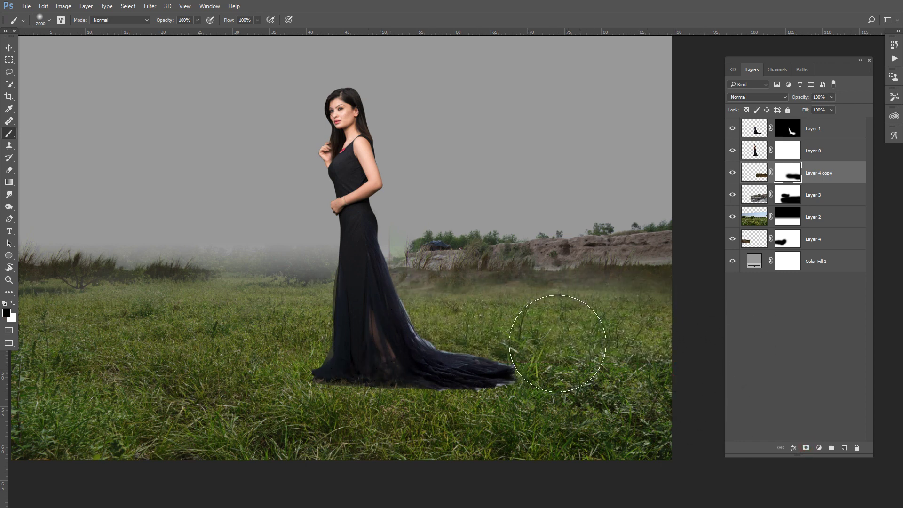
Move the dirt patch left behind the woman and shrink it to about 71%.
key(ctrl+t)
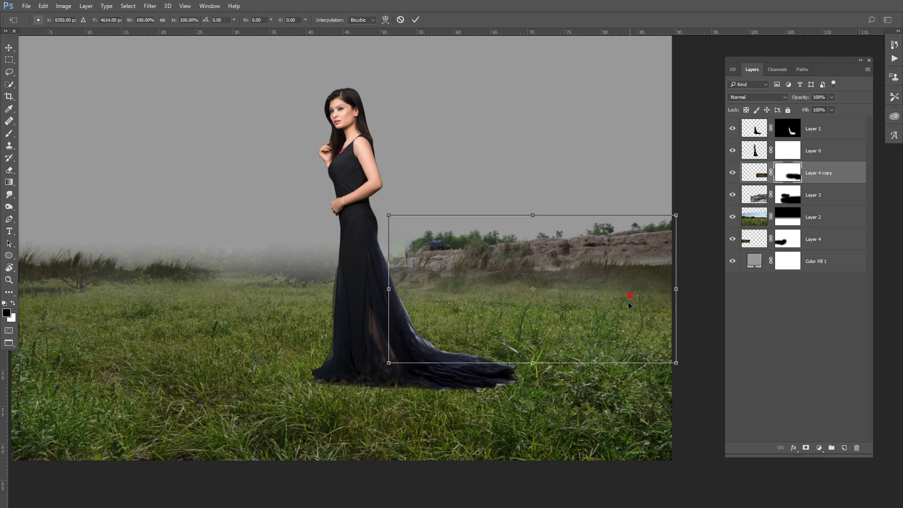
drag(627, 301, 438, 299)
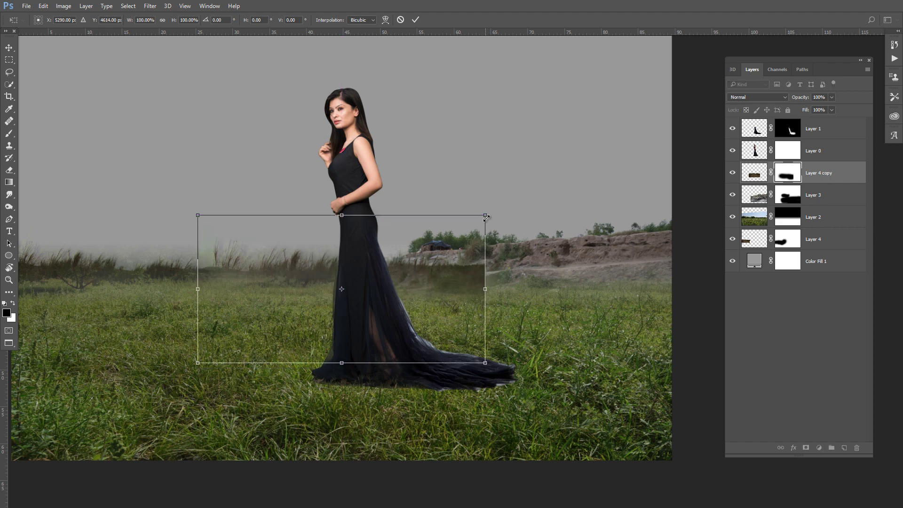
drag(486, 216, 444, 236)
drag(428, 271, 398, 266)
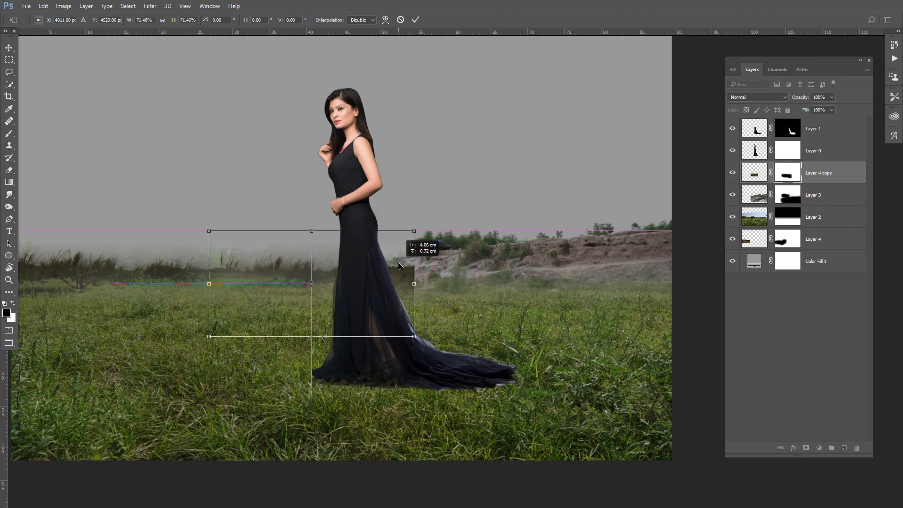
key(Return)
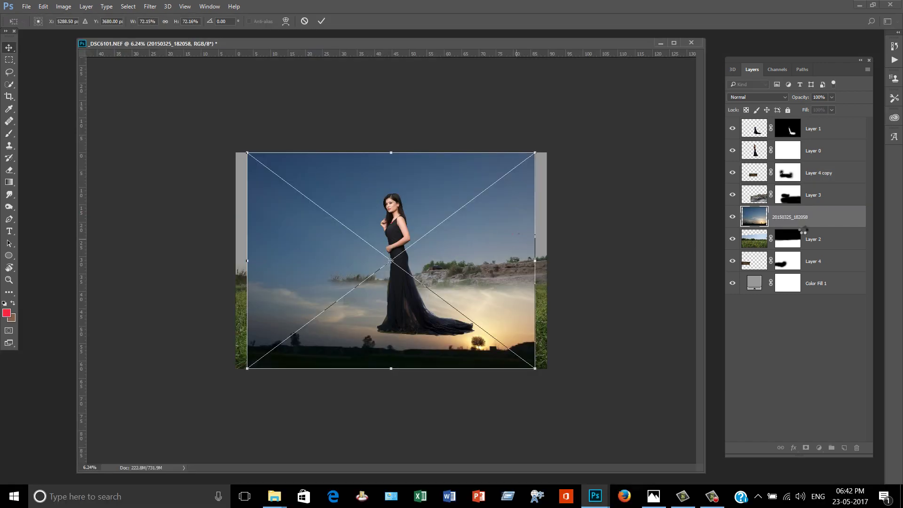
Commit the placed dusk sky photo, move its layer below Layer 4 and reposition it.
key(Return)
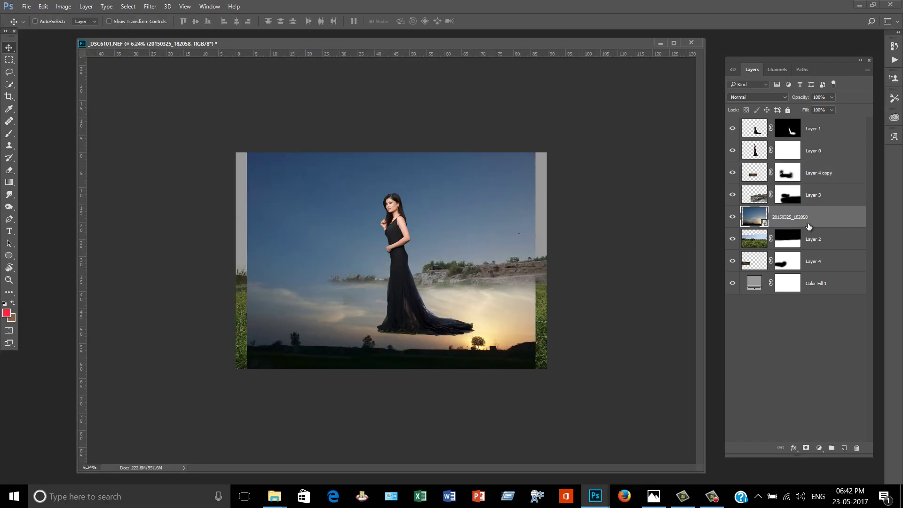
drag(821, 239, 821, 272)
drag(486, 224, 449, 179)
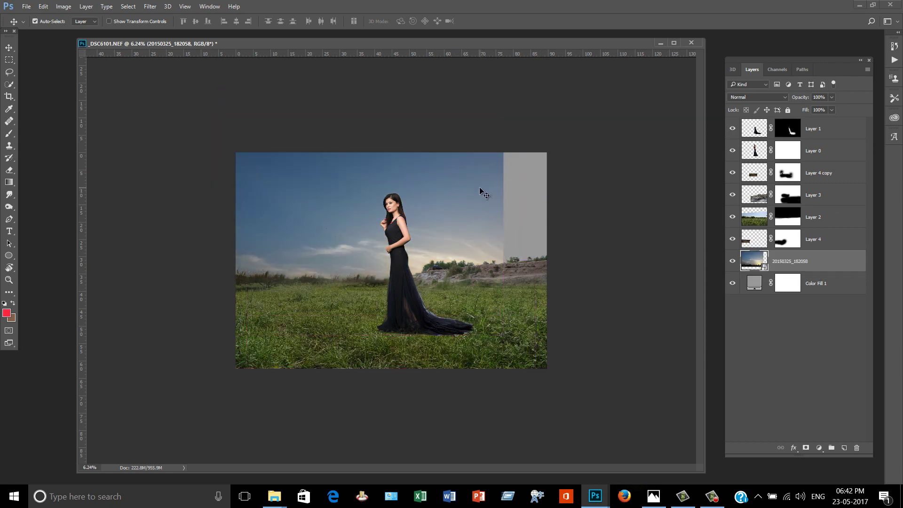
Stretch the sky photo to about 99% by 61% with a tilt of about -1°.
key(ctrl+t)
drag(504, 119, 569, 121)
mouse_move(215, 334)
mouse_down()
mouse_move(222, 276)
mouse_move(223, 308)
mouse_up()
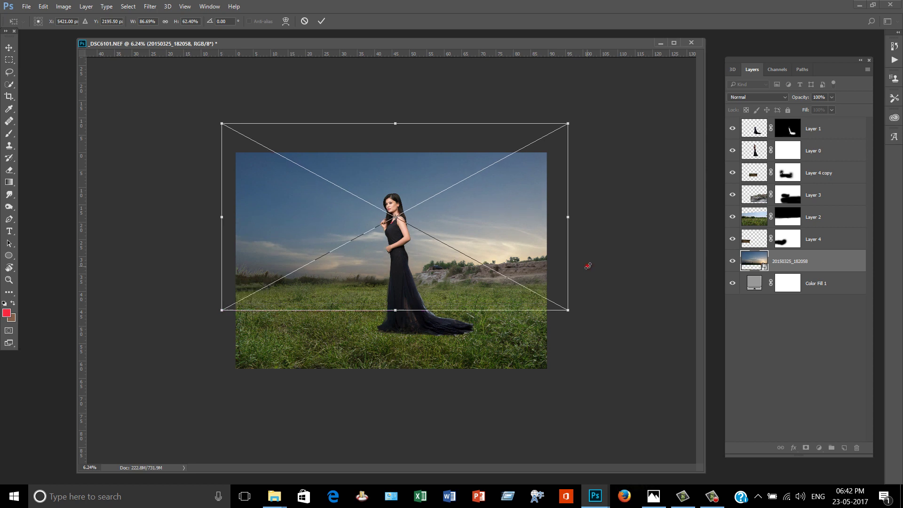
drag(586, 262, 589, 264)
mouse_move(570, 307)
mouse_down()
mouse_move(672, 306)
mouse_move(577, 289)
mouse_move(577, 275)
mouse_move(617, 303)
mouse_up()
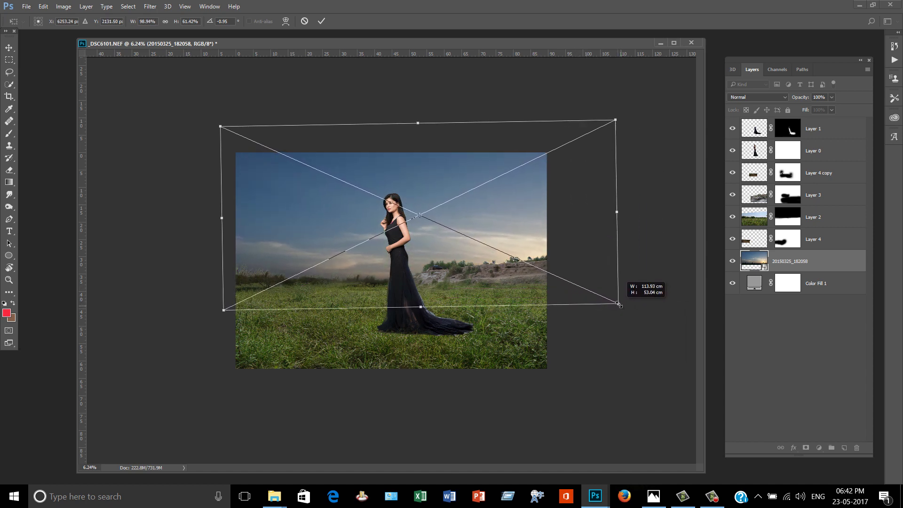
key(Return)
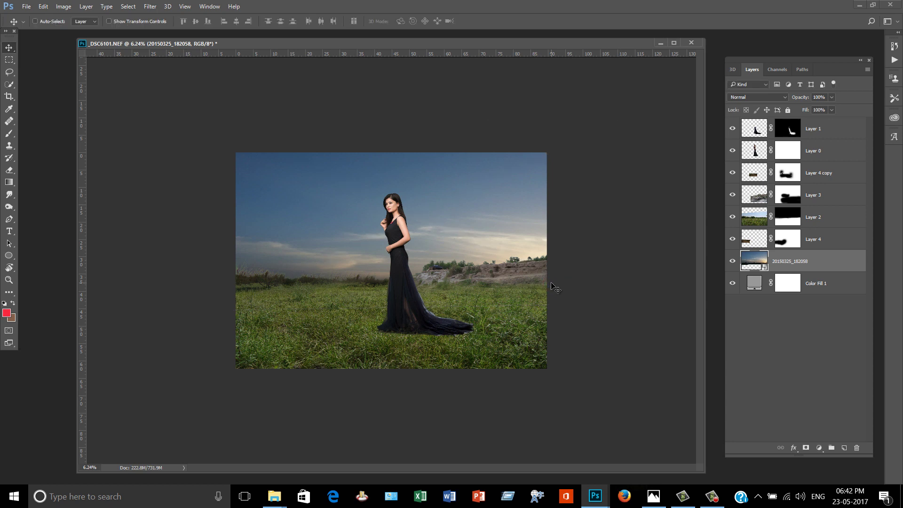
scroll(459, 300, up, 2)
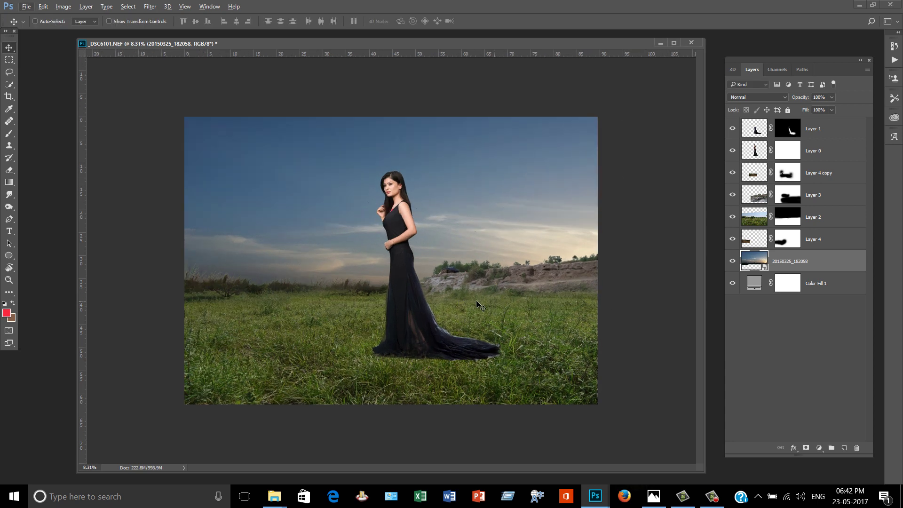
Flip the placed deer horizontally and move it right beside the gown.
click(733, 195)
click(733, 150)
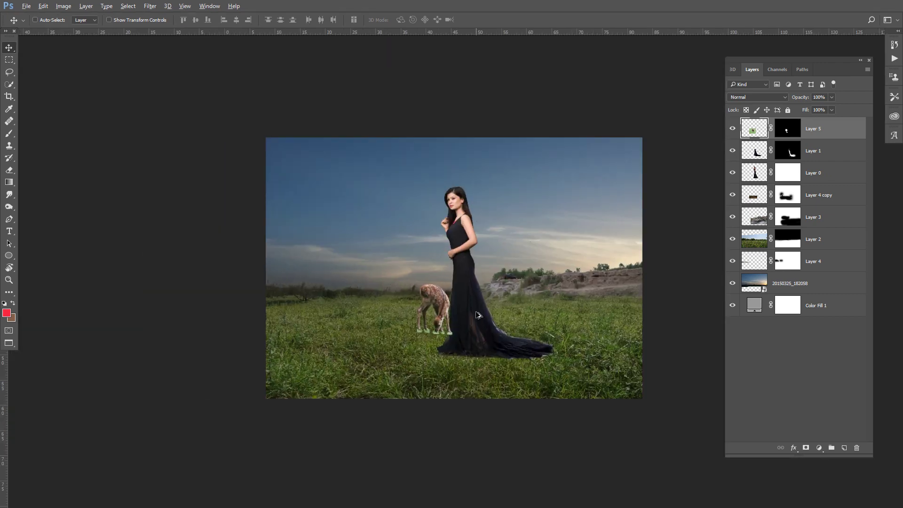
key(ctrl+t)
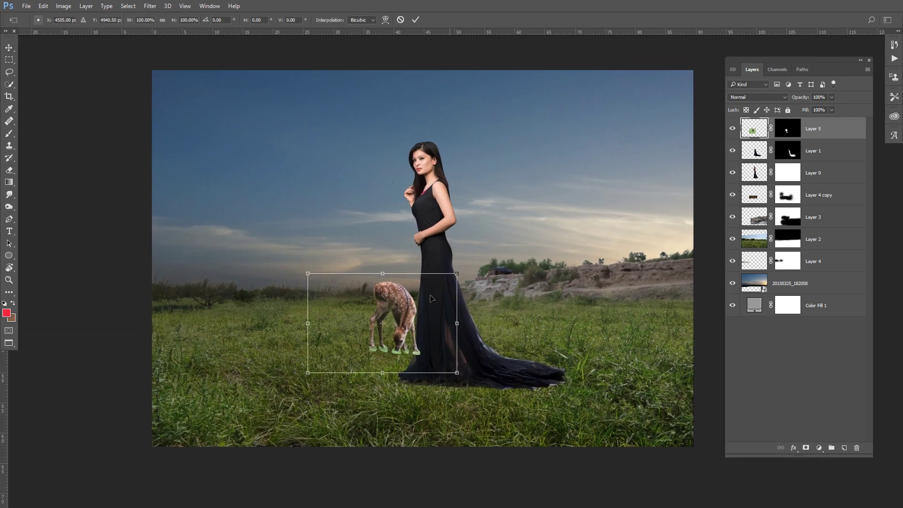
right_click(408, 298)
click(482, 453)
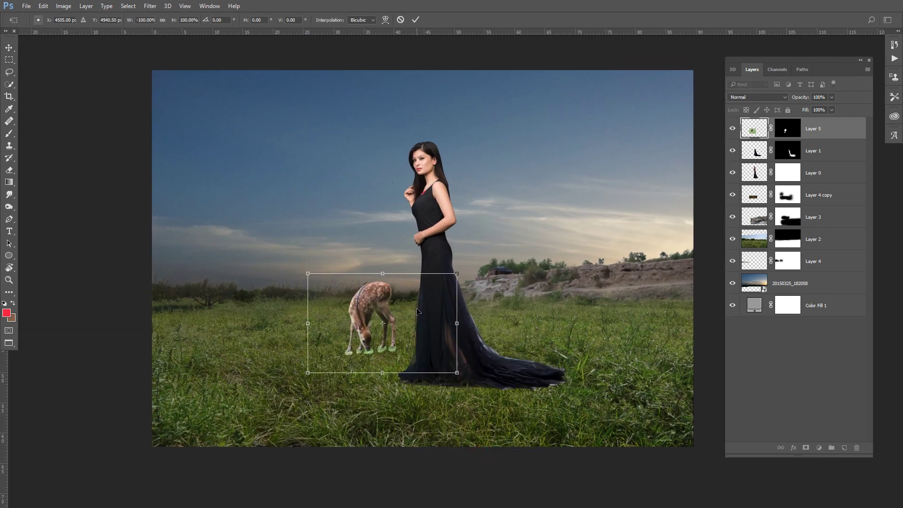
drag(416, 310, 439, 310)
double_click(439, 311)
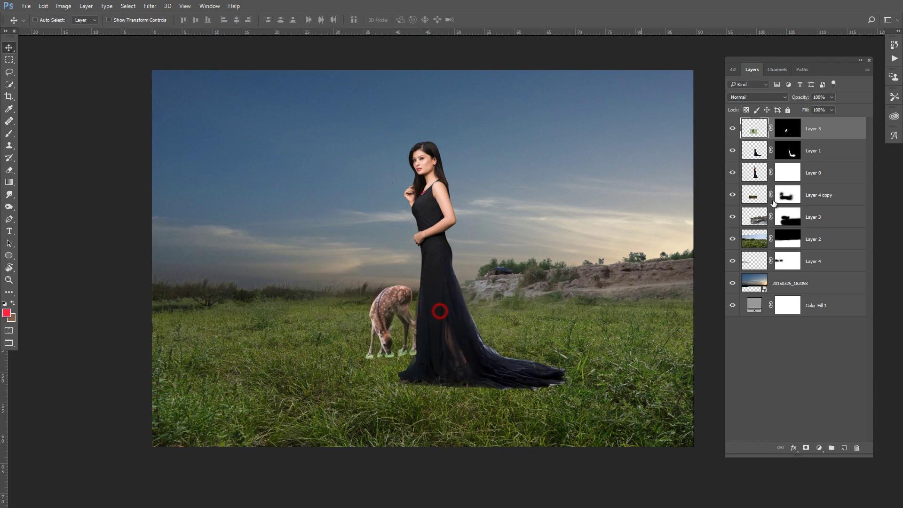
Move Layer 5 below Layer 4 copy and tilt the second deer about 1.8°.
drag(829, 134, 826, 205)
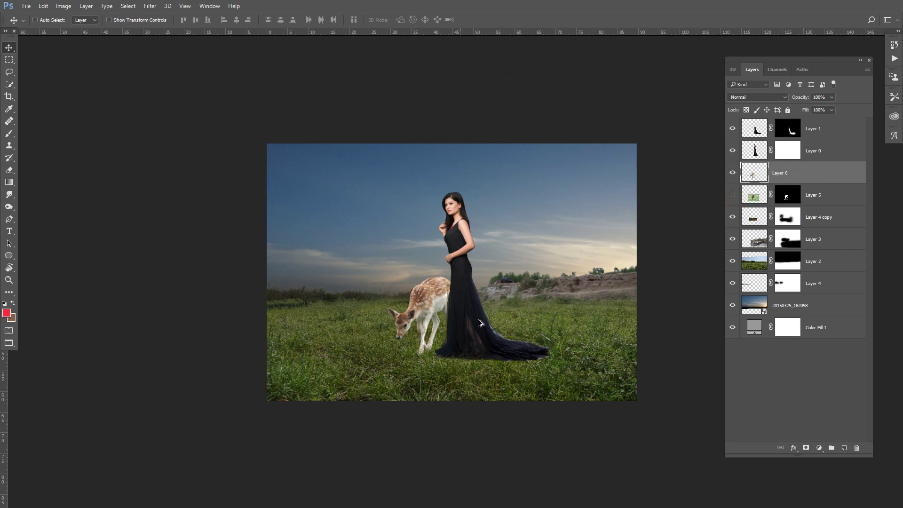
scroll(479, 323, up, 1)
scroll(479, 323, right, 1)
key(ctrl+t)
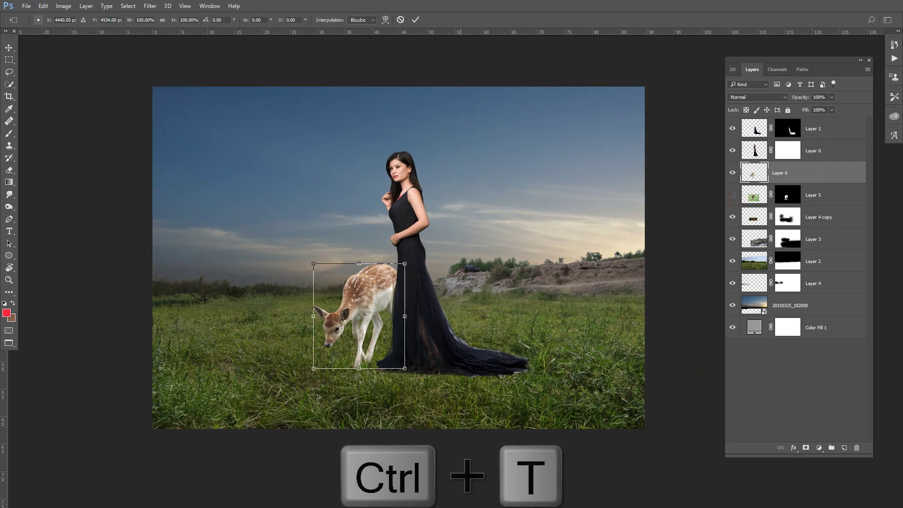
mouse_move(460, 274)
mouse_down()
mouse_move(409, 268)
mouse_move(403, 276)
mouse_up()
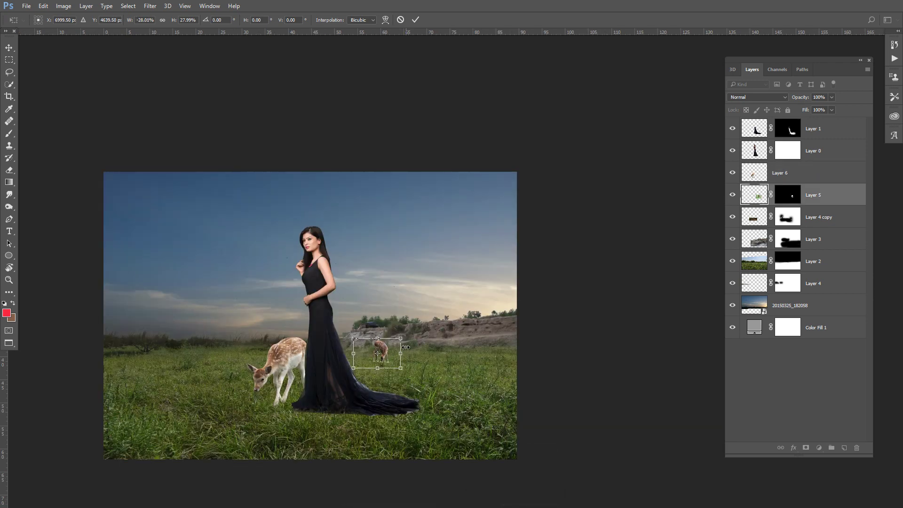
Place the small deer at about 23% on the far-left horizon and commit it.
drag(391, 354, 386, 358)
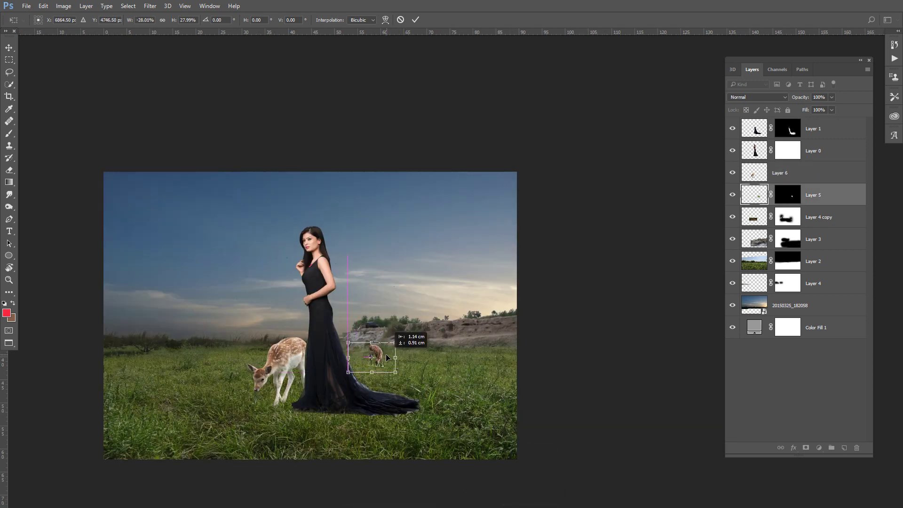
mouse_move(224, 352)
mouse_down()
mouse_move(195, 353)
mouse_move(202, 340)
mouse_up()
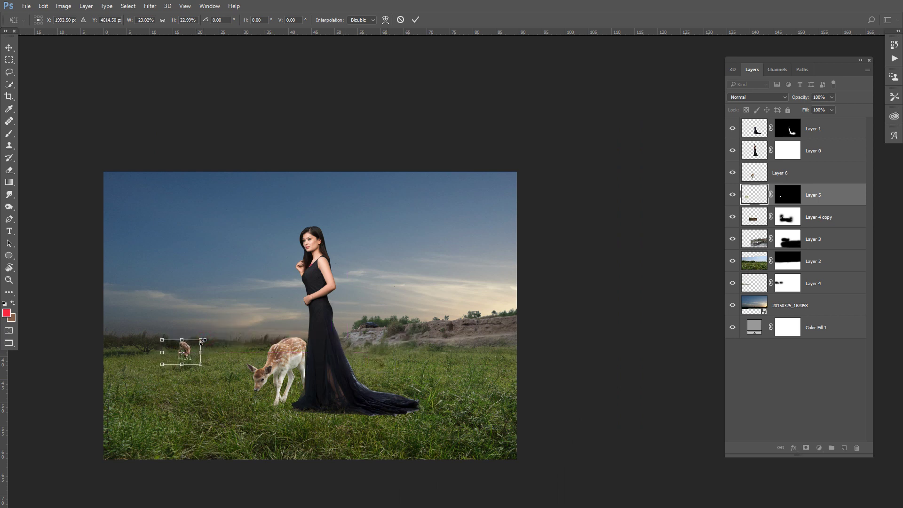
key(Return)
scroll(283, 327, down, 3)
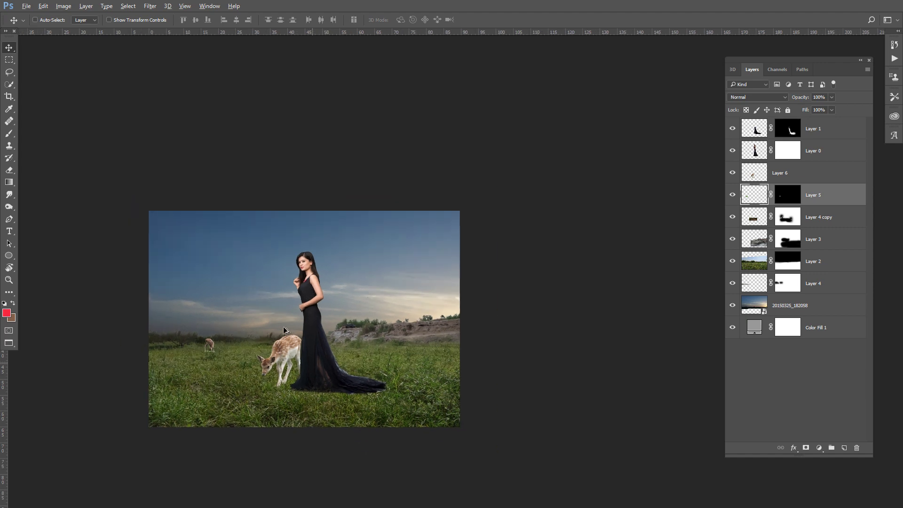
scroll(275, 343, up, 2)
scroll(275, 343, up, 1)
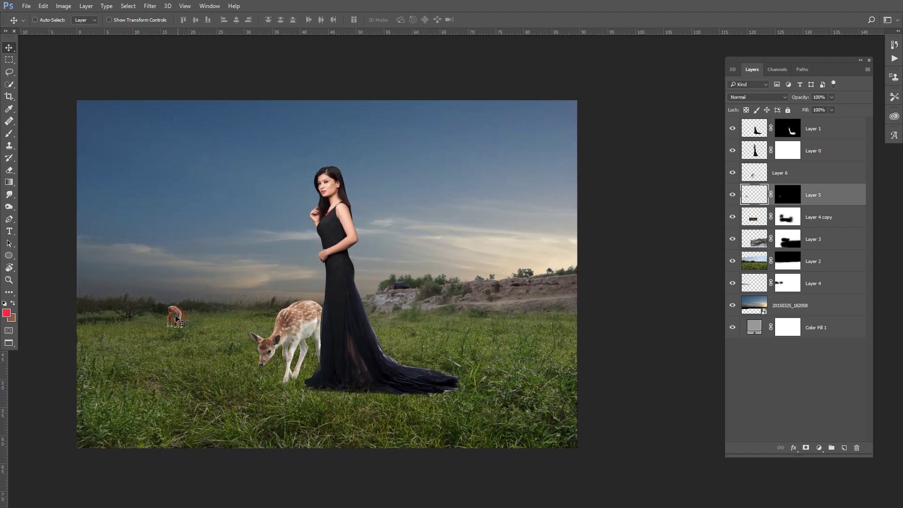
drag(176, 319, 169, 318)
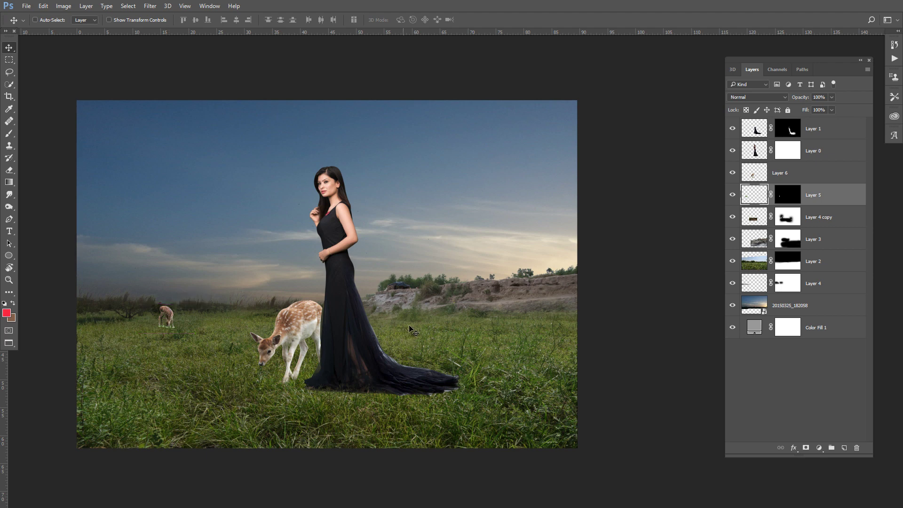
scroll(409, 328, down, 1)
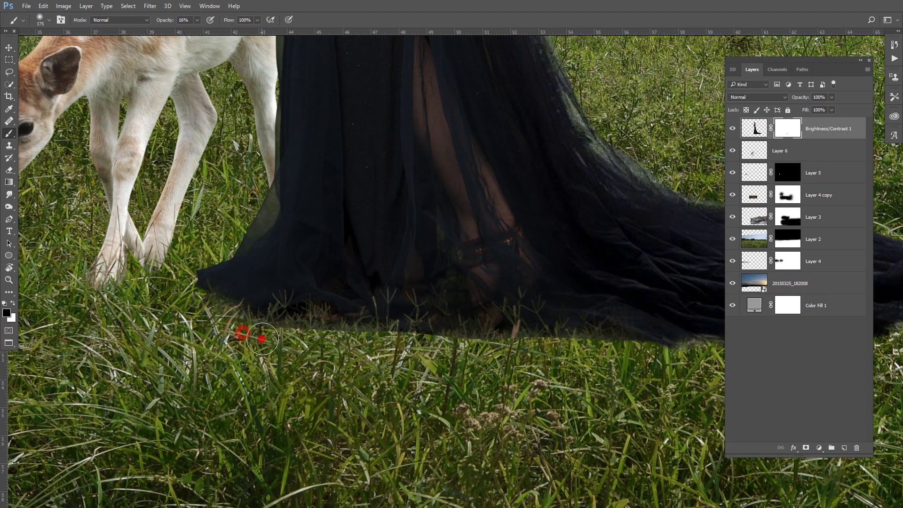
Paint a full-opacity shadow on the Brightness/Contrast mask over the grass under the gown's hem.
key(bracketright)
click(305, 325)
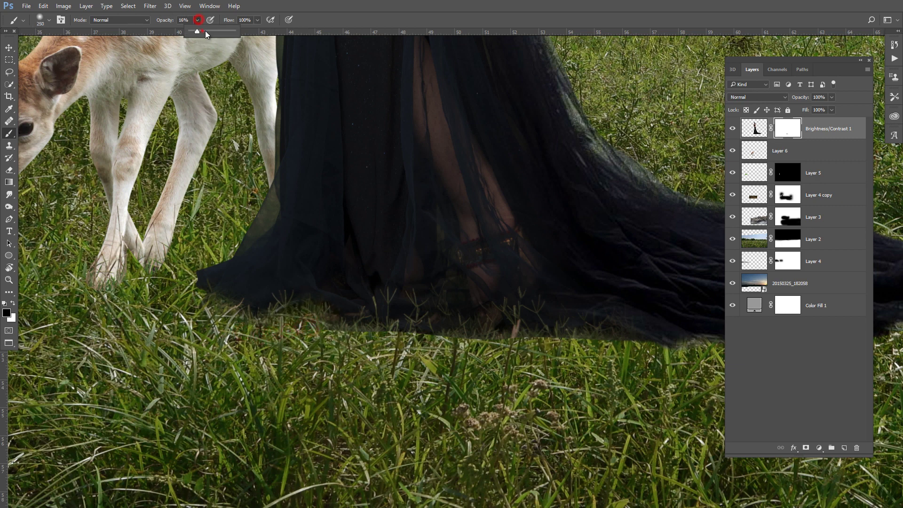
click(305, 347)
key(bracketright)
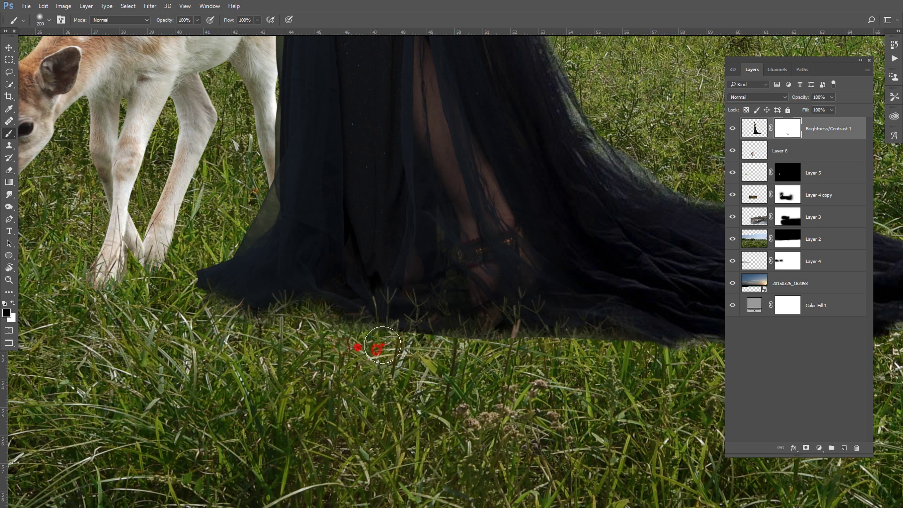
click(402, 358)
key(bracketright)
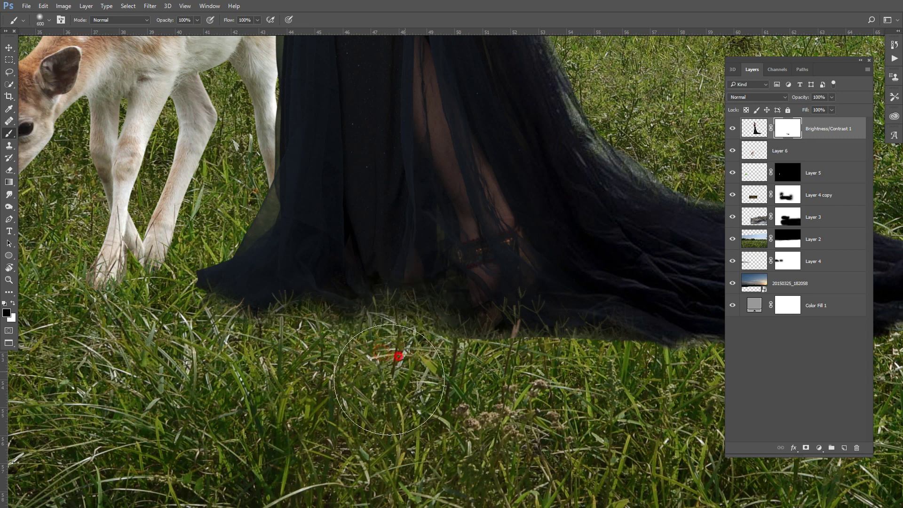
click(345, 364)
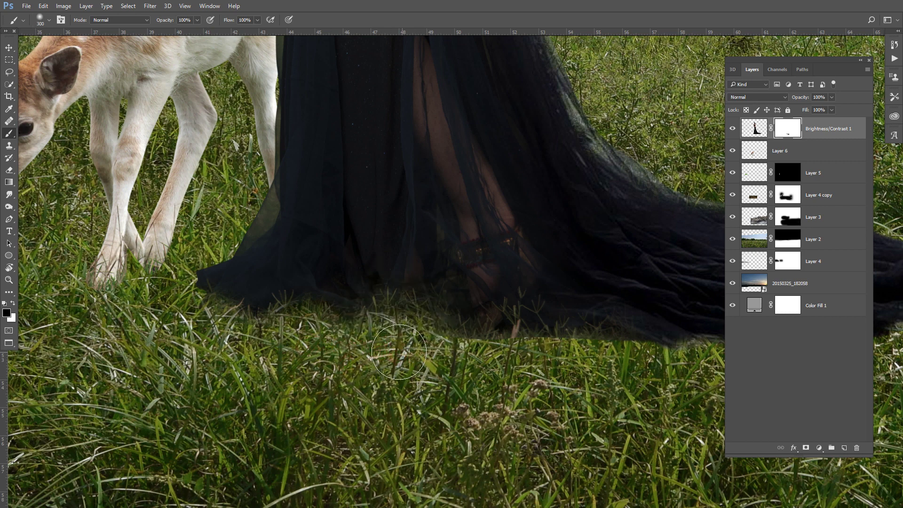
mouse_move(398, 353)
mouse_down()
mouse_move(397, 340)
mouse_move(419, 356)
mouse_move(525, 364)
mouse_move(355, 364)
mouse_up()
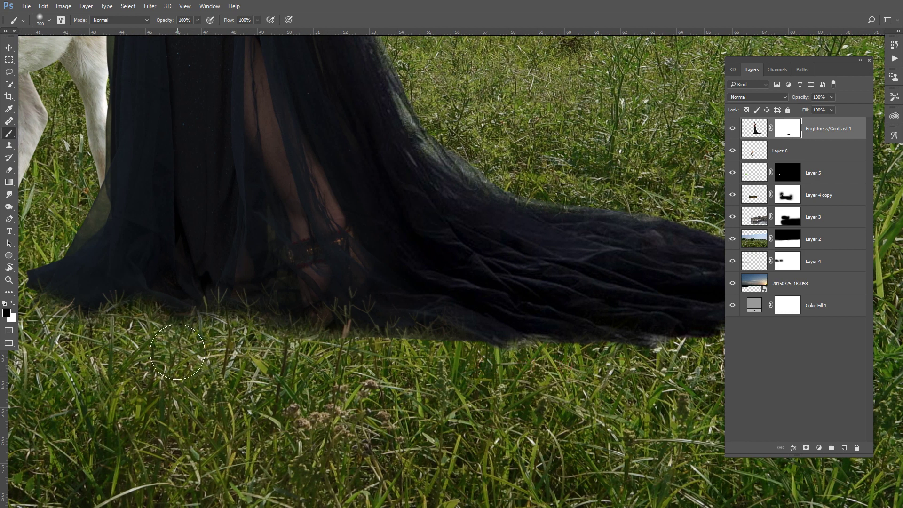
click(367, 371)
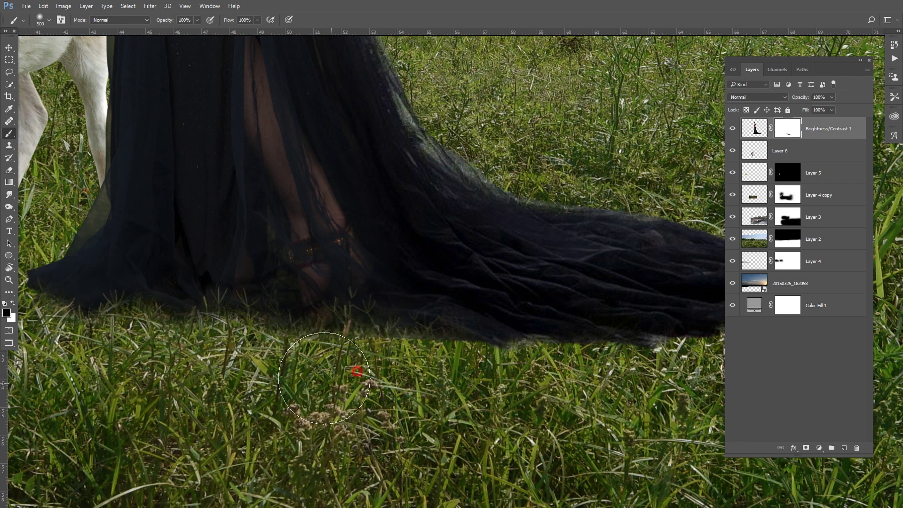
key(bracketright)
click(343, 376)
key(bracketleft)
click(406, 378)
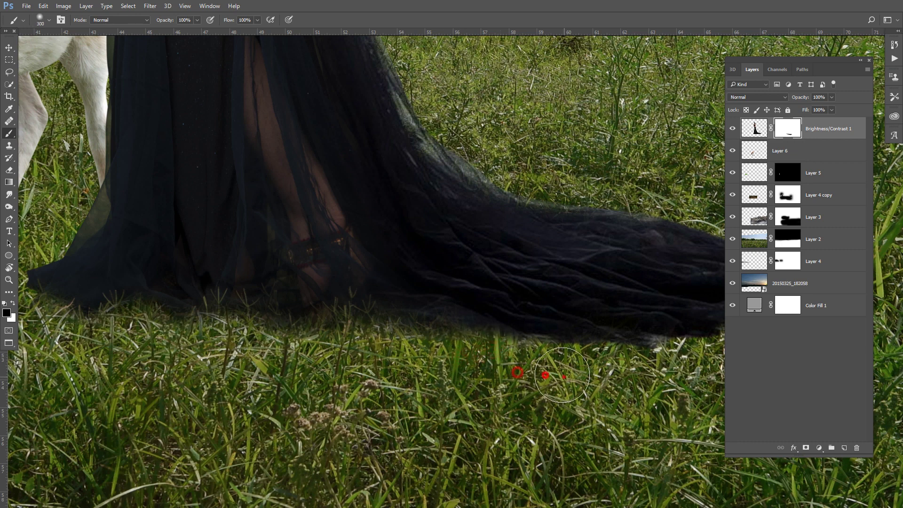
Extend the shadow under the end of the train, then shrink the brush to a small size.
drag(622, 374, 458, 371)
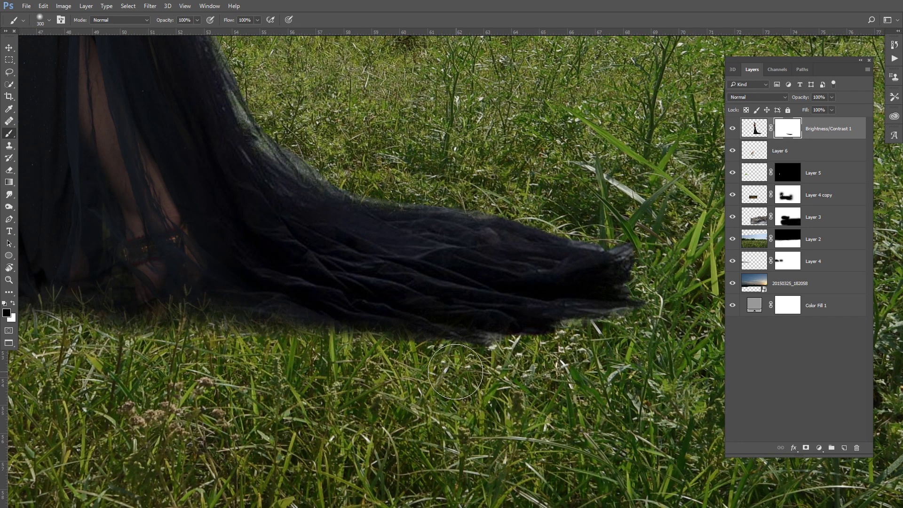
key(bracketleft)
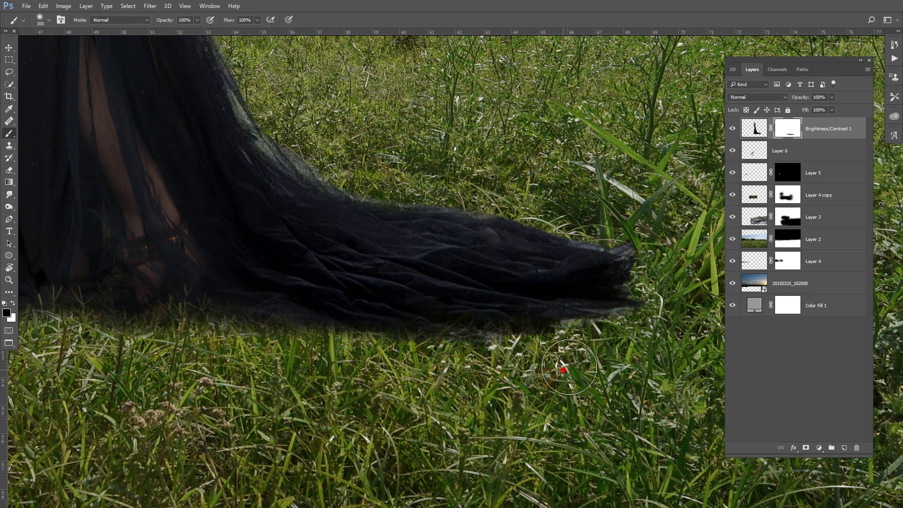
click(565, 366)
key(bracketright)
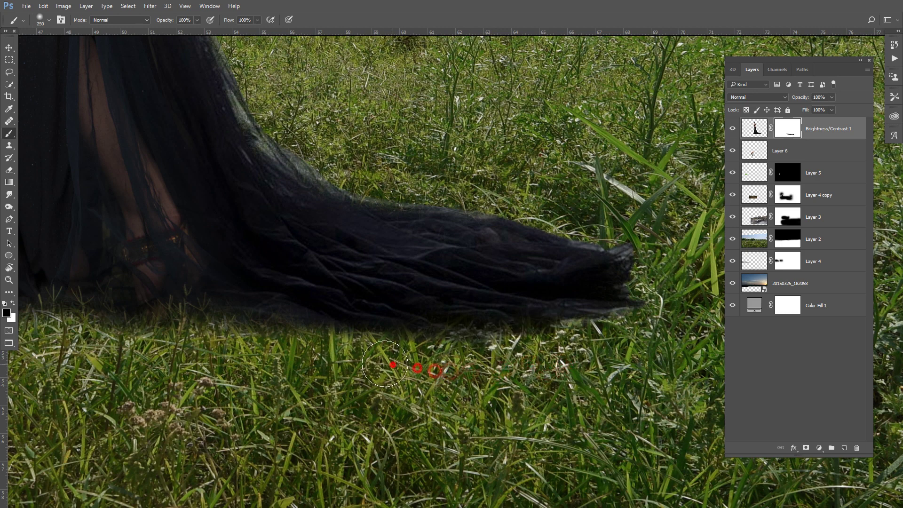
key(bracketright)
key(bracketright)
key(bracketright)
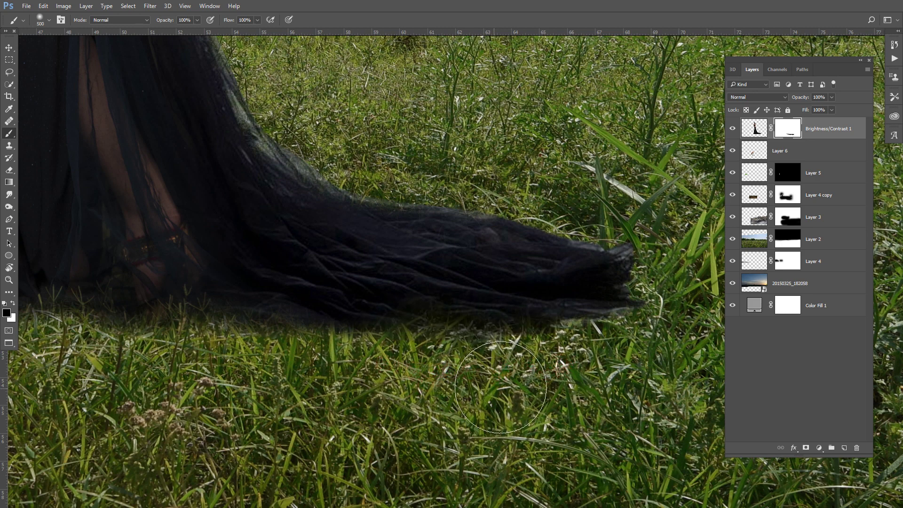
key(bracketleft)
key(bracketleft)
key(bracketleft)
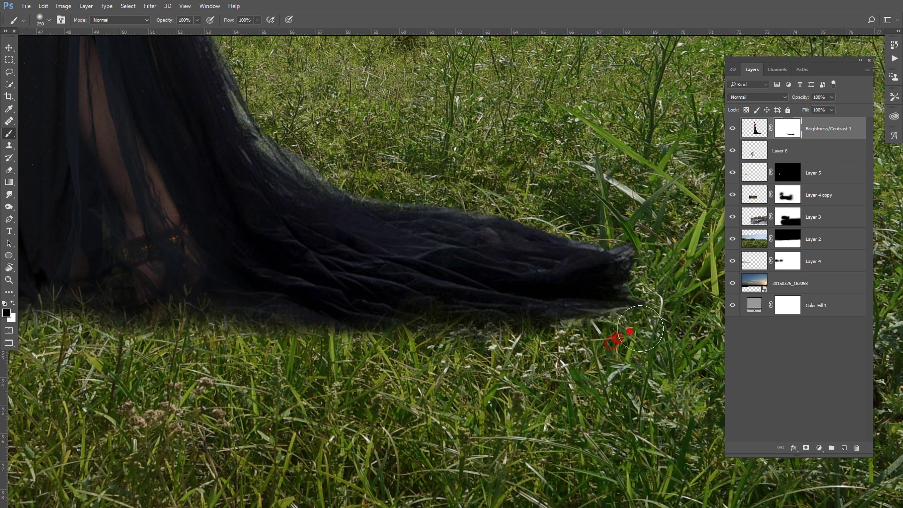
key(bracketright)
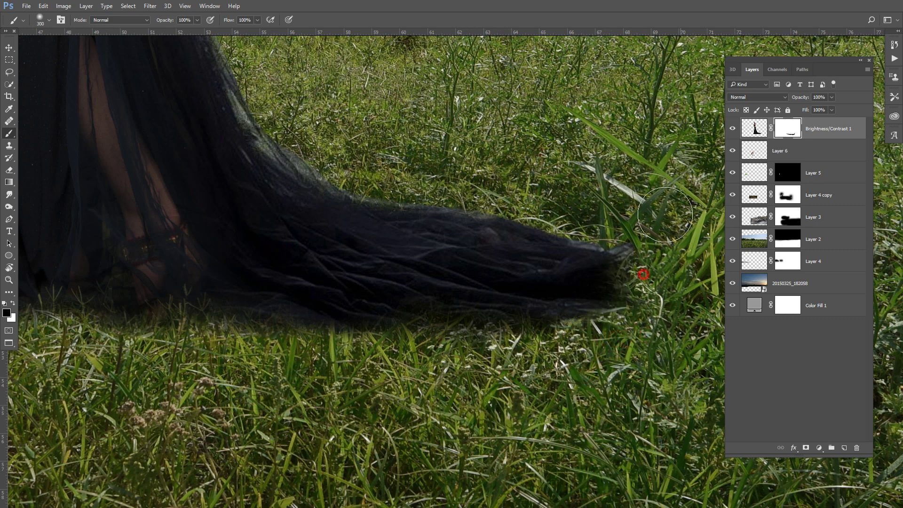
key(bracketleft)
key(bracketleft)
key(bracketleft)
scroll(437, 300, down, 1)
key(bracketleft)
key(bracketleft)
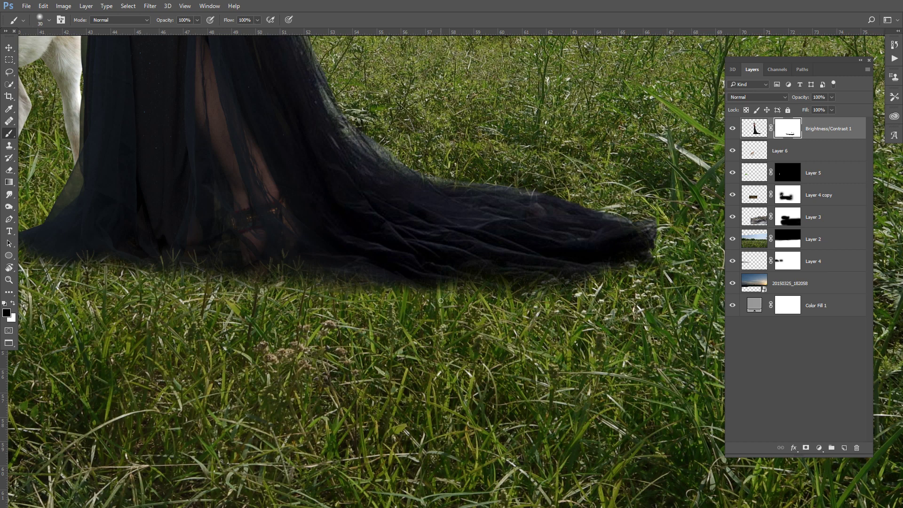
click(196, 20)
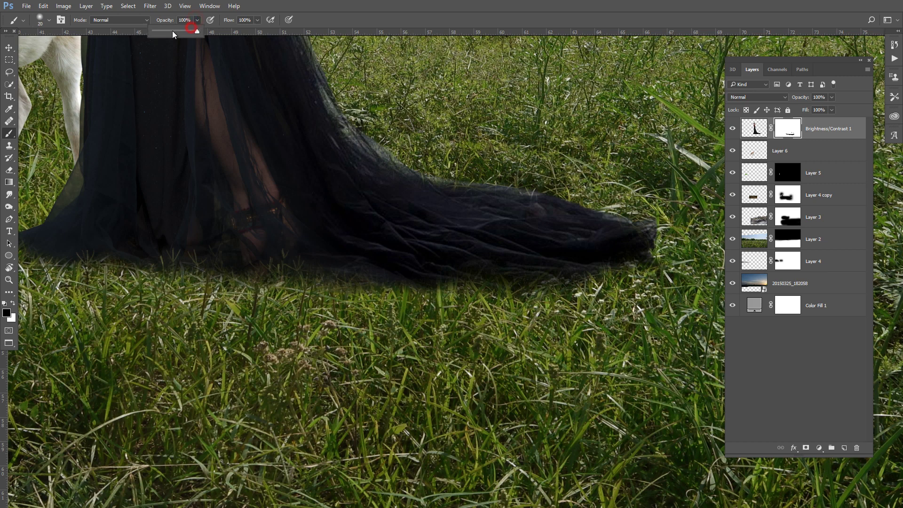
Set brush opacity to 45% and paint a soft shadow along the hem, rightward and leftward.
click(172, 31)
key(bracketleft)
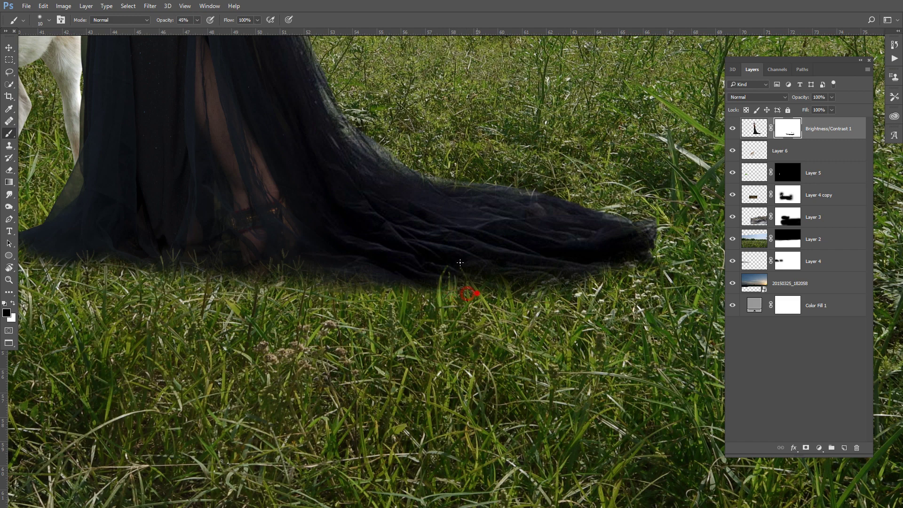
key(bracketright)
click(485, 291)
drag(493, 287, 548, 304)
drag(529, 284, 600, 275)
drag(424, 296, 385, 289)
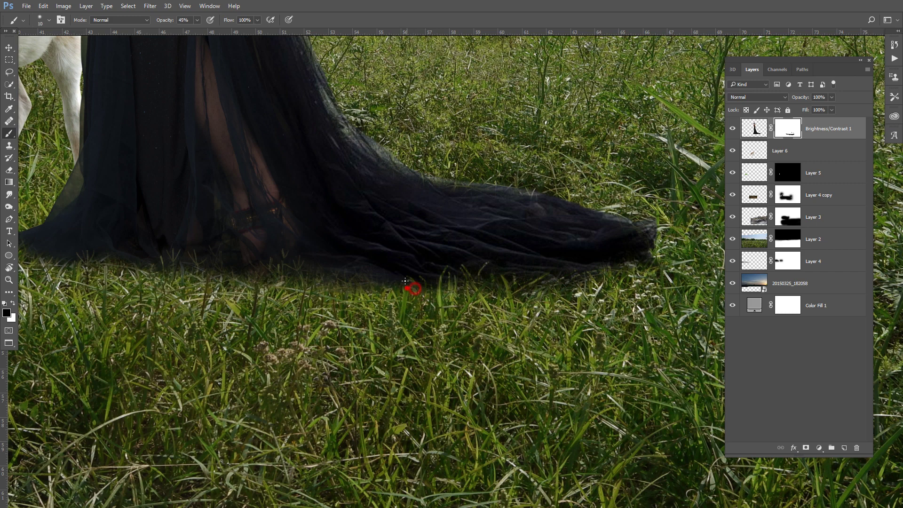
Continue the soft shadow further left along the hem and dab it onto the front hem.
key(bracketright)
key(bracketleft)
drag(351, 275, 252, 289)
key(bracketright)
key(bracketleft)
key(bracketleft)
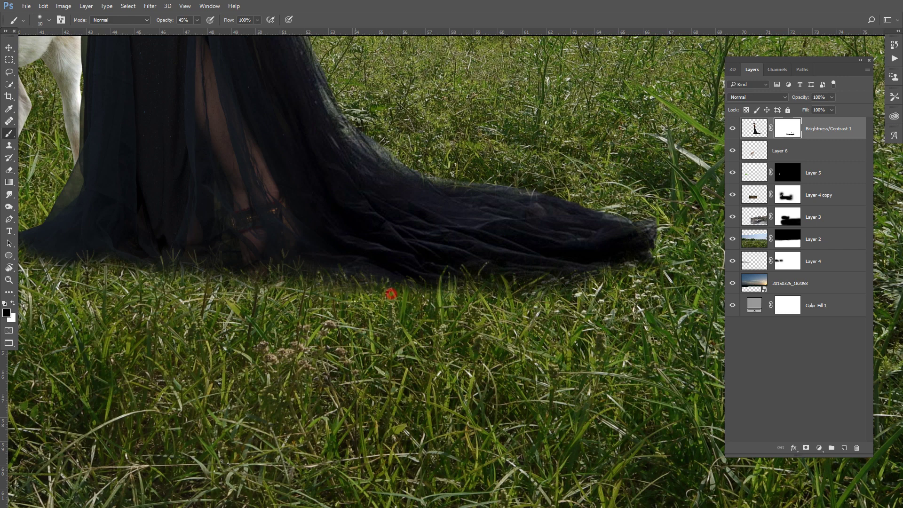
drag(390, 294, 568, 318)
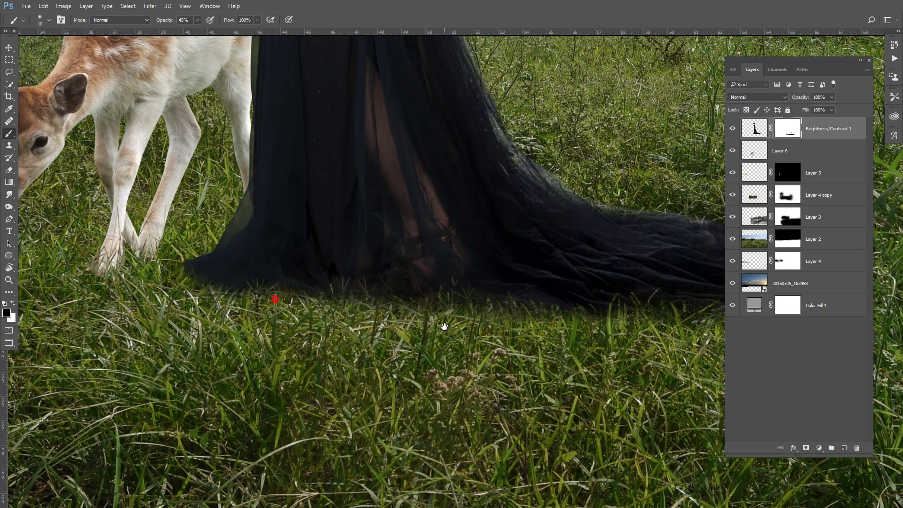
click(555, 315)
drag(391, 318, 452, 336)
click(567, 326)
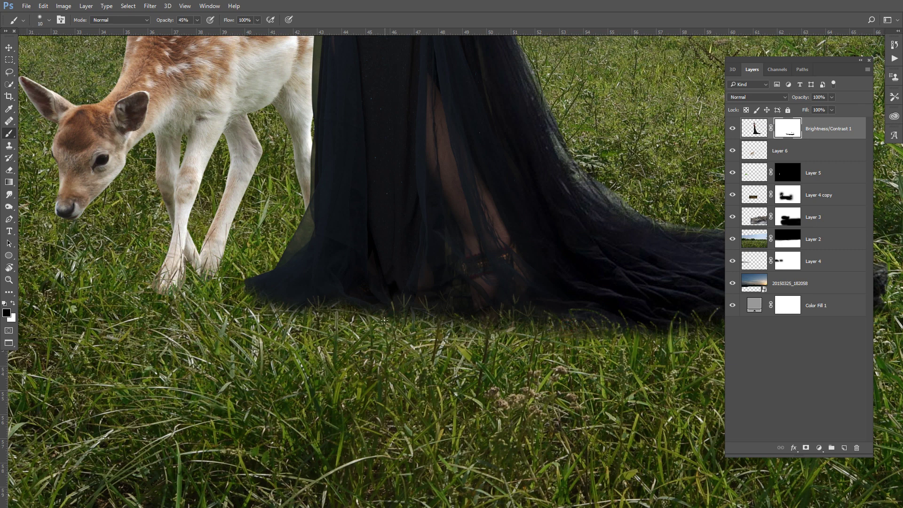
Smudge wispy strands out from the crown and down the right side of the hair at 98% strength.
drag(355, 289, 276, 290)
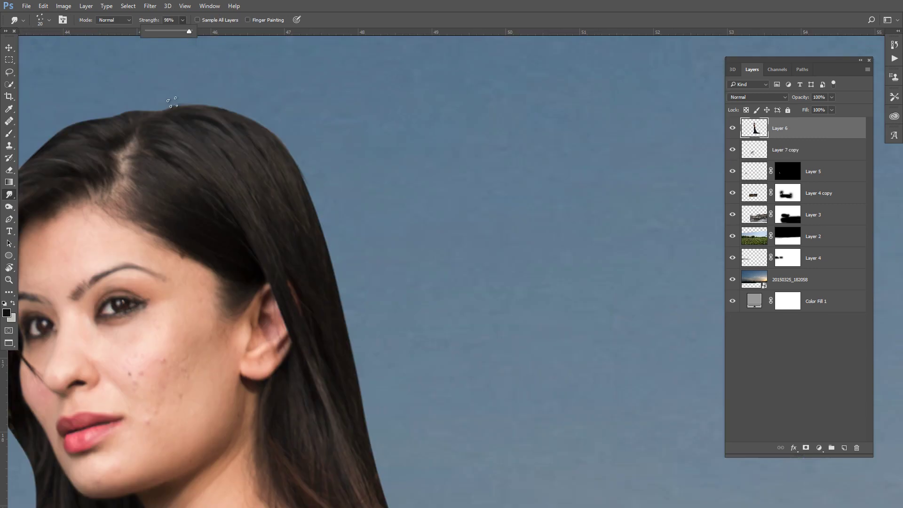
mouse_move(170, 113)
mouse_down()
mouse_move(250, 117)
mouse_move(296, 157)
mouse_move(348, 286)
mouse_up()
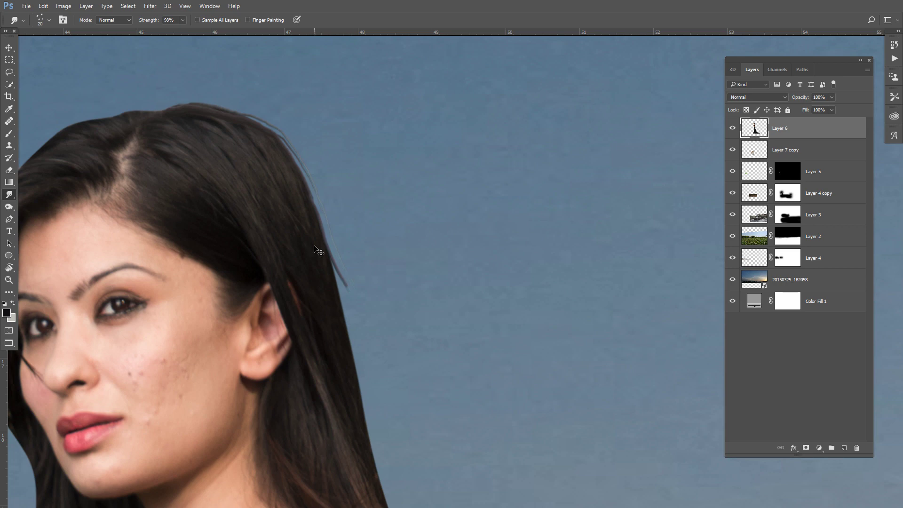
drag(292, 177, 292, 143)
mouse_move(222, 81)
mouse_down()
mouse_move(284, 108)
mouse_move(344, 244)
mouse_up()
drag(377, 312, 339, 165)
drag(281, 67, 342, 237)
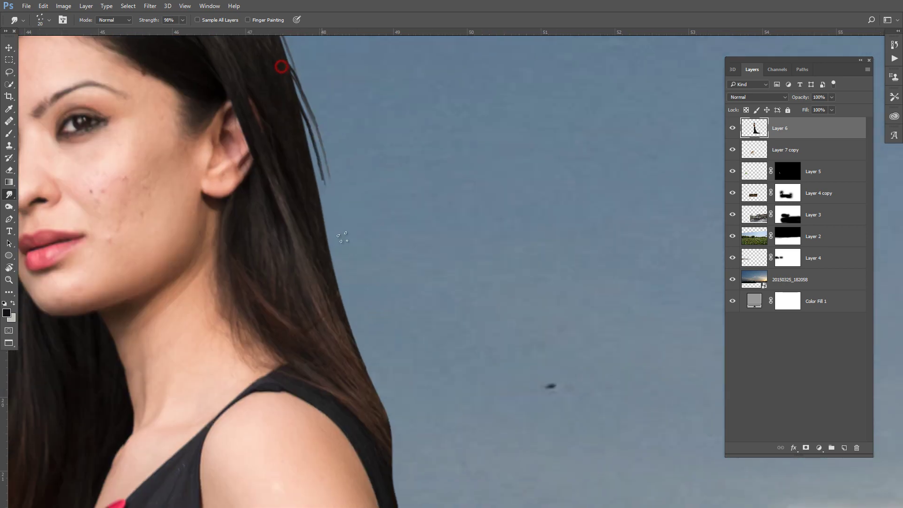
key(ctrl+z)
mouse_move(285, 59)
mouse_down()
mouse_move(347, 291)
mouse_move(323, 171)
mouse_up()
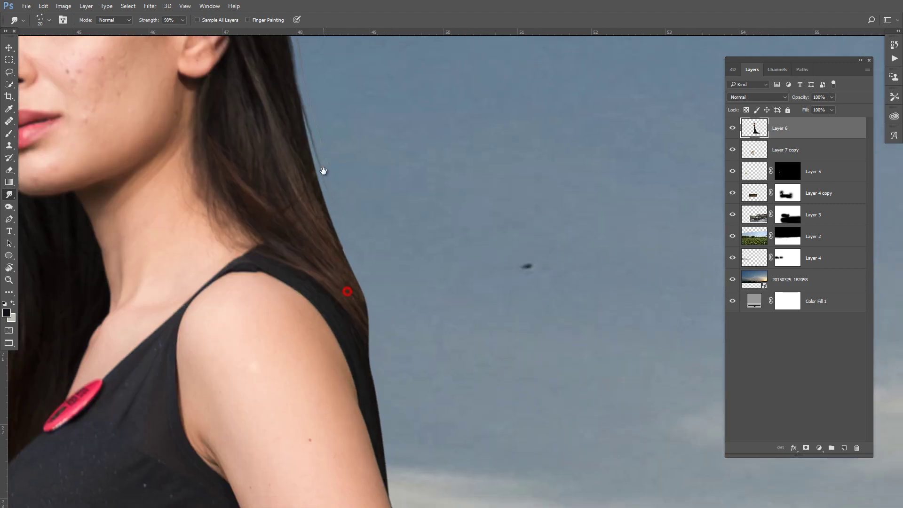
Pull longer hair strands down into the sky, undoing the overly long ones.
mouse_move(299, 121)
mouse_down()
mouse_move(373, 322)
mouse_move(362, 242)
mouse_up()
drag(320, 165, 342, 208)
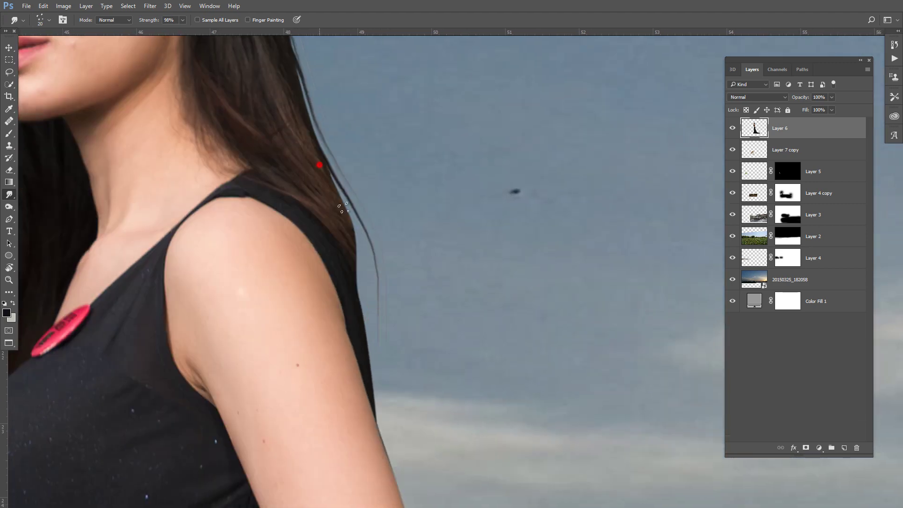
key(ctrl+z)
mouse_move(316, 166)
mouse_down()
mouse_move(344, 233)
mouse_move(332, 162)
mouse_move(397, 366)
mouse_up()
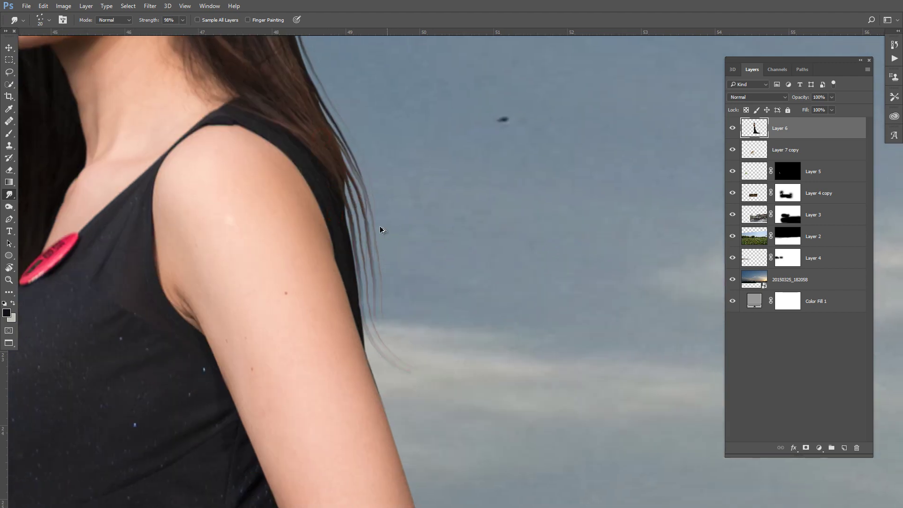
key(ctrl+z)
drag(329, 158, 423, 315)
drag(341, 174, 390, 359)
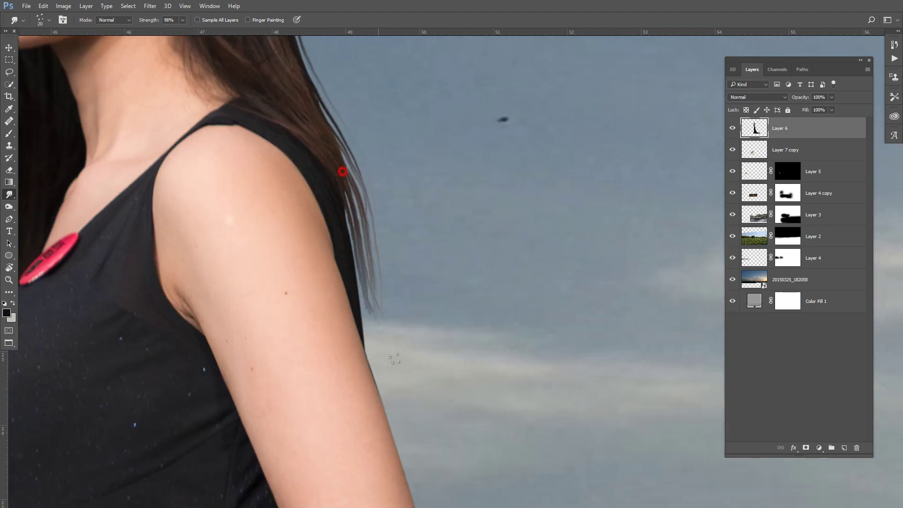
drag(332, 137, 463, 301)
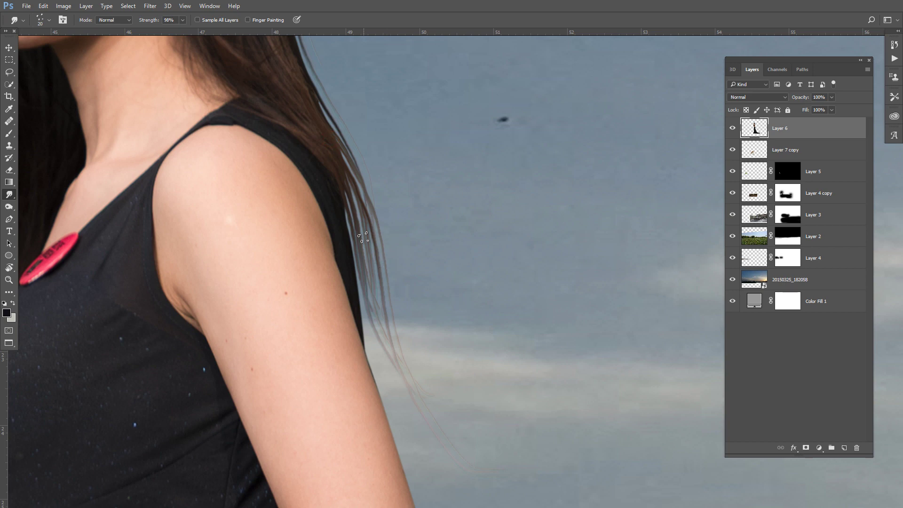
drag(344, 189, 414, 425)
scroll(349, 221, down, 2)
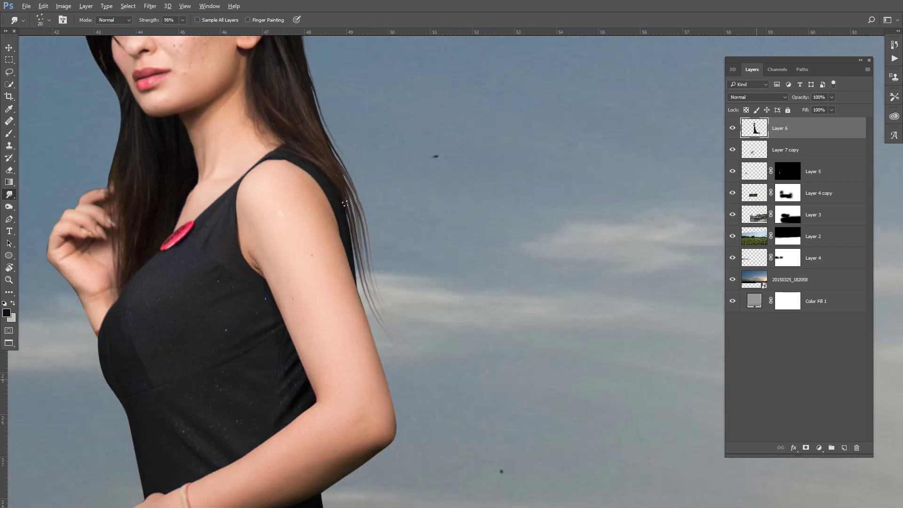
drag(358, 208, 361, 247)
Smudge fine strands off the hair beside her shoulder.
drag(312, 186, 342, 257)
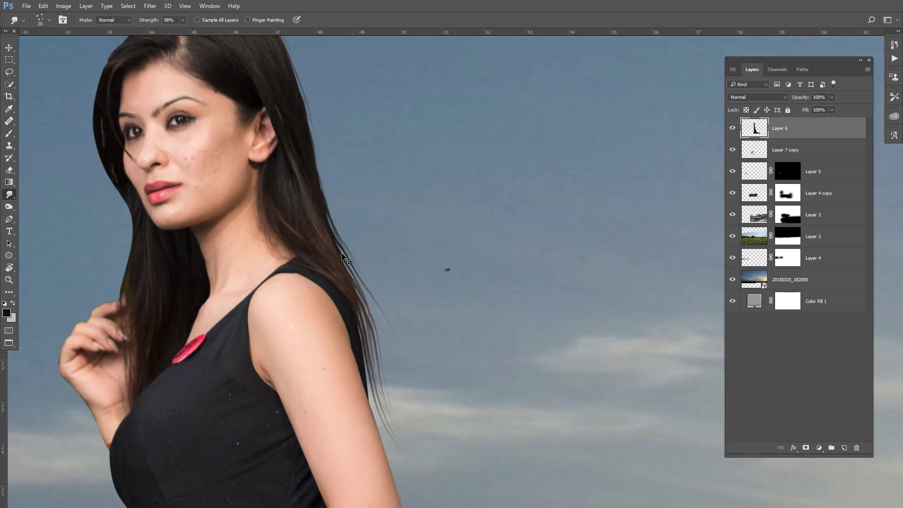
drag(302, 129, 363, 259)
drag(299, 147, 394, 445)
drag(322, 145, 339, 245)
mouse_move(303, 163)
mouse_down()
mouse_move(343, 308)
mouse_move(415, 428)
mouse_up()
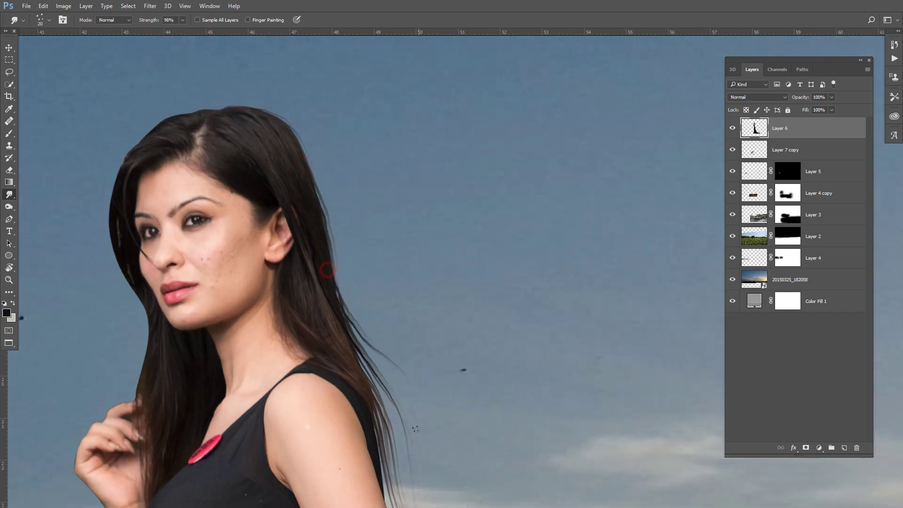
scroll(377, 334, down, 5)
scroll(302, 166, up, 8)
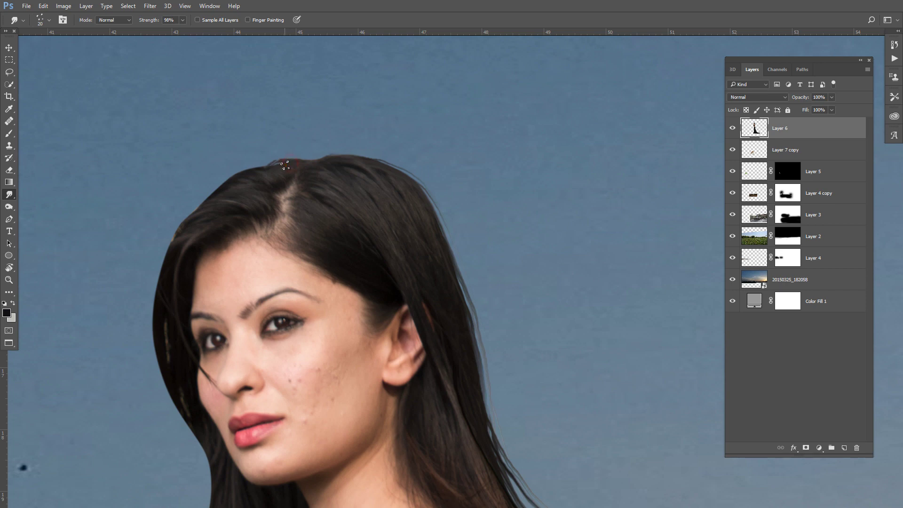
Soften the hairline along the top of the head and start strands on the left edge.
drag(300, 161, 284, 165)
drag(168, 236, 200, 208)
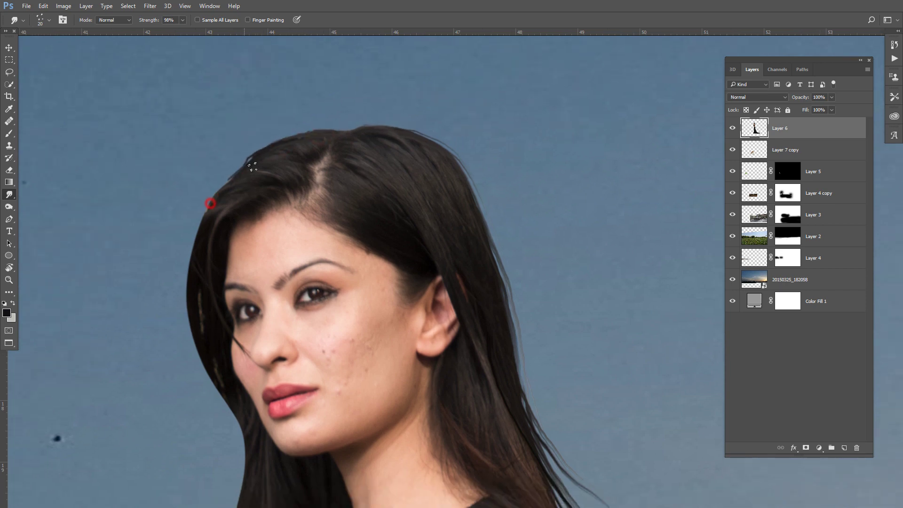
drag(209, 249, 226, 207)
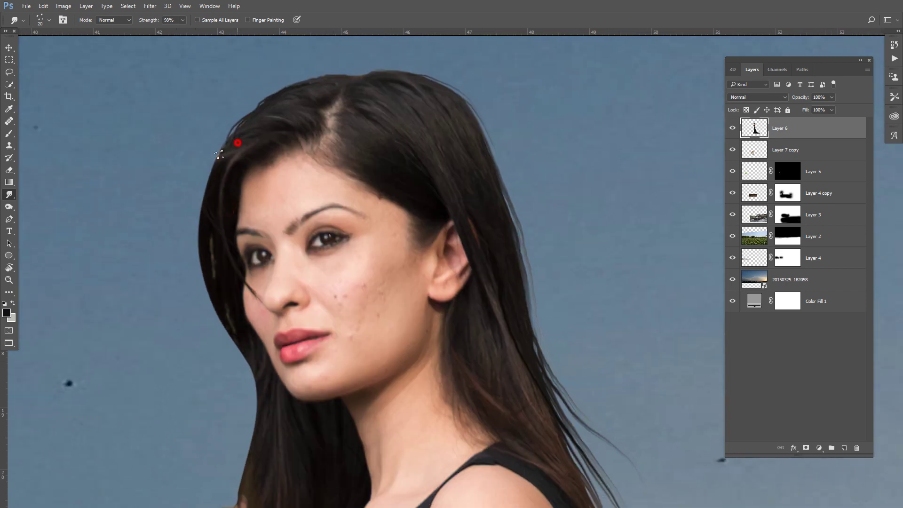
drag(236, 141, 228, 323)
mouse_move(227, 262)
mouse_down()
mouse_move(221, 208)
mouse_move(200, 250)
mouse_up()
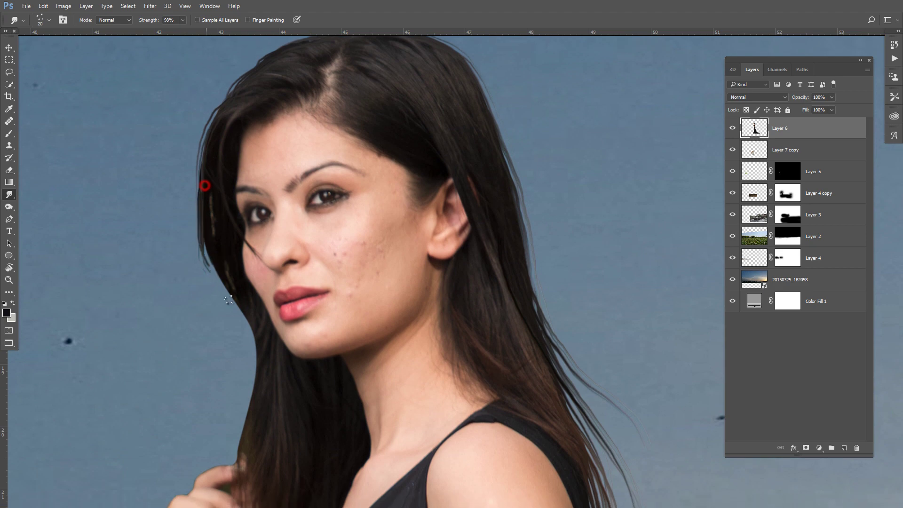
drag(221, 359, 222, 321)
key(ctrl+z)
drag(204, 187, 221, 251)
key(ctrl+z)
Extend and darken fine strands down the left hair edge beside the cheek.
mouse_move(205, 200)
mouse_down()
mouse_move(231, 289)
mouse_move(229, 277)
mouse_up()
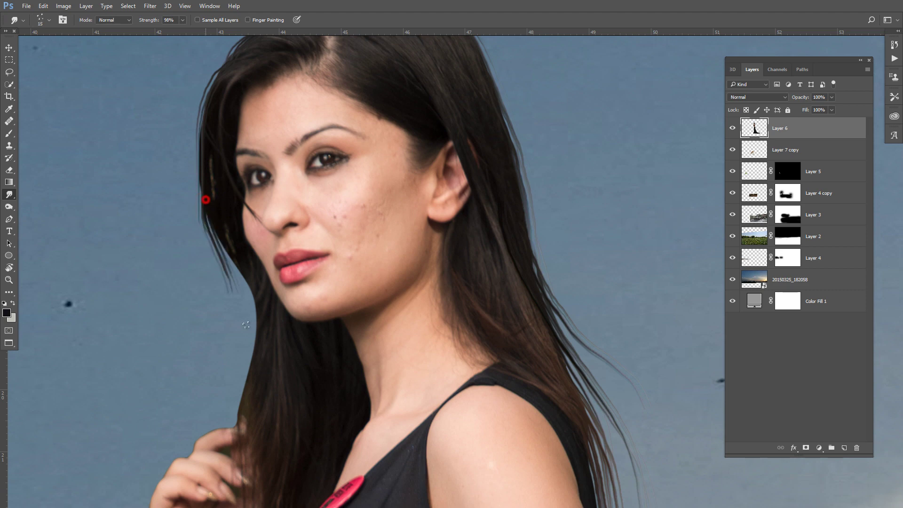
drag(221, 227, 254, 329)
drag(213, 218, 249, 376)
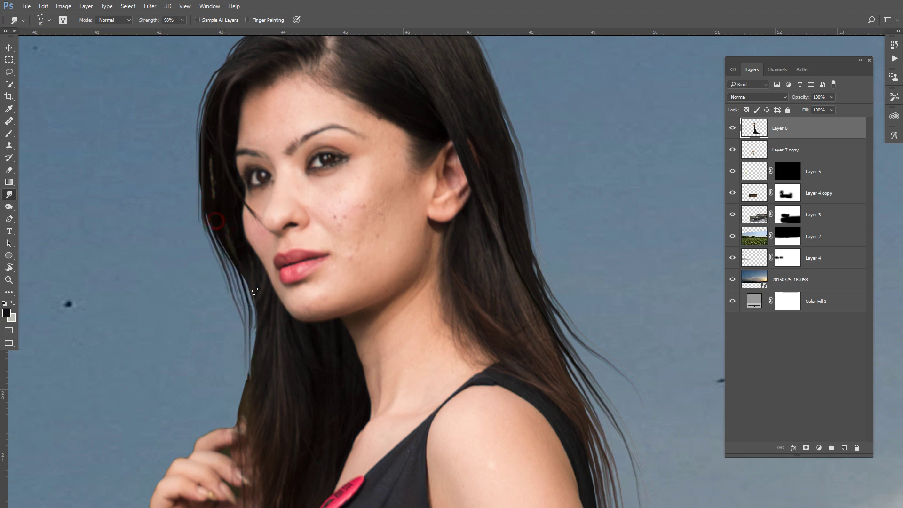
mouse_move(250, 333)
mouse_down()
mouse_move(267, 179)
mouse_move(252, 261)
mouse_up()
scroll(258, 298, down, 5)
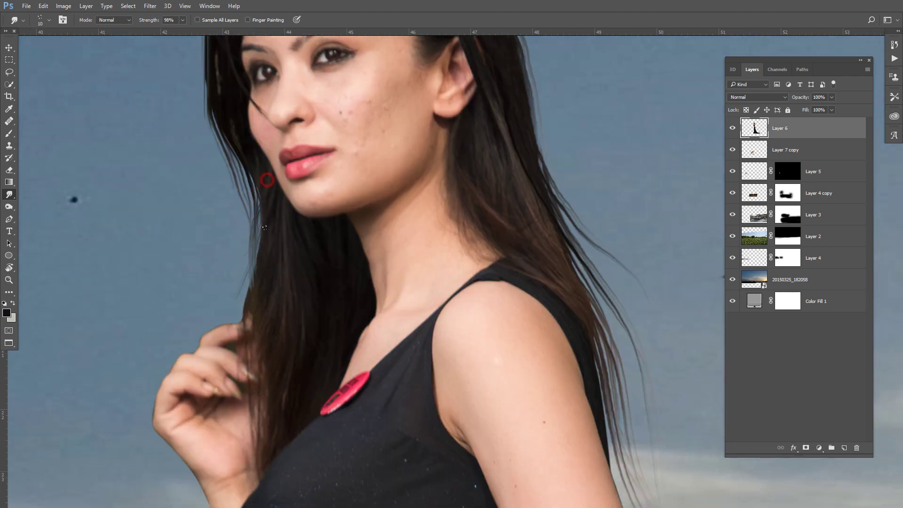
mouse_move(267, 186)
mouse_down()
mouse_move(246, 270)
mouse_move(272, 300)
mouse_move(245, 322)
mouse_up()
mouse_move(269, 235)
mouse_down()
mouse_move(249, 296)
mouse_move(248, 287)
mouse_move(257, 386)
mouse_up()
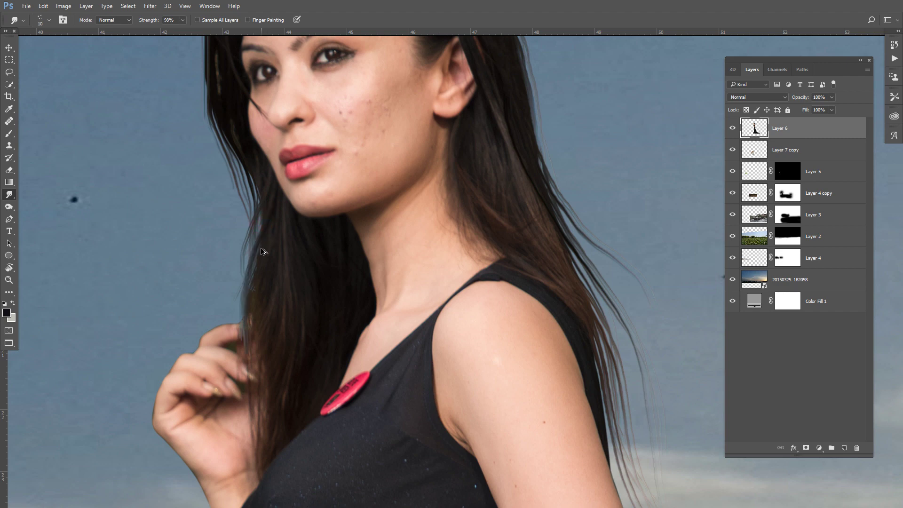
Redo the left hair strands and add wispy strands near the neck.
key(ctrl+z)
drag(268, 222, 249, 296)
drag(268, 248, 269, 440)
drag(263, 205, 275, 329)
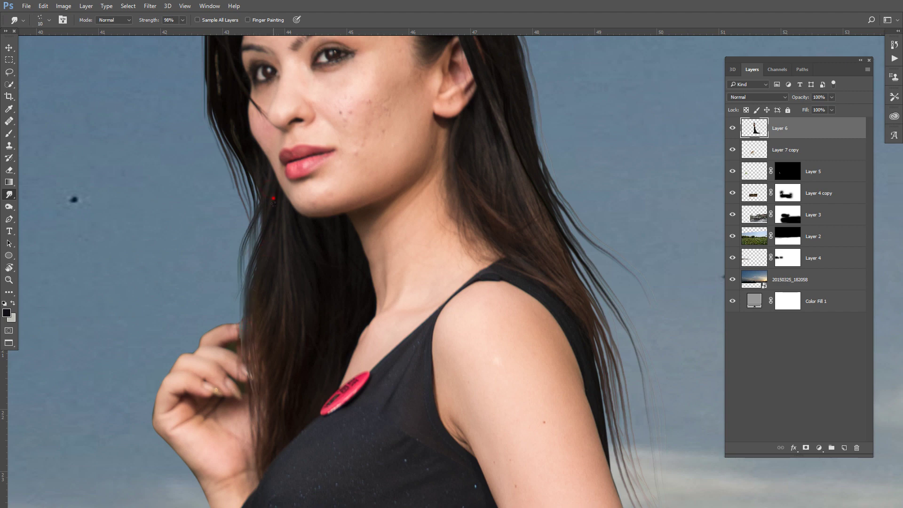
drag(273, 200, 333, 425)
key(ctrl+z)
scroll(263, 413, down, 5)
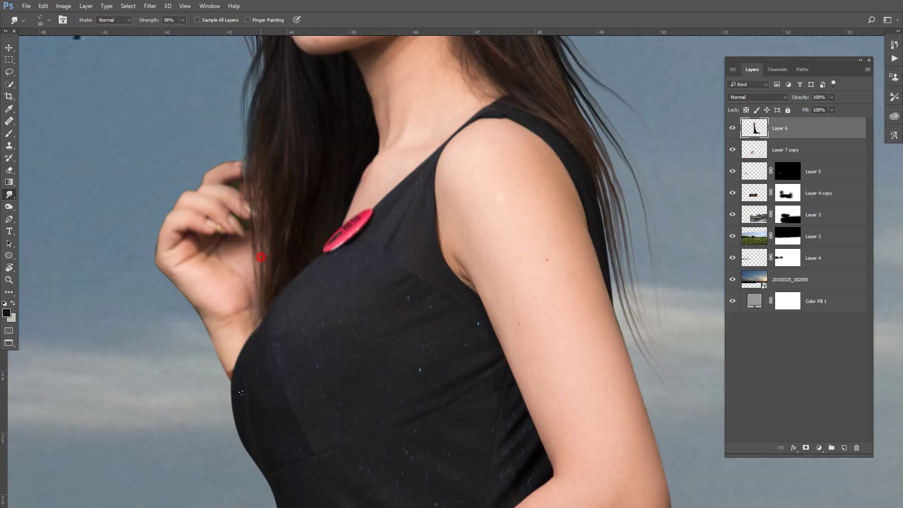
scroll(259, 332, down, 5)
scroll(245, 154, up, 4)
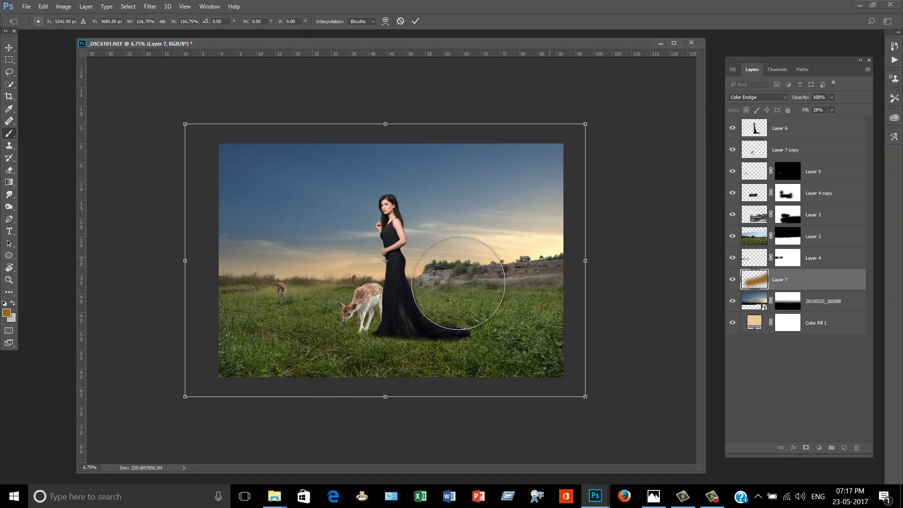
Commit the Layer 7 transform and switch to the Move tool.
key(Return)
key(ctrl+plus)
click(9, 48)
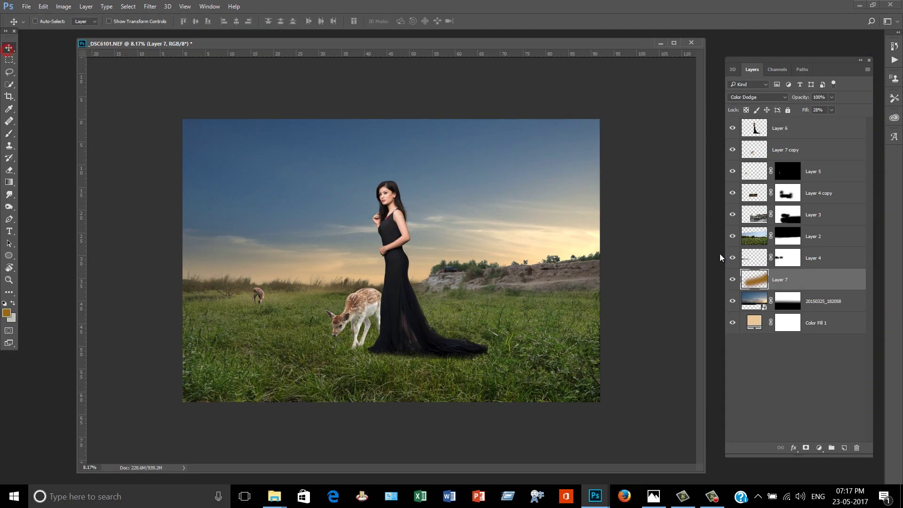
Add a Brightness/Contrast adjustment above the sky layer with brightness -36 and contrast 11.
click(834, 303)
click(819, 448)
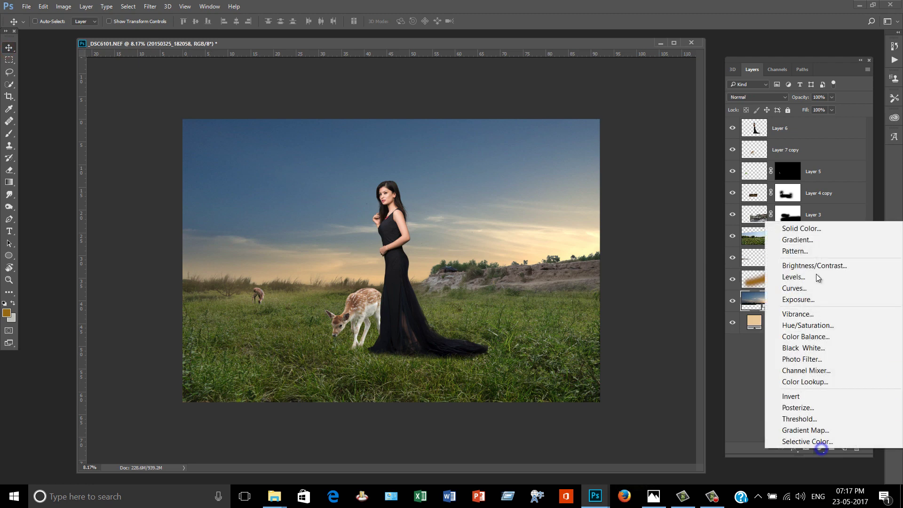
click(816, 264)
drag(448, 209, 610, 220)
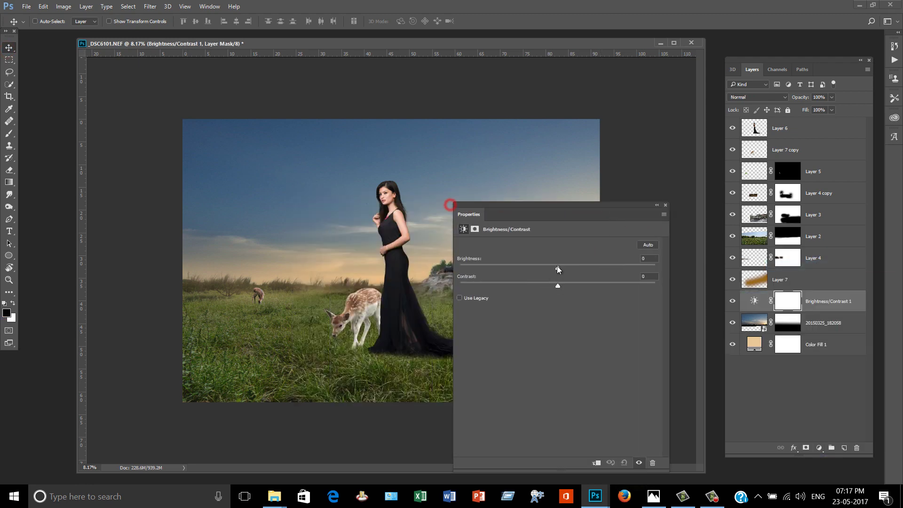
drag(556, 267, 538, 268)
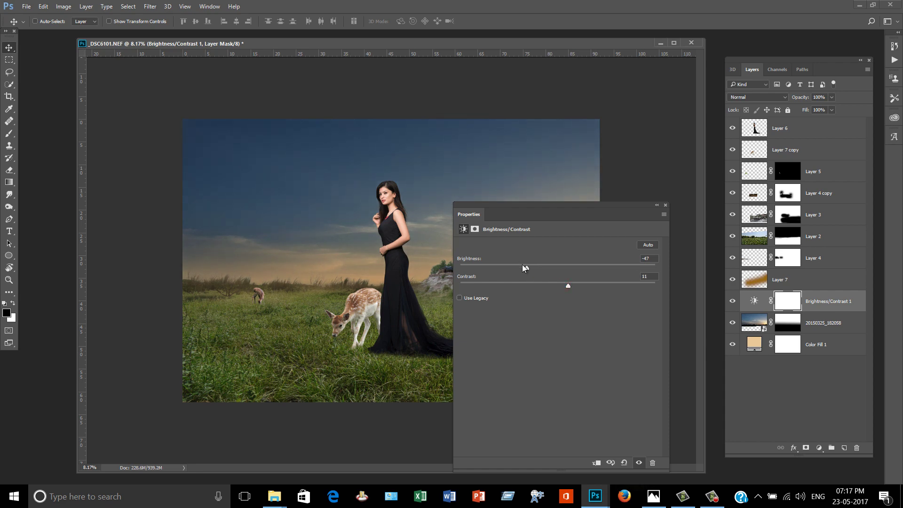
drag(523, 267, 533, 268)
click(656, 206)
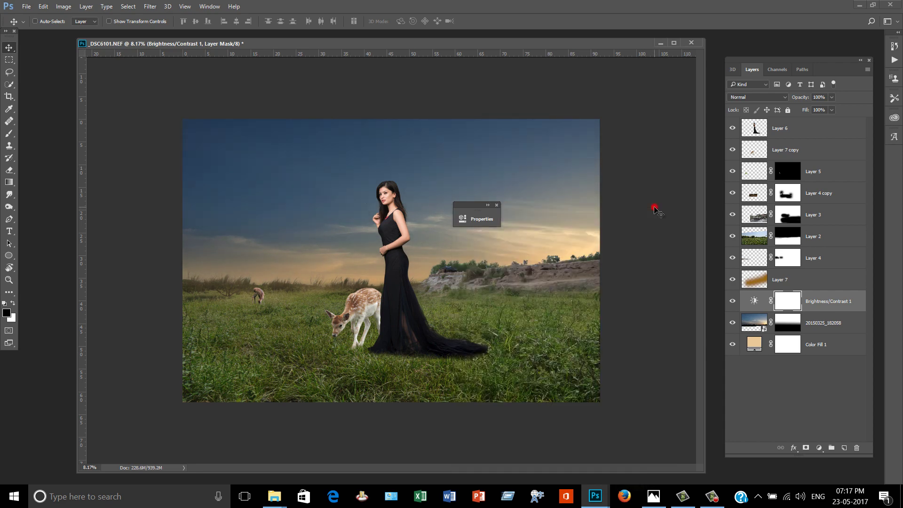
click(497, 205)
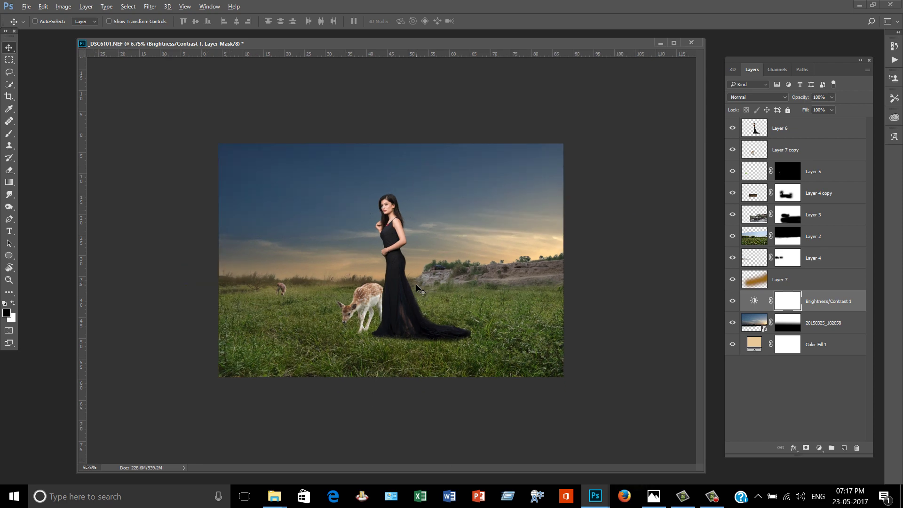
click(826, 237)
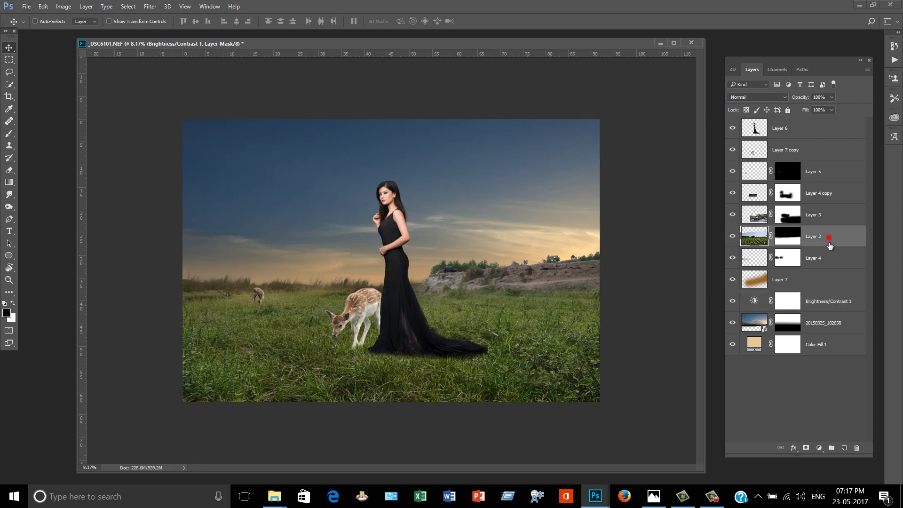
click(819, 447)
Add a Selective Color adjustment that reduces cyan and adds black in the Yellows.
click(807, 438)
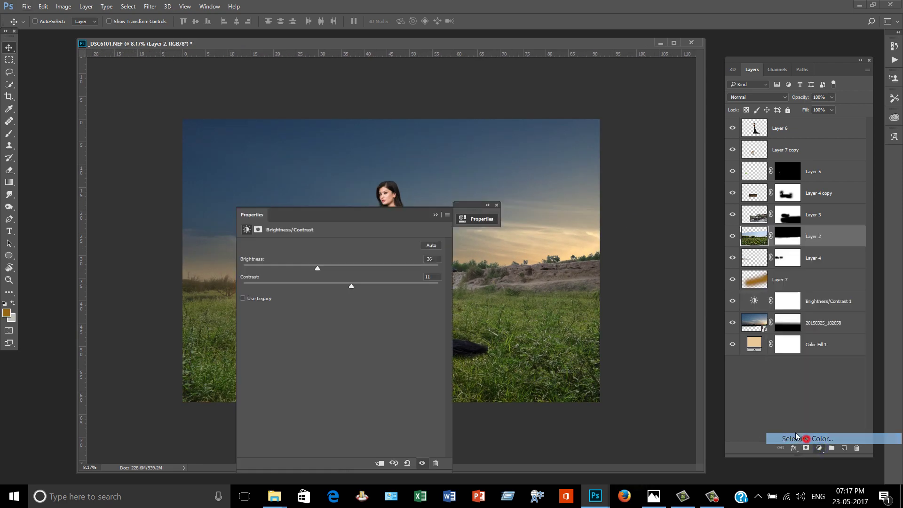
drag(399, 212, 650, 210)
drag(594, 268, 559, 268)
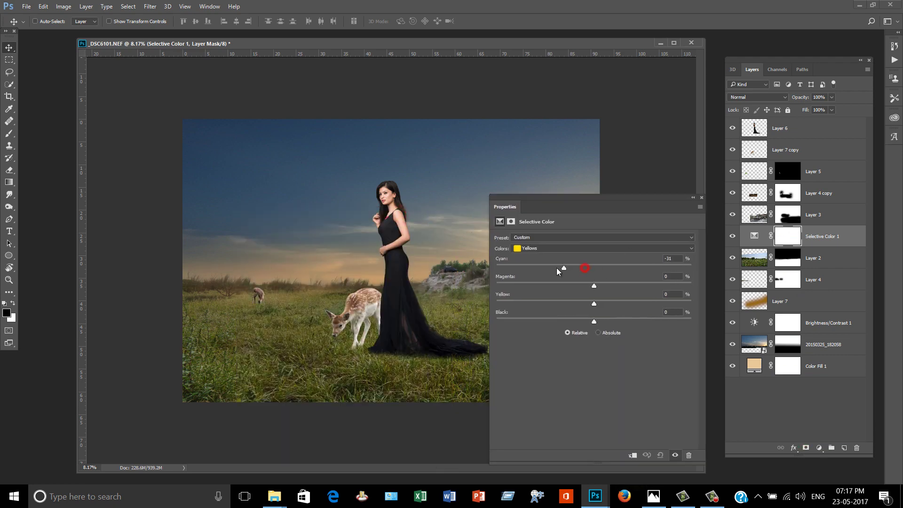
drag(594, 322, 616, 321)
click(601, 303)
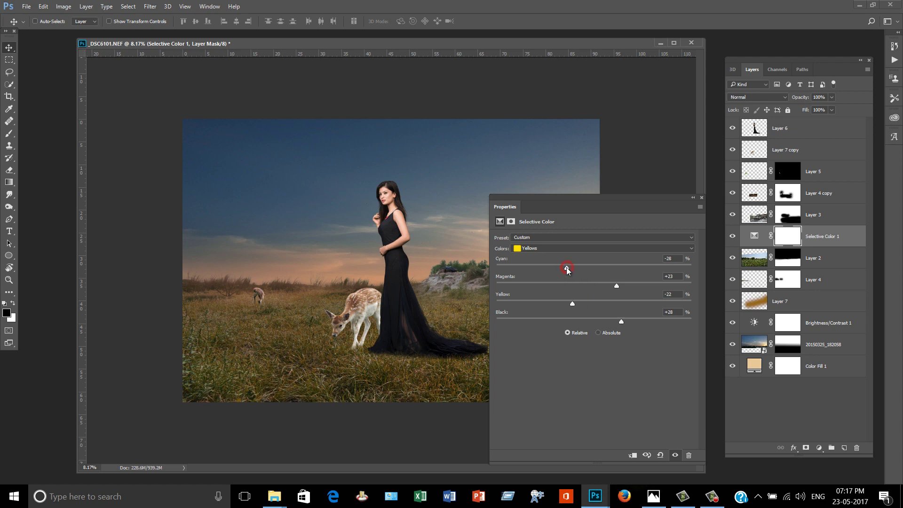
Set Greens to cyan −31, magenta +26, yellow −13, black −24 and clip it to Layer 2.
click(611, 248)
click(572, 270)
drag(580, 267, 564, 286)
click(563, 268)
mouse_move(615, 323)
mouse_down()
mouse_move(571, 322)
mouse_move(569, 309)
mouse_up()
click(692, 197)
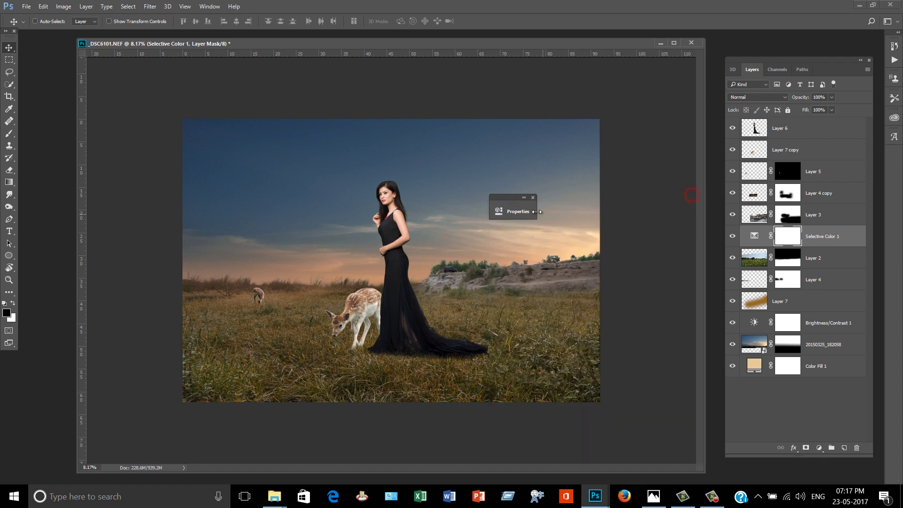
click(533, 197)
alt+click(823, 246)
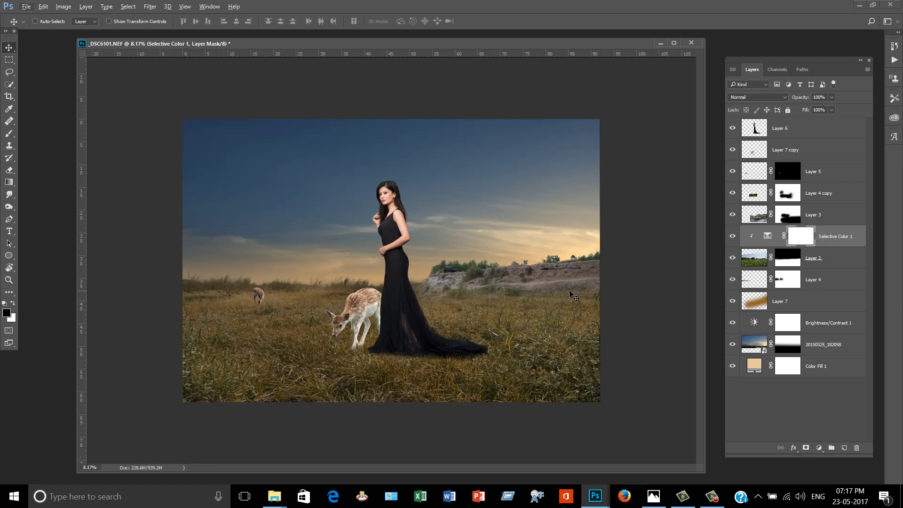
Select grass Layer 3 and give it a clipped Brightness/Contrast adjustment at brightness -41, contrast 15.
right_click(577, 279)
click(597, 286)
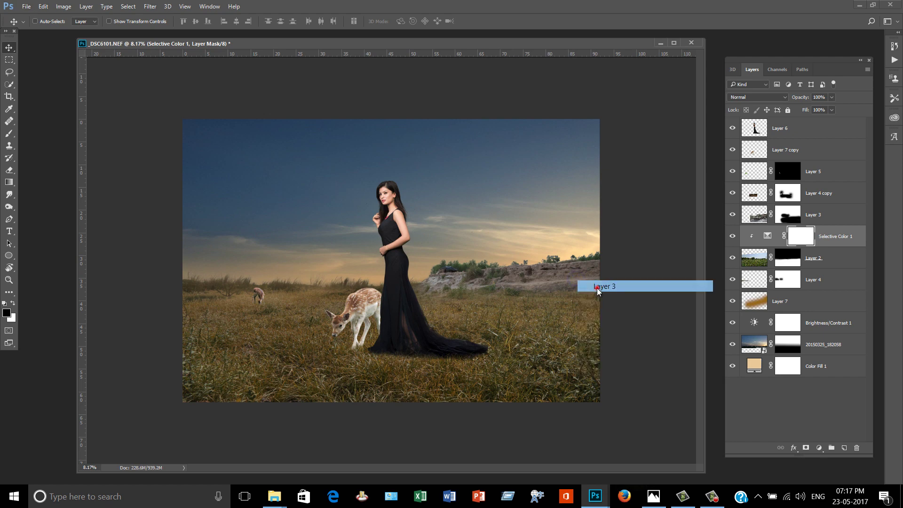
click(819, 448)
click(795, 242)
drag(377, 258, 361, 260)
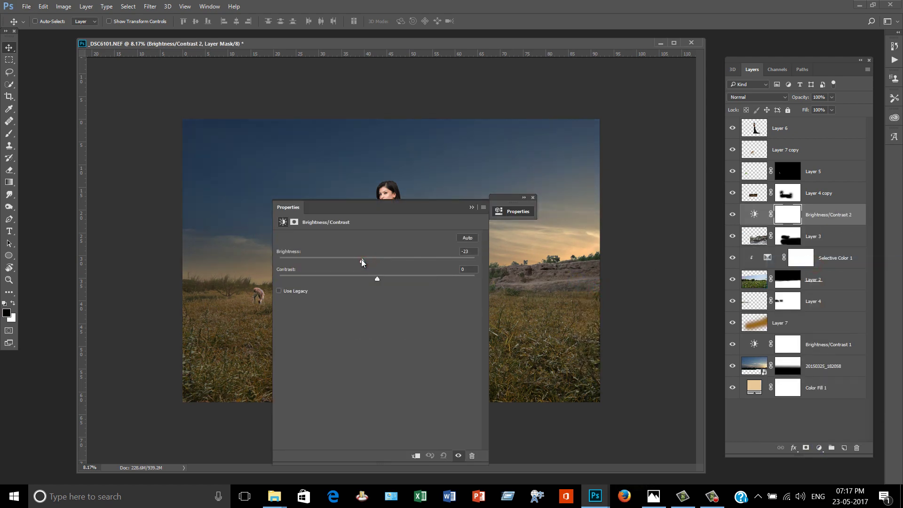
alt+click(816, 226)
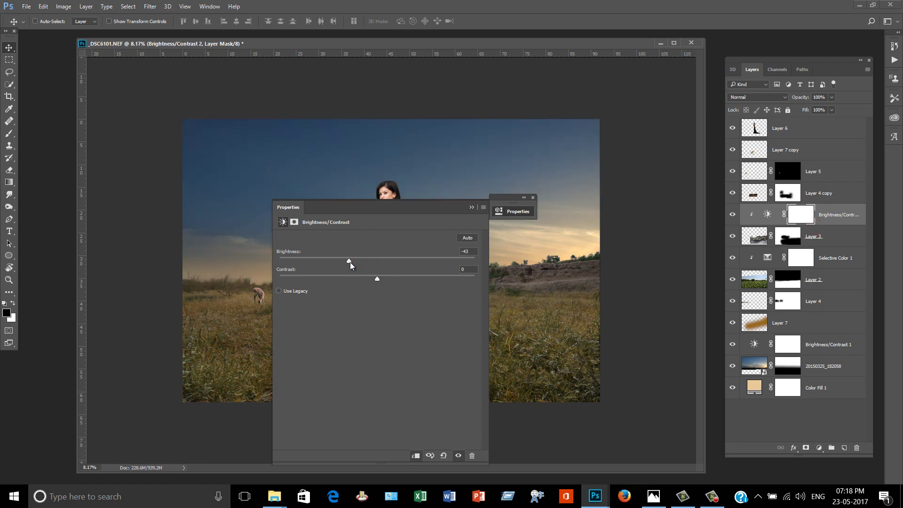
drag(414, 206, 304, 212)
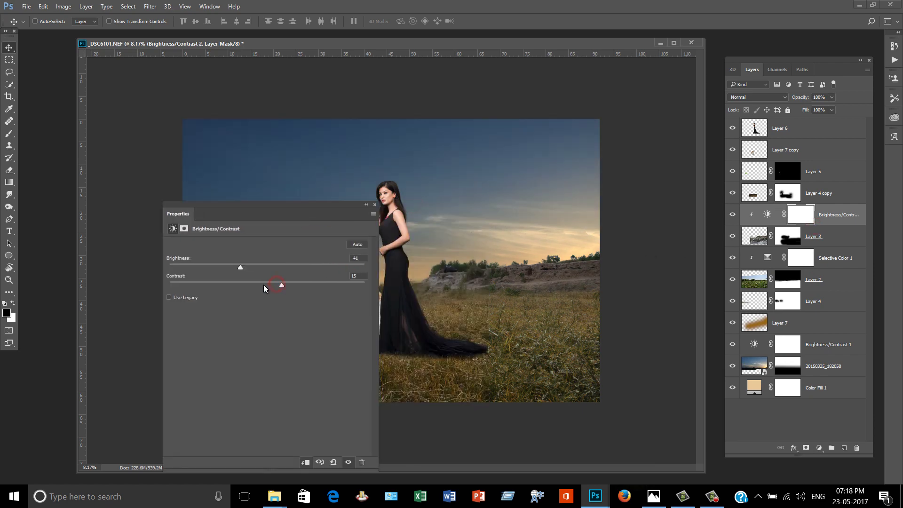
drag(240, 285, 228, 292)
click(366, 204)
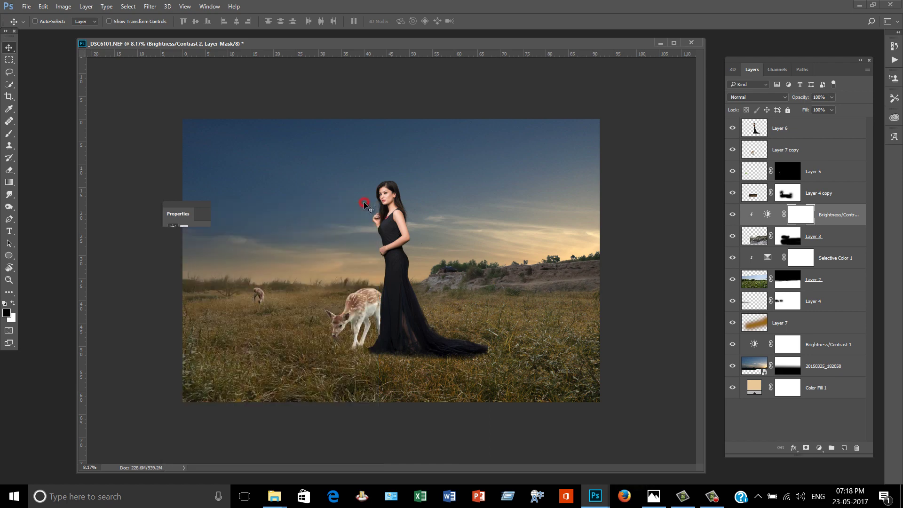
click(846, 234)
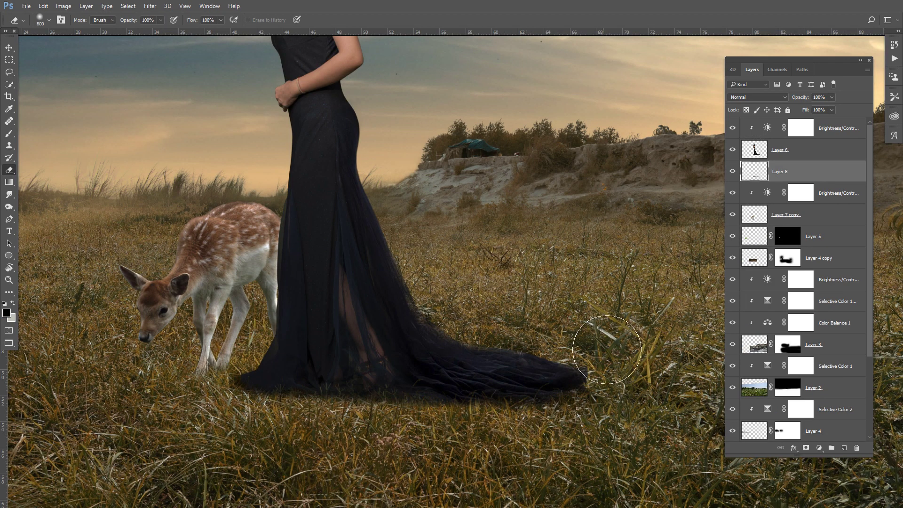
Paint a soft dark shadow on Layer 8 from the dress hem toward the deer.
key(bracketleft)
key(bracketleft)
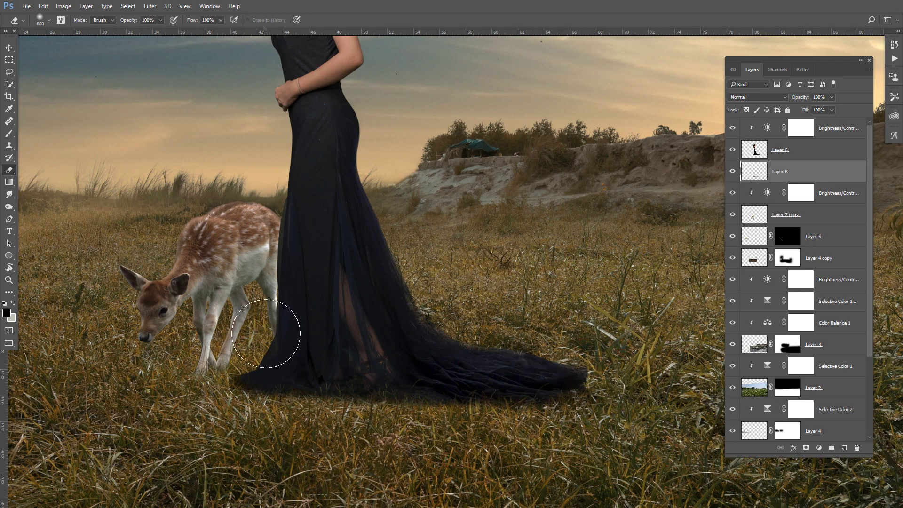
key(b)
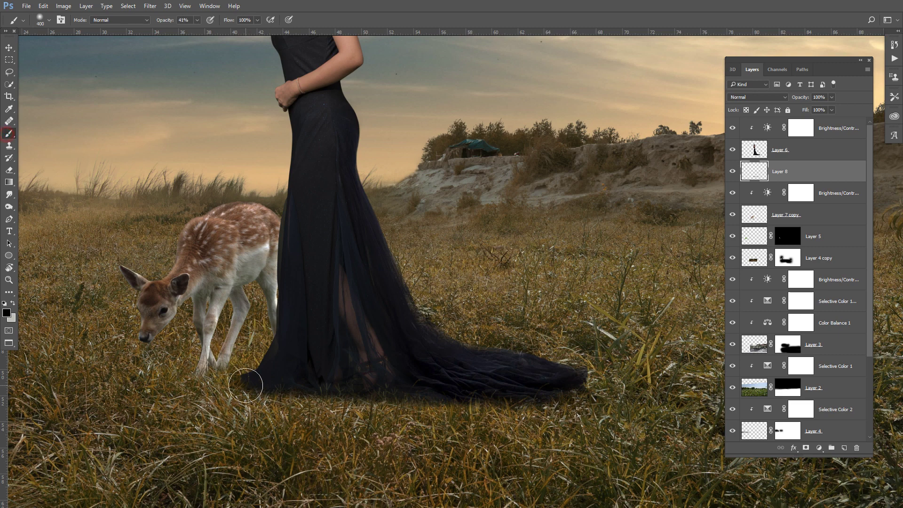
key(bracketright)
drag(255, 384, 161, 387)
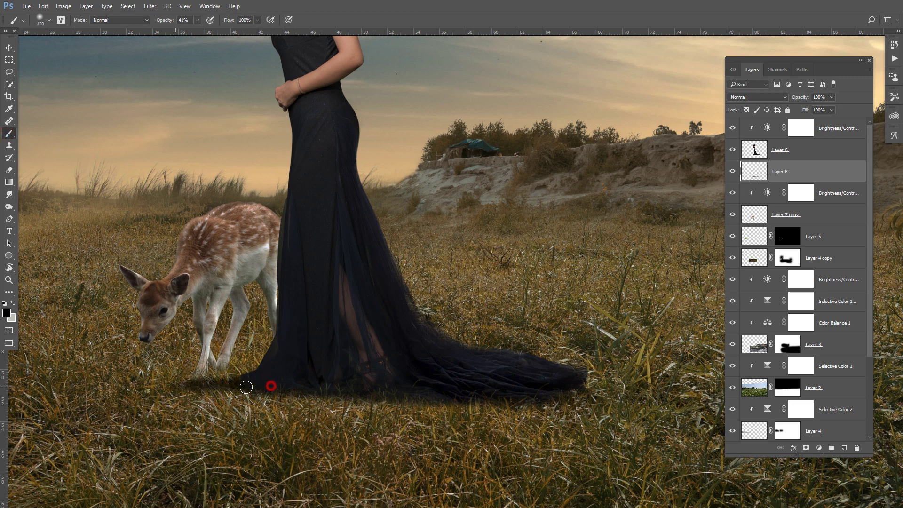
click(228, 388)
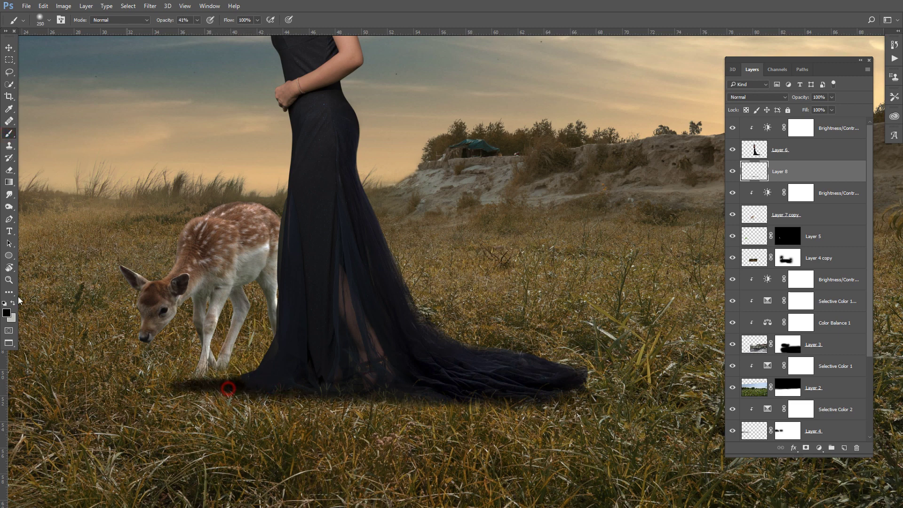
Erase the shadow around the deer's legs and add an empty Layer 9.
click(9, 170)
drag(169, 339, 194, 342)
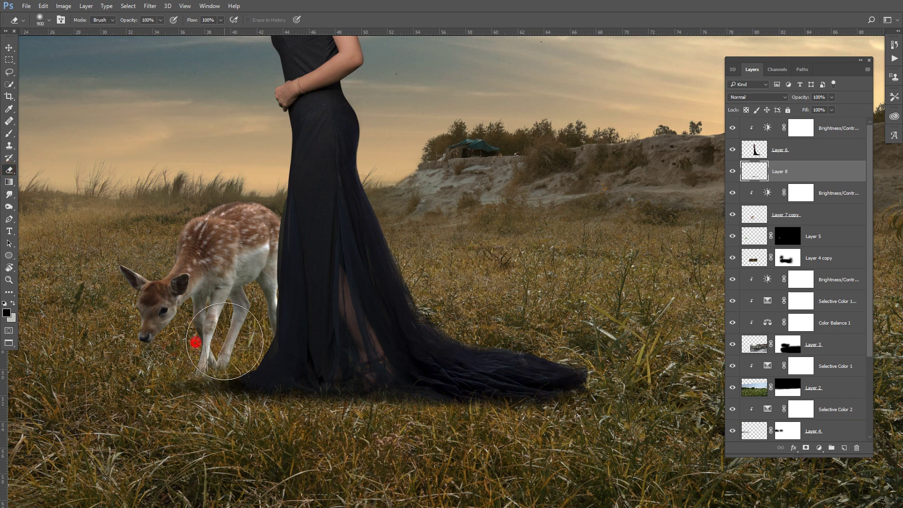
click(225, 340)
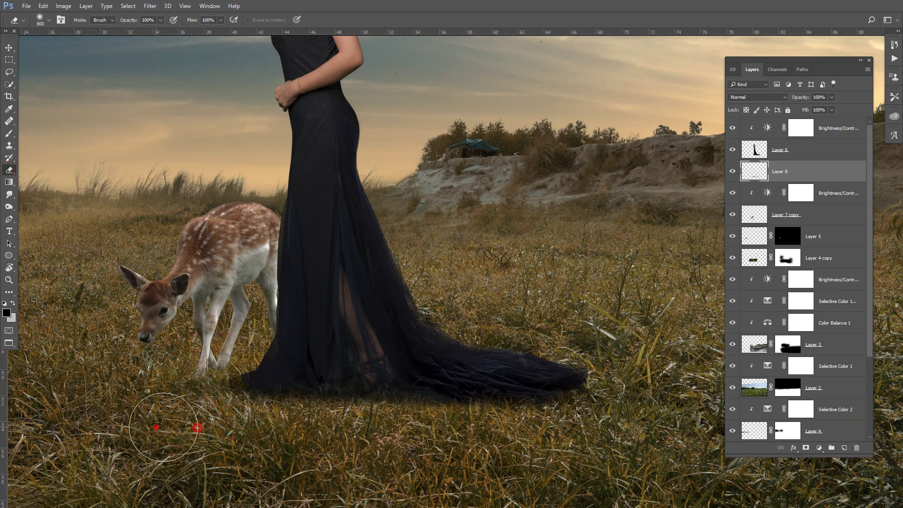
key(bracketleft)
key(bracketleft)
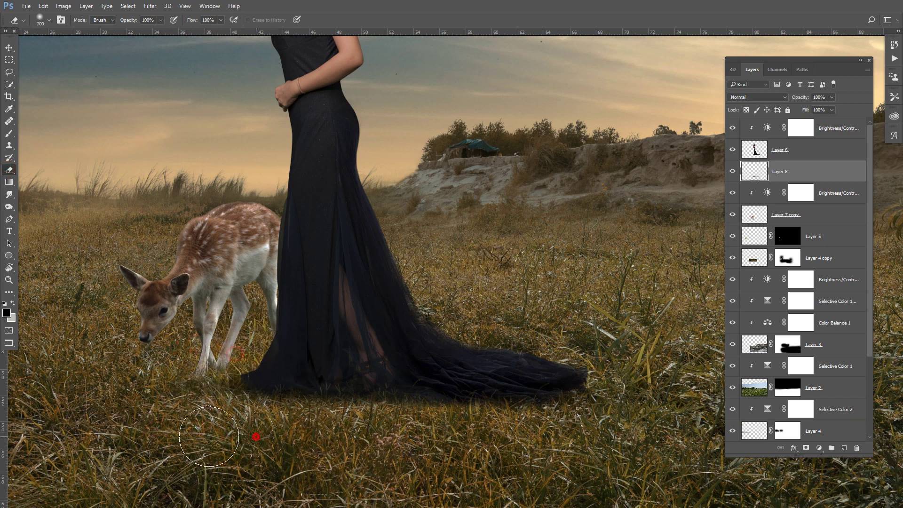
click(258, 452)
key(bracketright)
key(bracketright)
key(bracketright)
click(16, 134)
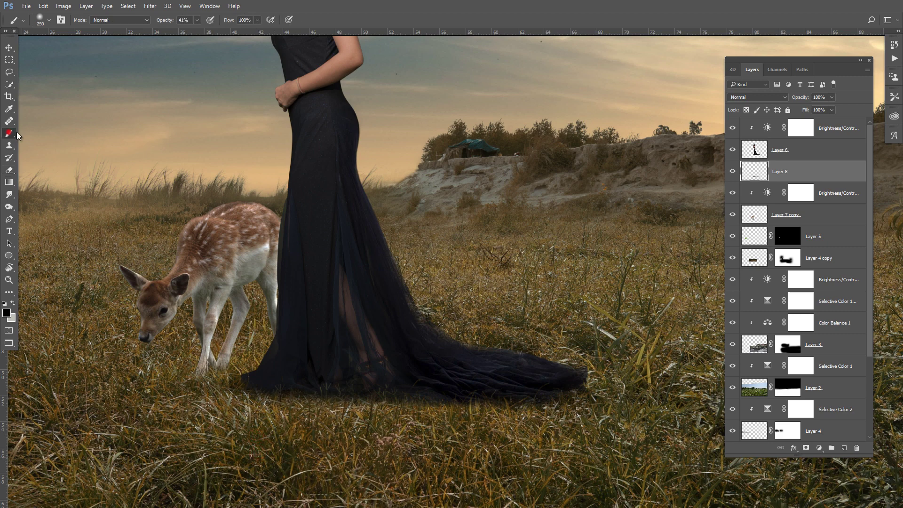
click(843, 448)
At 19% brush opacity, paint faint shadows on Layer 9 along the hem and around the hooves.
key(bracketright)
key(bracketright)
key(bracketright)
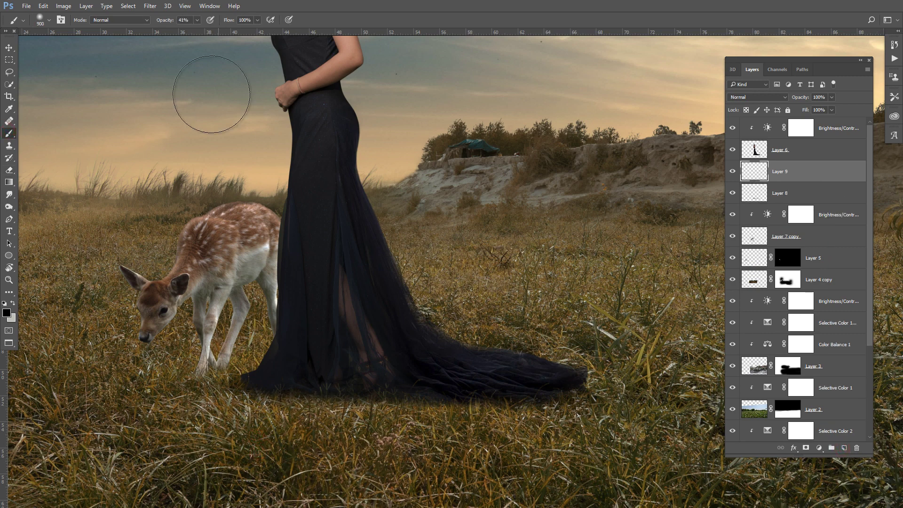
drag(198, 20, 188, 28)
key(bracketright)
click(264, 424)
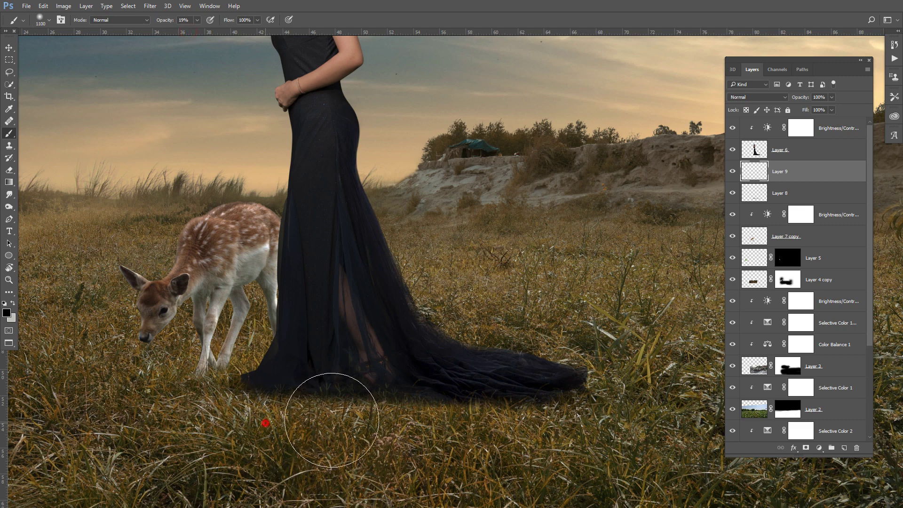
key(bracketleft)
key(bracketleft)
drag(287, 408, 576, 407)
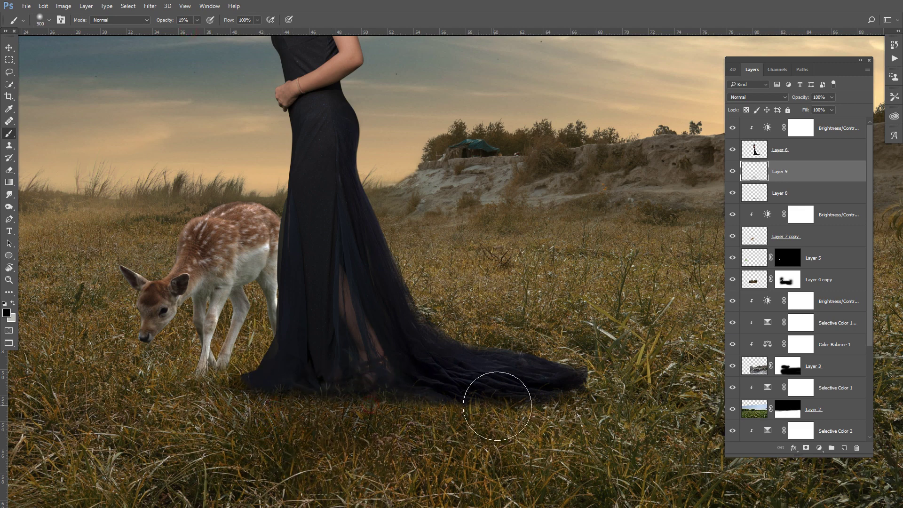
key(bracketright)
drag(237, 413, 160, 423)
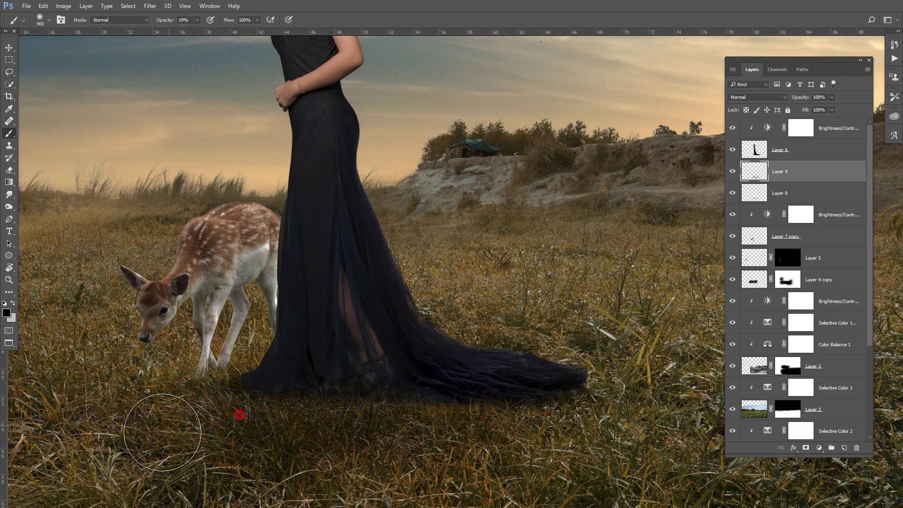
key(bracketright)
key(bracketright)
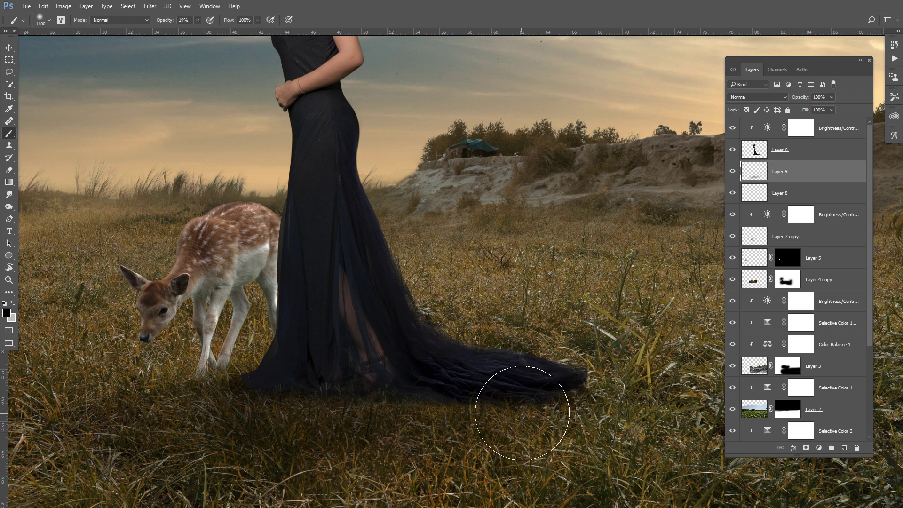
Erase excess shadow between the deer and dress and along the bottom grass.
key(e)
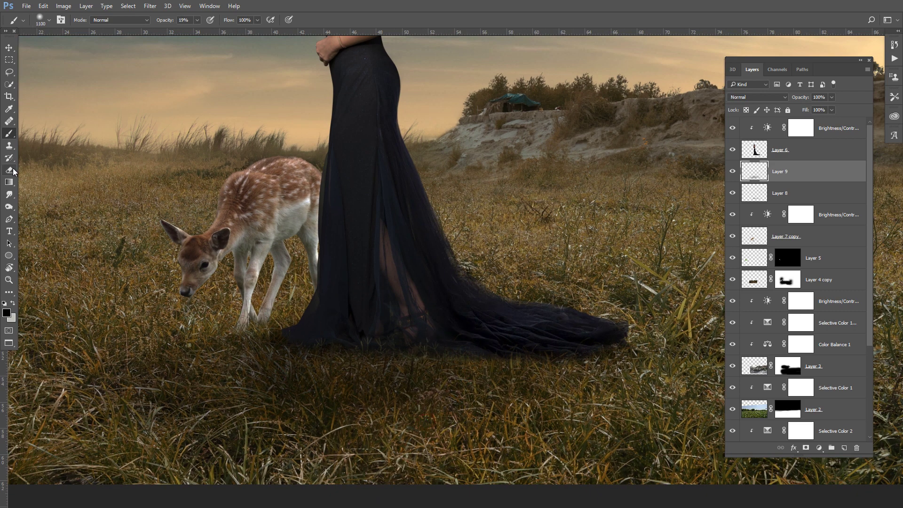
key(bracketleft)
drag(282, 303, 295, 302)
key(bracketleft)
key(bracketleft)
key(bracketleft)
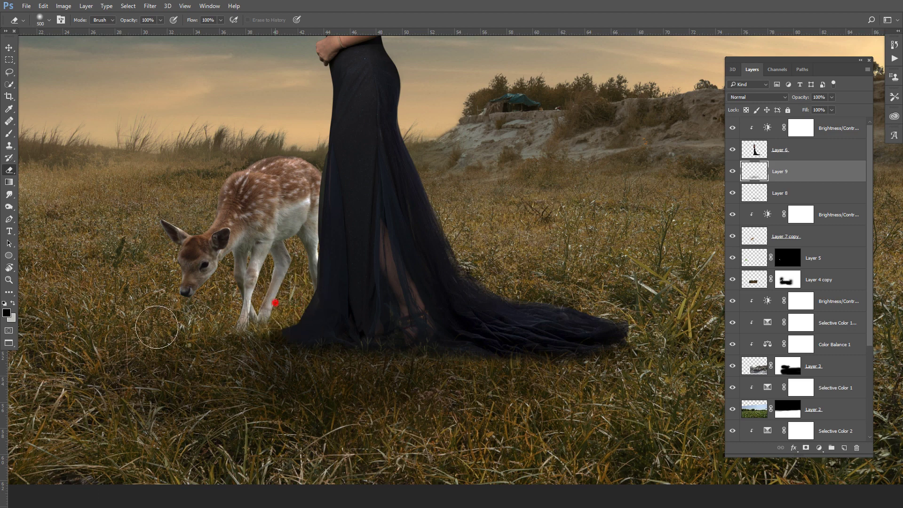
key(bracketright)
key(bracketright)
key(bracketright)
key(bracketright)
key(bracketright)
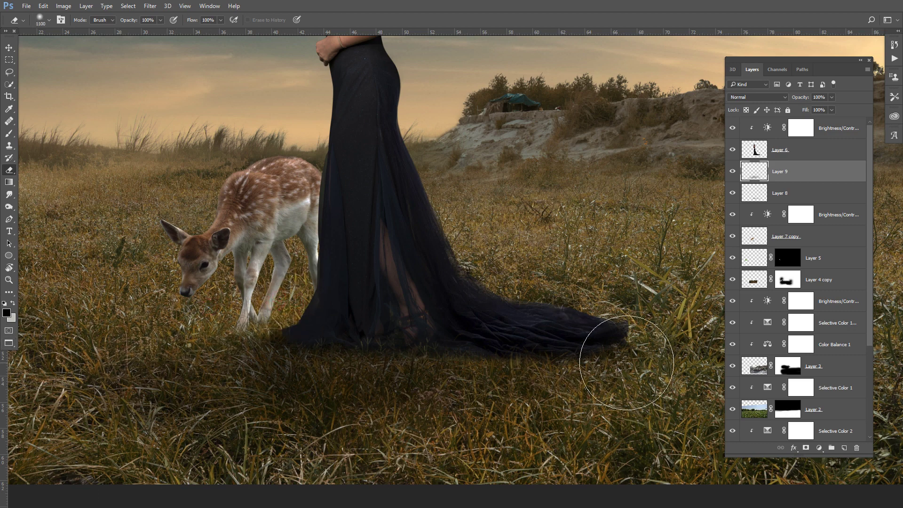
key(bracketright)
key(bracketright)
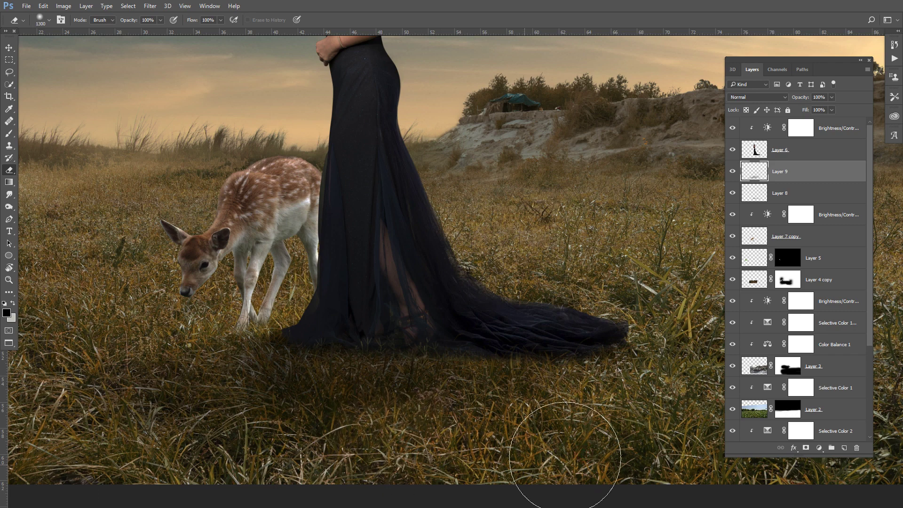
drag(565, 454, 116, 451)
key(bracketright)
key(bracketright)
key(bracketright)
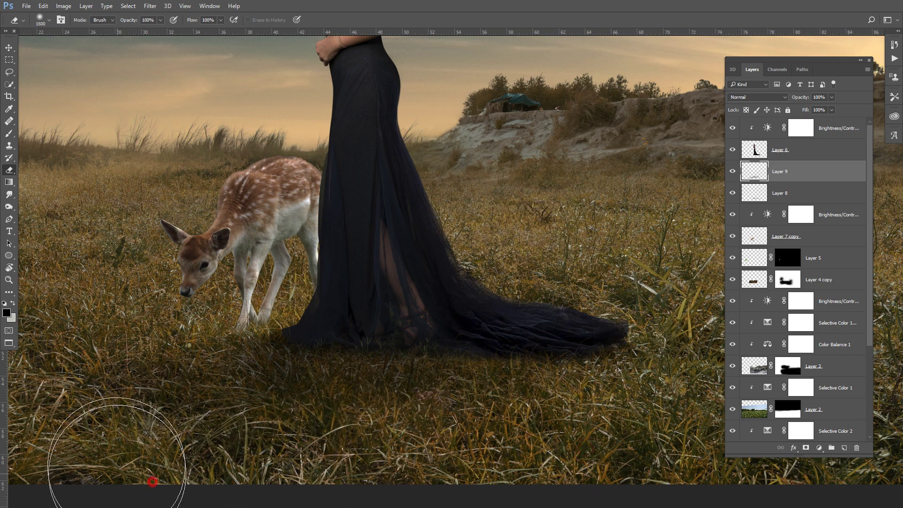
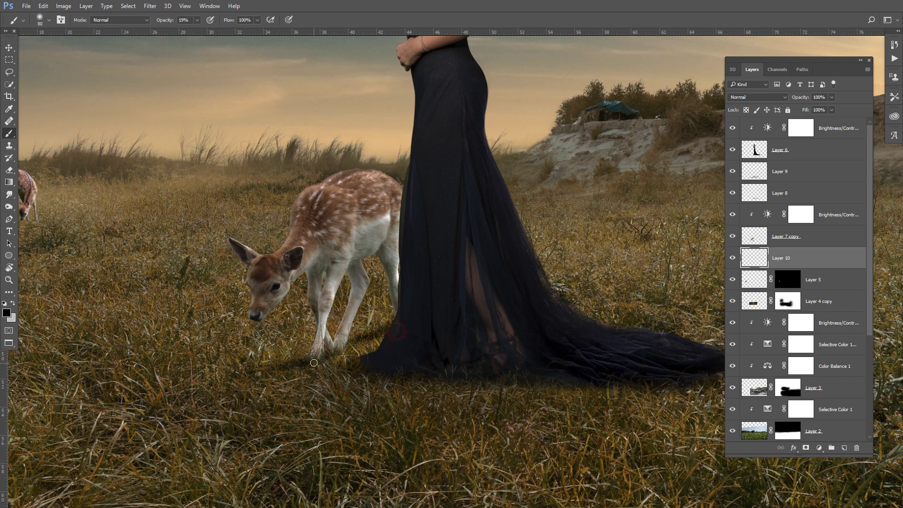
Paint soft shadow under the deer's hooves and from the dress hem, erasing overspill between the legs.
mouse_move(301, 362)
mouse_down()
mouse_move(187, 389)
mouse_move(305, 362)
mouse_up()
click(9, 170)
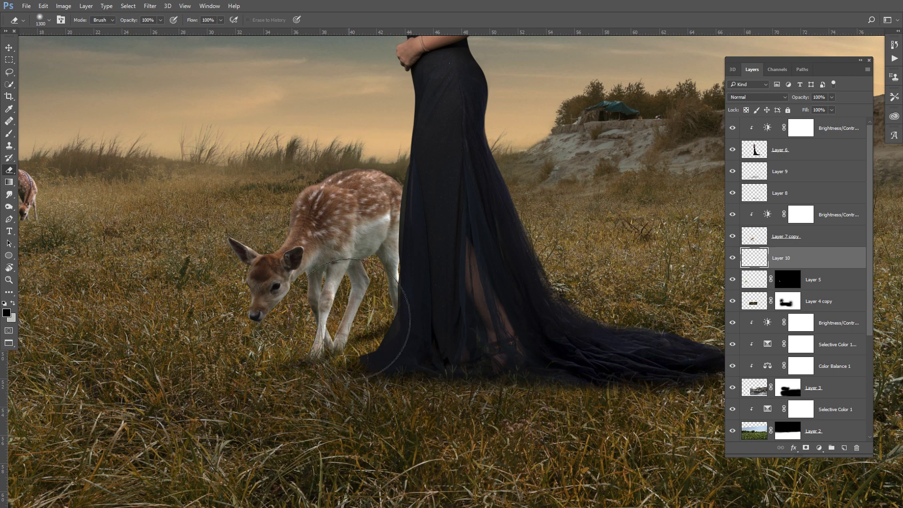
key([)
key([)
key([)
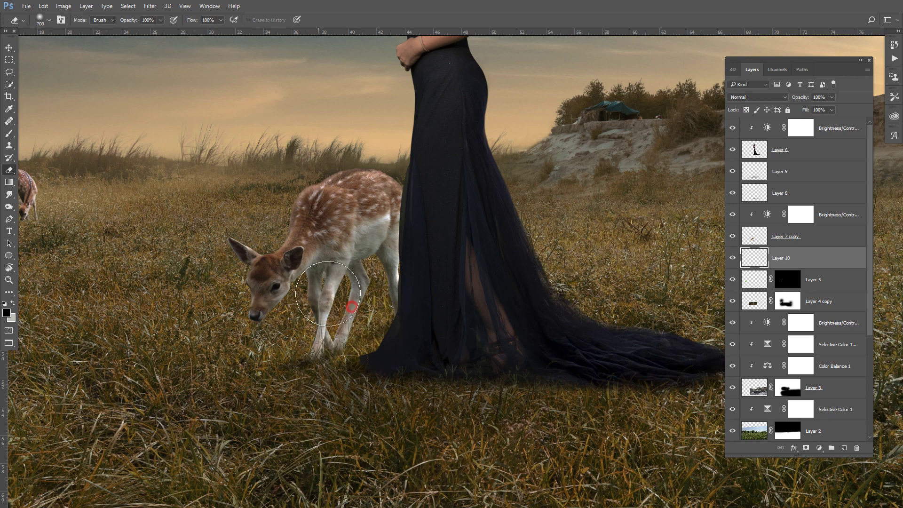
drag(328, 293, 360, 296)
key(b)
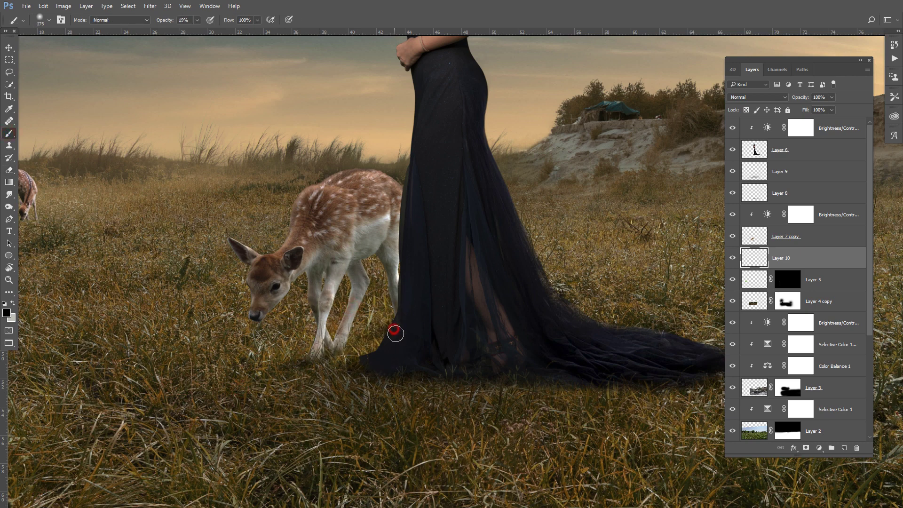
key(bracketleft)
drag(394, 339, 345, 359)
key(bracketright)
key(bracketright)
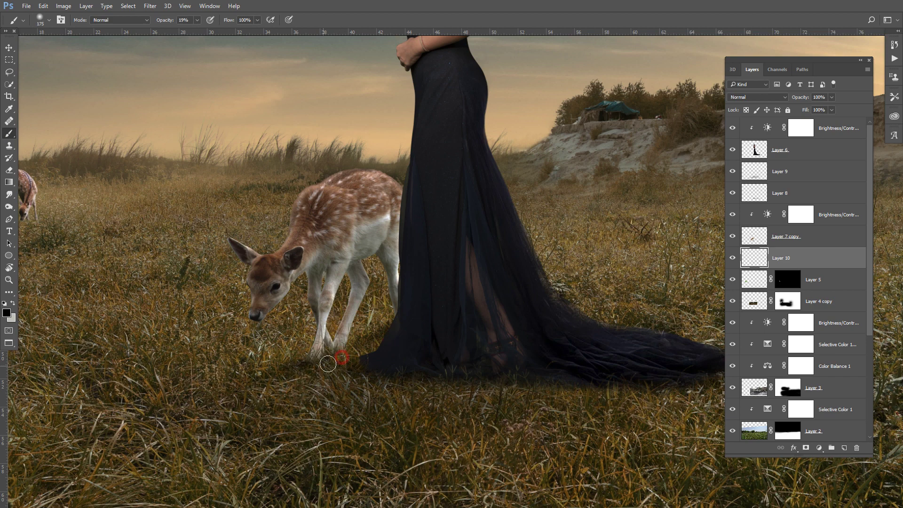
click(329, 363)
Erase stray shading from the grass and the deer's leg, then add empty Layer 11.
click(10, 170)
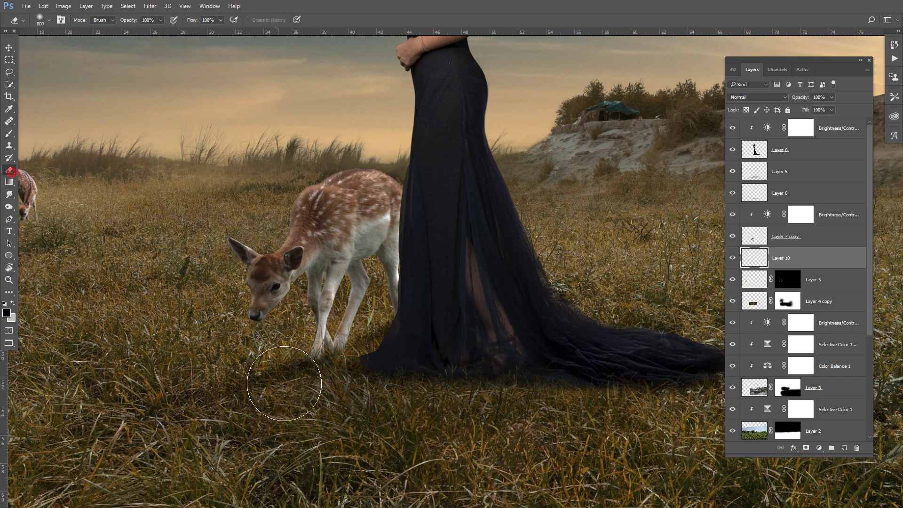
click(296, 383)
click(210, 432)
click(253, 413)
click(237, 422)
click(132, 447)
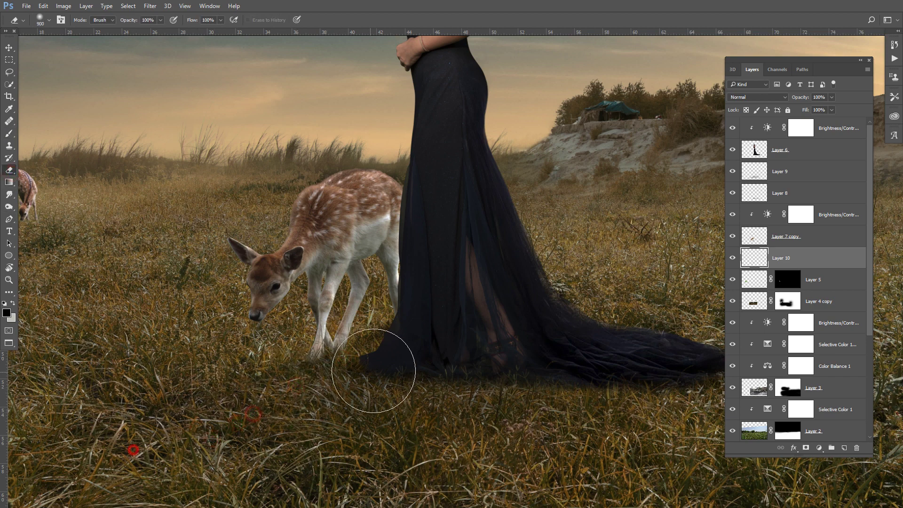
key(bracketleft)
key(bracketleft)
key(bracketleft)
click(352, 312)
click(844, 447)
click(9, 134)
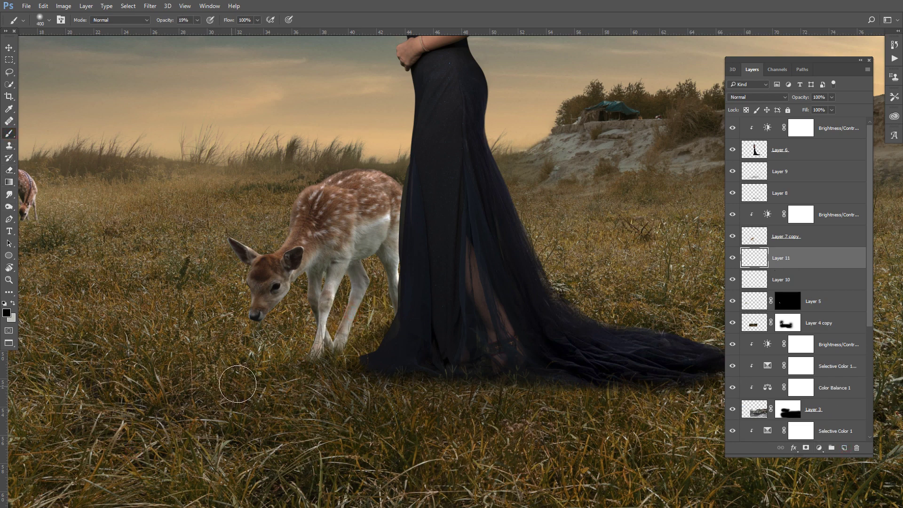
Paint dark shadow on the grass left of the deer's head and erase the excess.
drag(256, 376, 160, 404)
drag(227, 391, 80, 423)
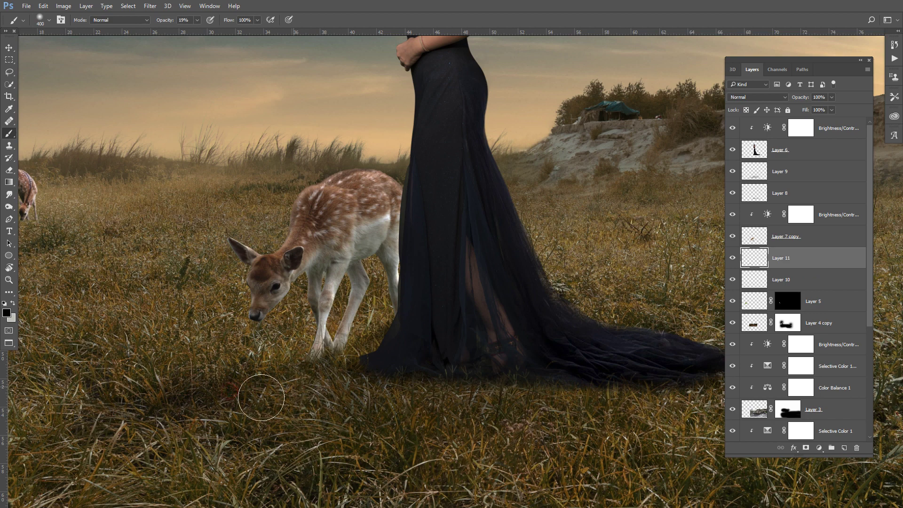
key(bracketright)
click(9, 170)
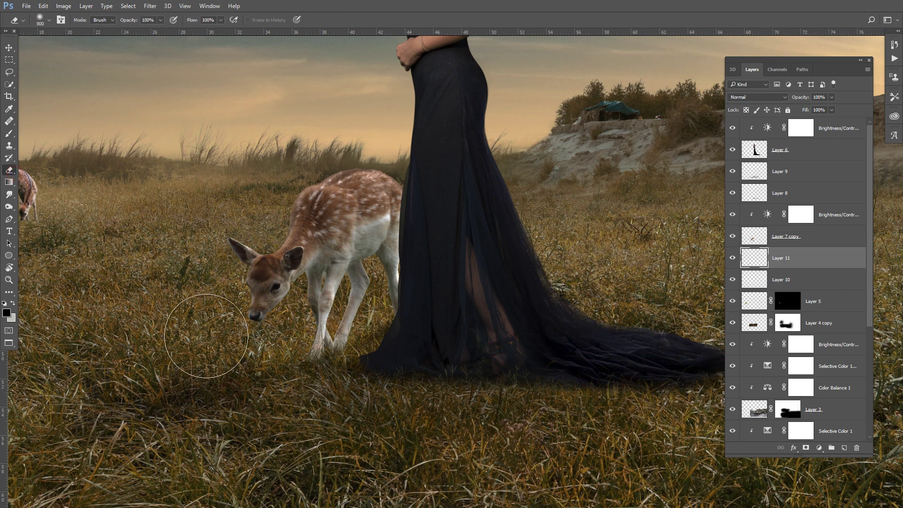
click(220, 336)
key(bracketright)
drag(161, 355, 125, 358)
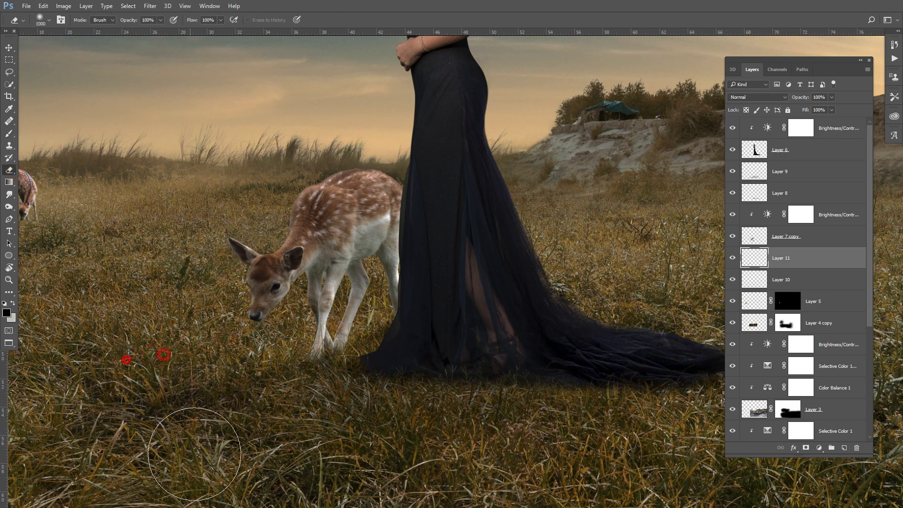
drag(229, 465, 186, 473)
key(b)
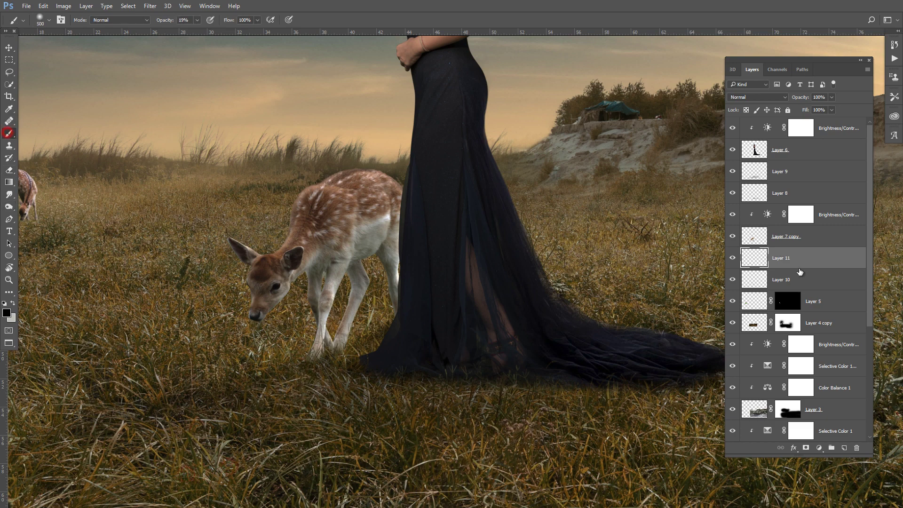
Select Layer 10 and switch to a smaller eraser to clean up shadow there.
click(794, 278)
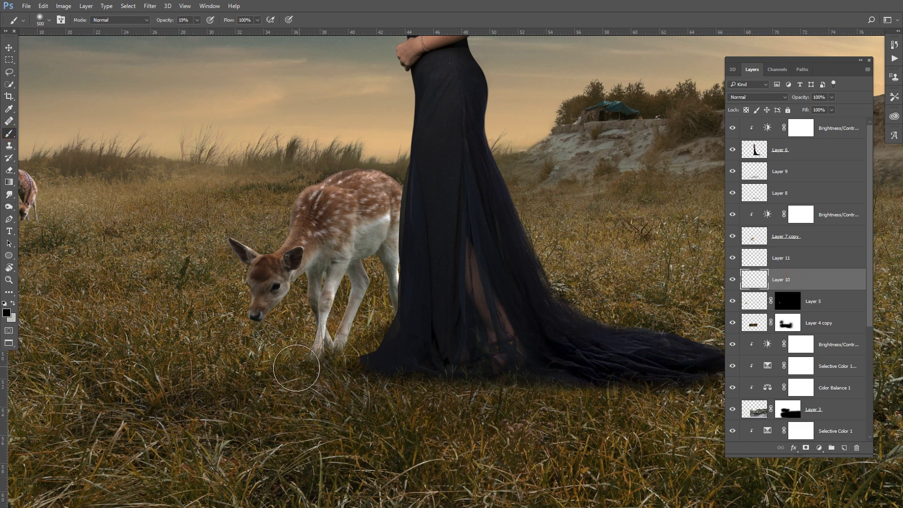
key(bracketleft)
click(9, 170)
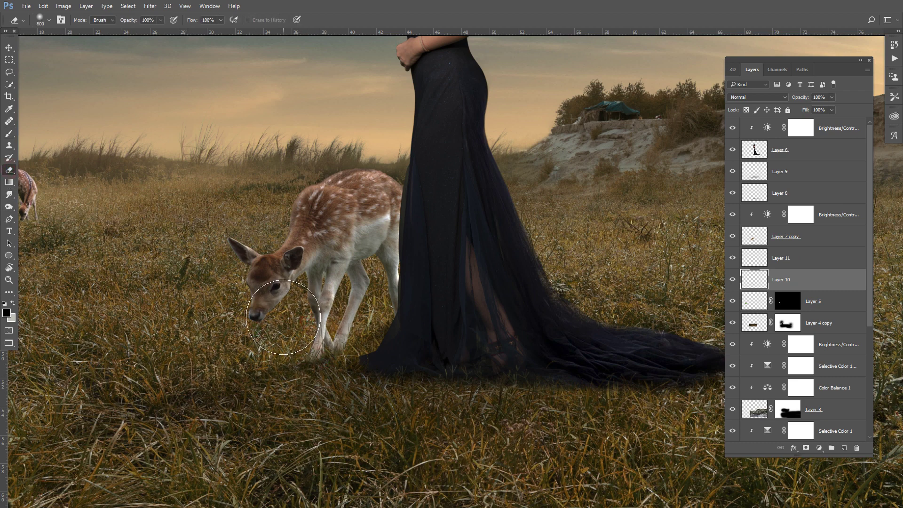
scroll(344, 336, down, 3)
scroll(345, 337, down, 2)
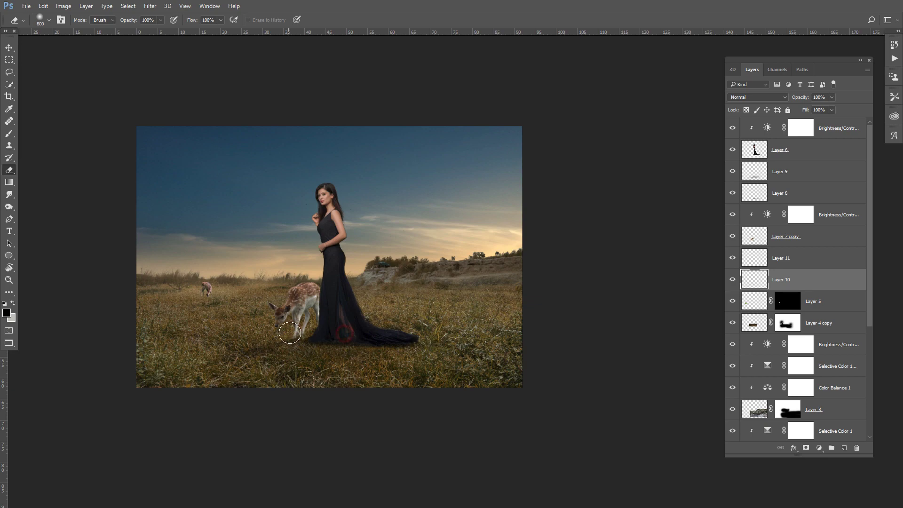
scroll(351, 337, up, 1)
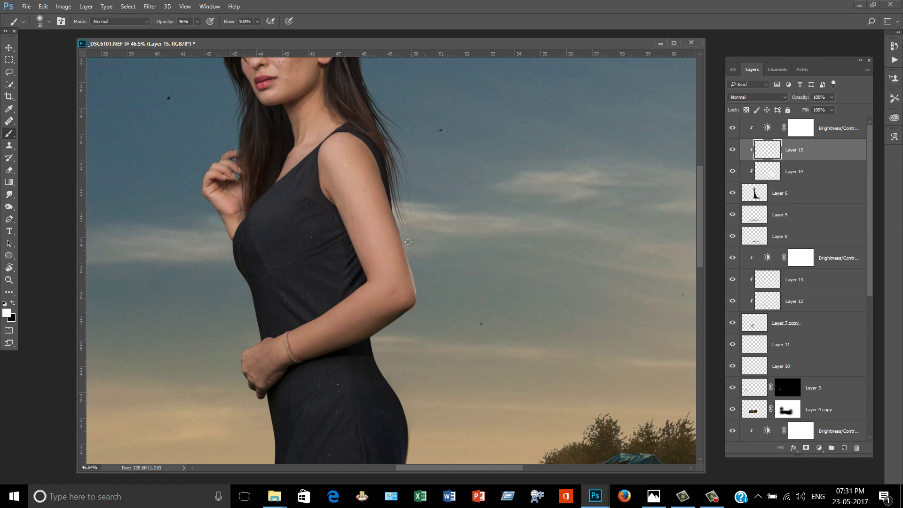
Paint a rim light along the arm's back edge, then erase and soften it toward the elbow.
key(bracketleft)
mouse_move(408, 242)
mouse_down()
mouse_move(397, 220)
mouse_move(413, 298)
mouse_move(385, 187)
mouse_up()
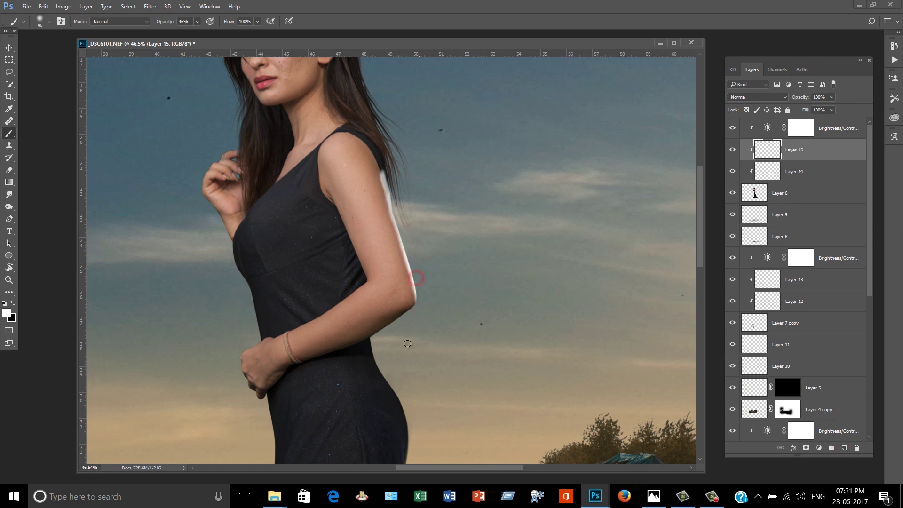
scroll(410, 242, up, 2)
key(e)
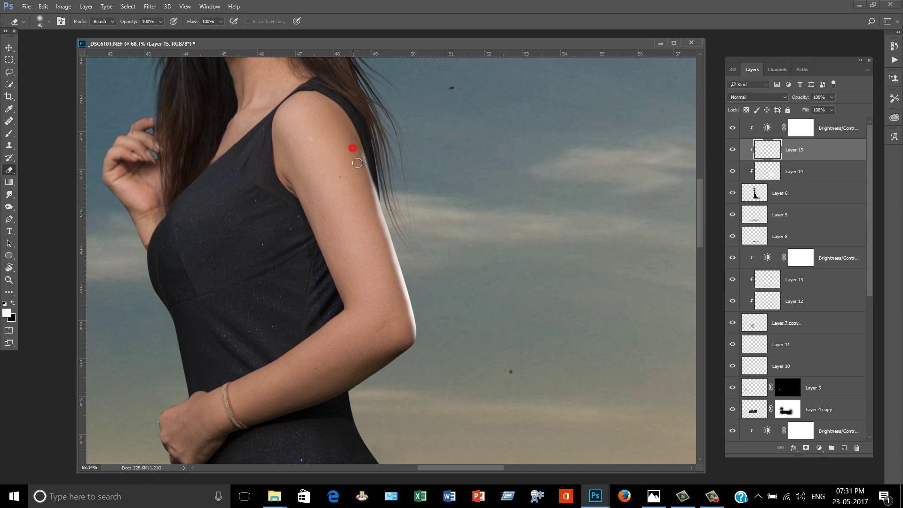
key(bracketright)
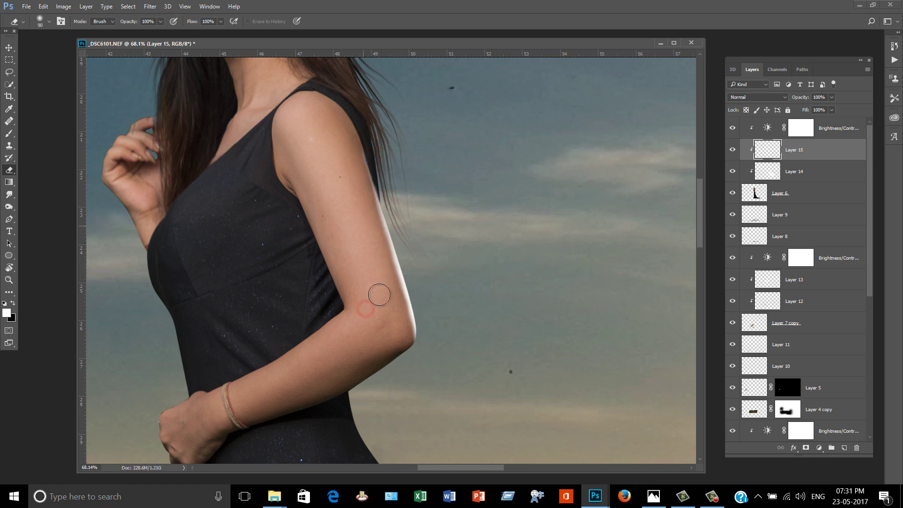
drag(372, 292, 357, 165)
drag(390, 209, 403, 343)
key(bracketright)
key(bracketright)
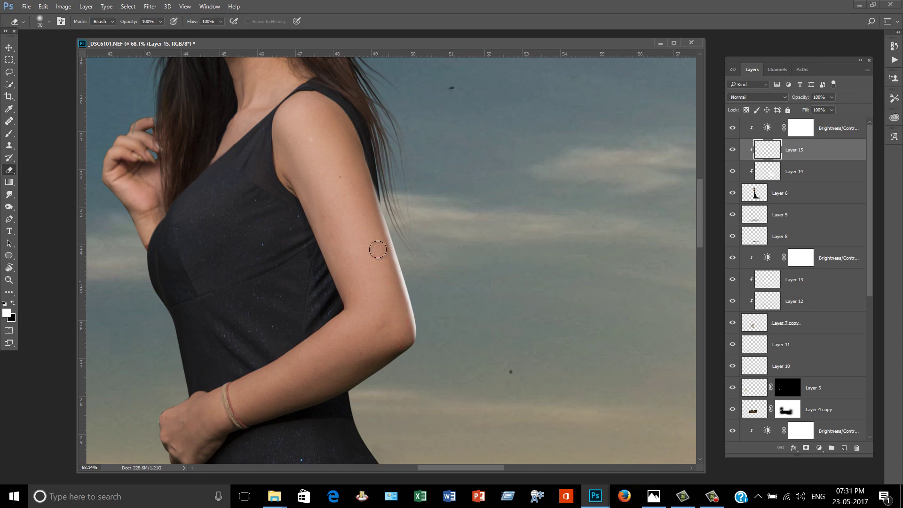
scroll(380, 262, down, 3)
Inspect the glow around the gown and switch to a slightly smaller eraser.
key(b)
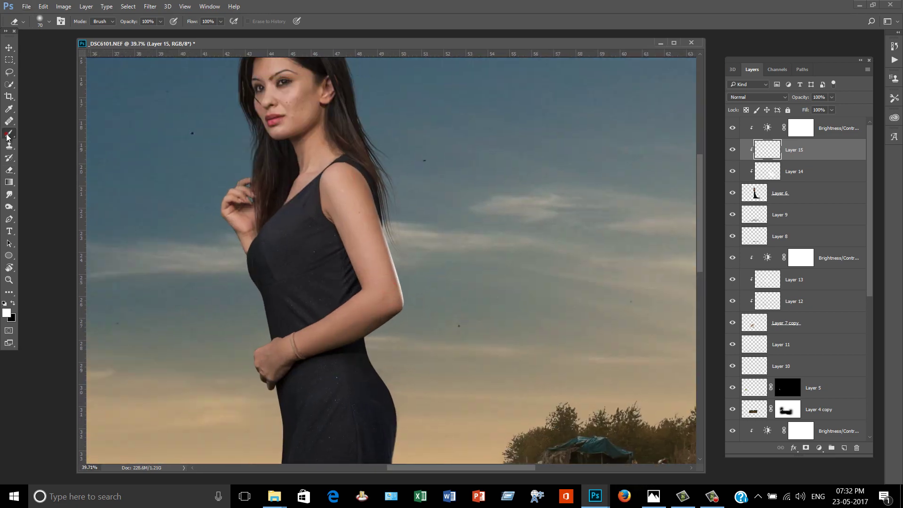
scroll(351, 329, down, 2)
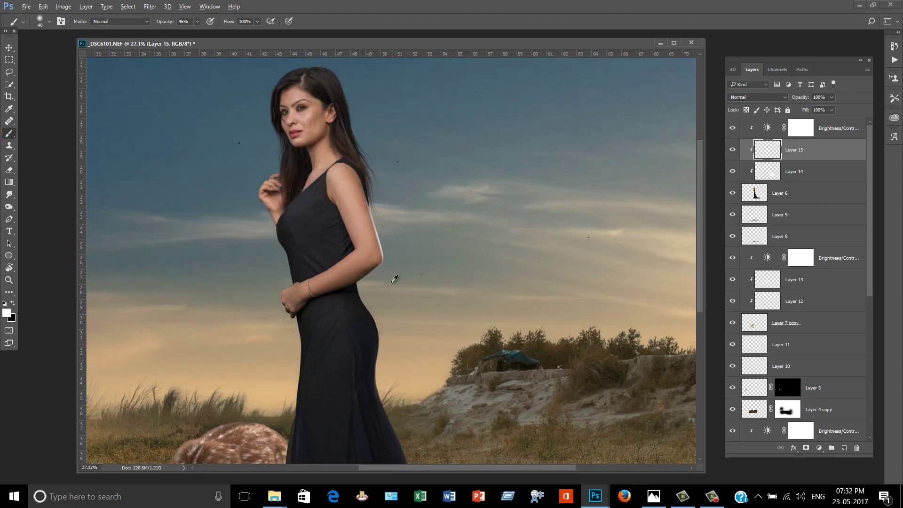
scroll(393, 278, up, 2)
scroll(393, 278, down, 1)
scroll(360, 222, down, 2)
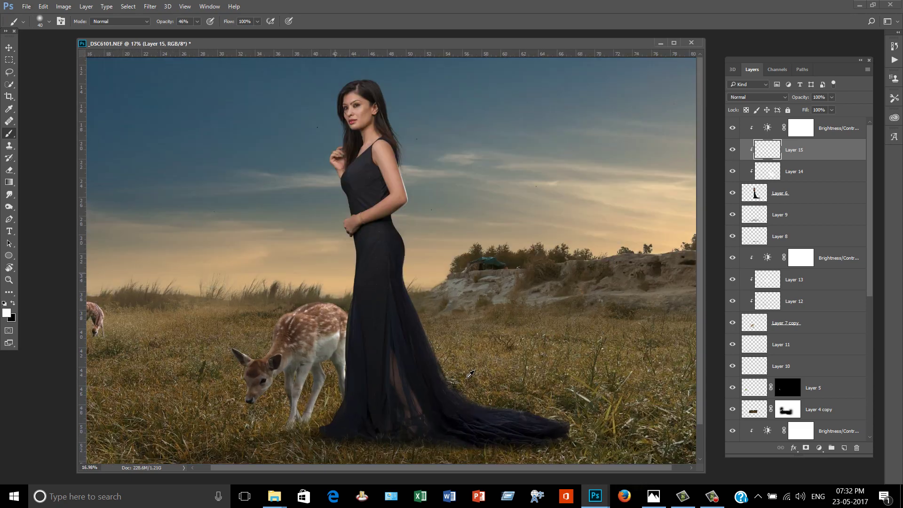
scroll(429, 339, up, 1)
scroll(389, 243, down, 1)
scroll(399, 287, up, 2)
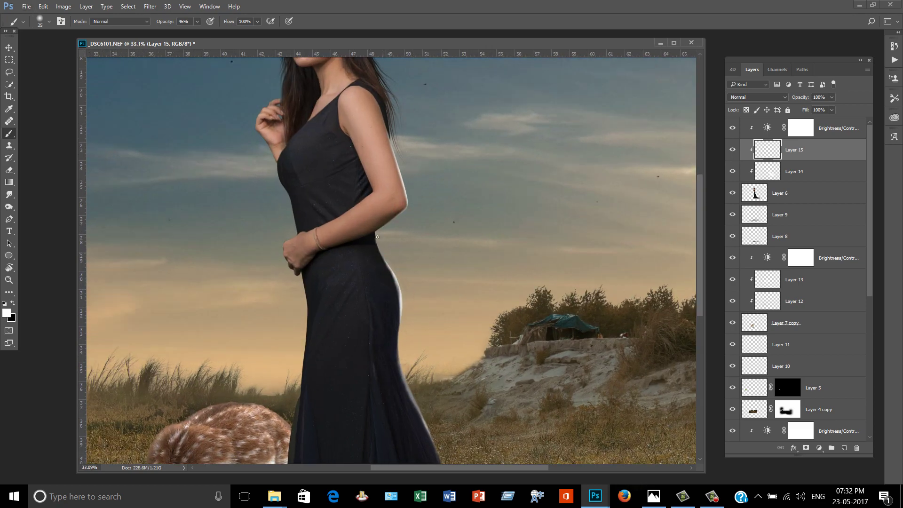
key(e)
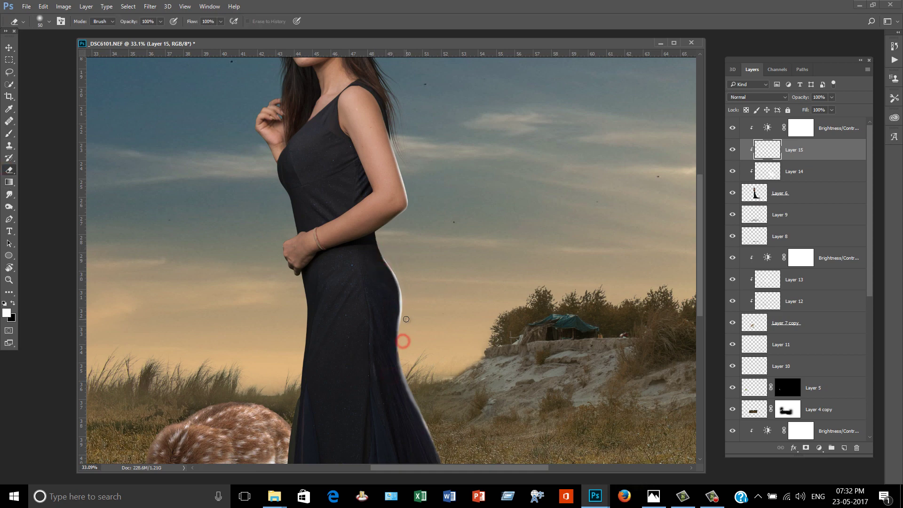
key(bracketleft)
Bring the lower dress into view and paint light onto the train on Layer 14.
drag(388, 407, 362, 252)
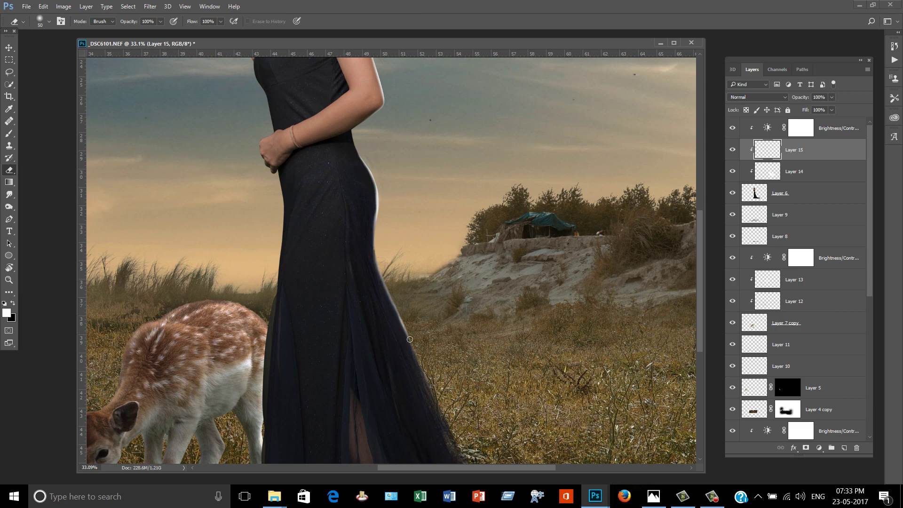
scroll(373, 317, down, 5)
scroll(380, 239, up, 5)
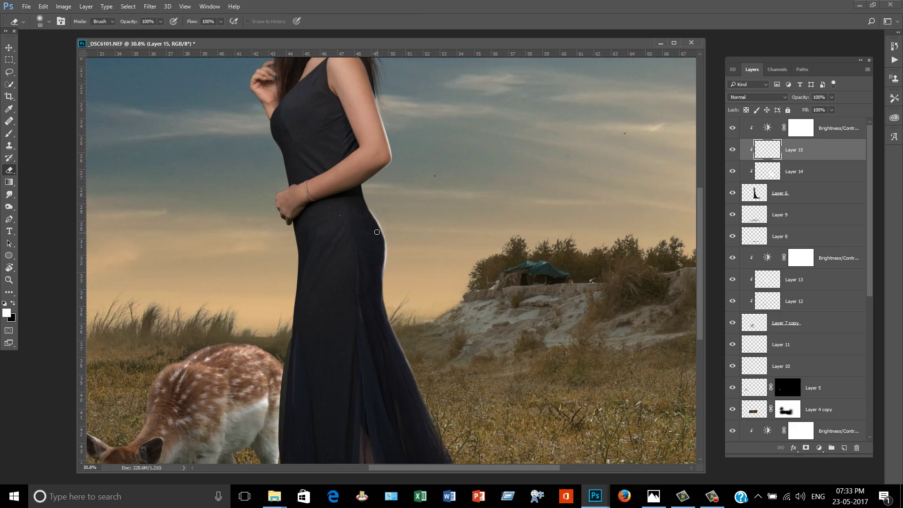
scroll(366, 230, down, 4)
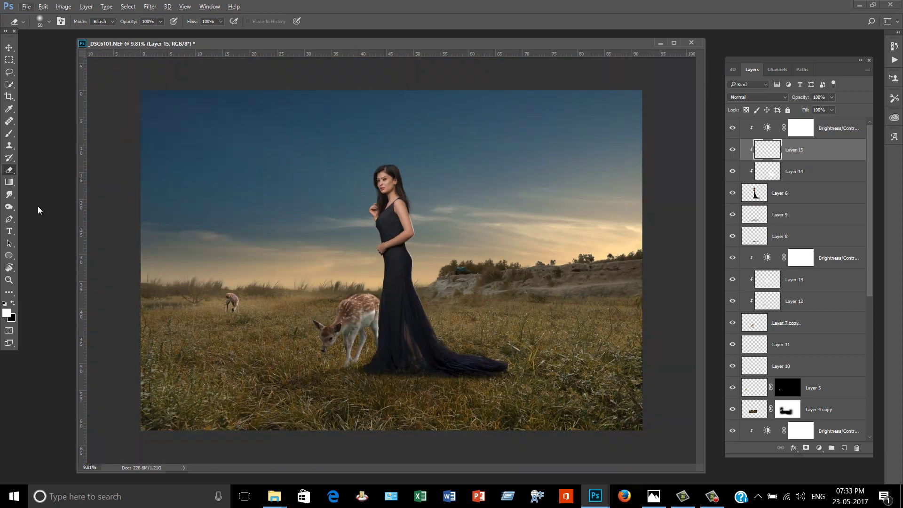
key(b)
scroll(461, 365, up, 4)
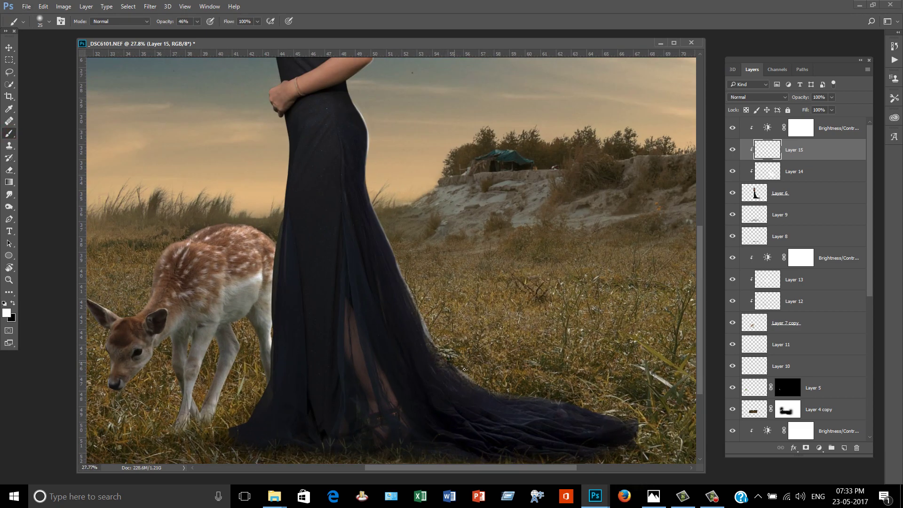
key(e)
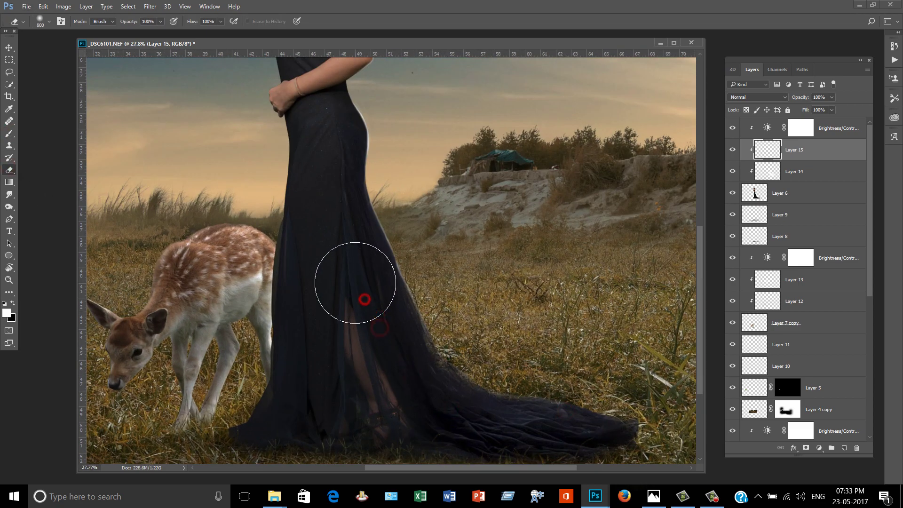
click(10, 134)
click(791, 171)
click(552, 420)
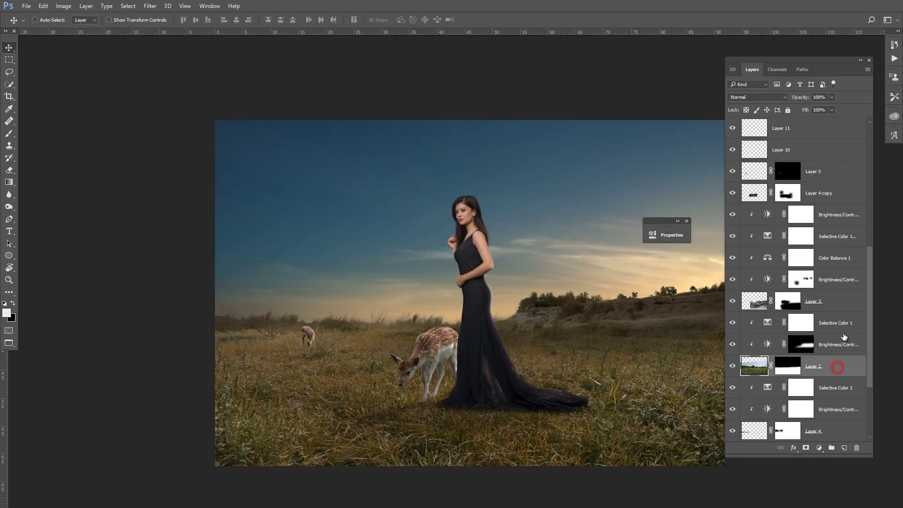
click(847, 319)
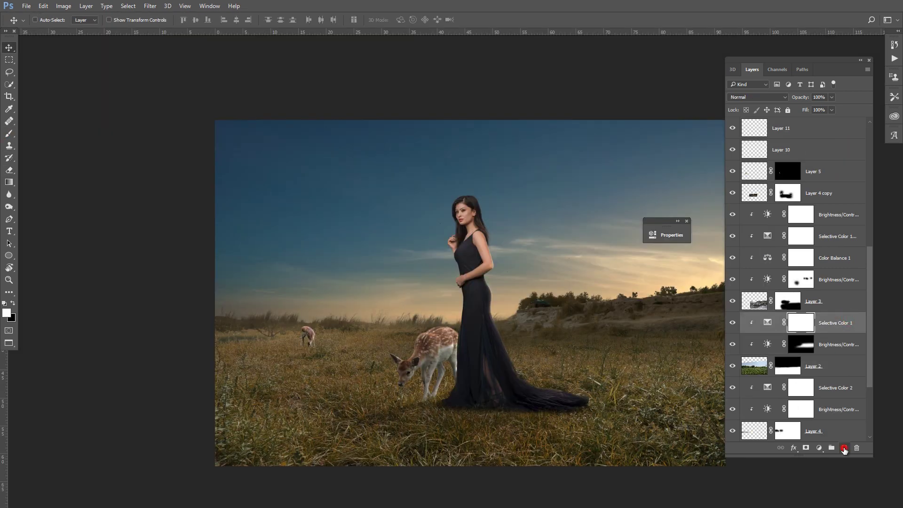
Add a new layer clipped above Selective Color 1 and set a warm brown foreground colour.
click(844, 448)
alt+click(837, 330)
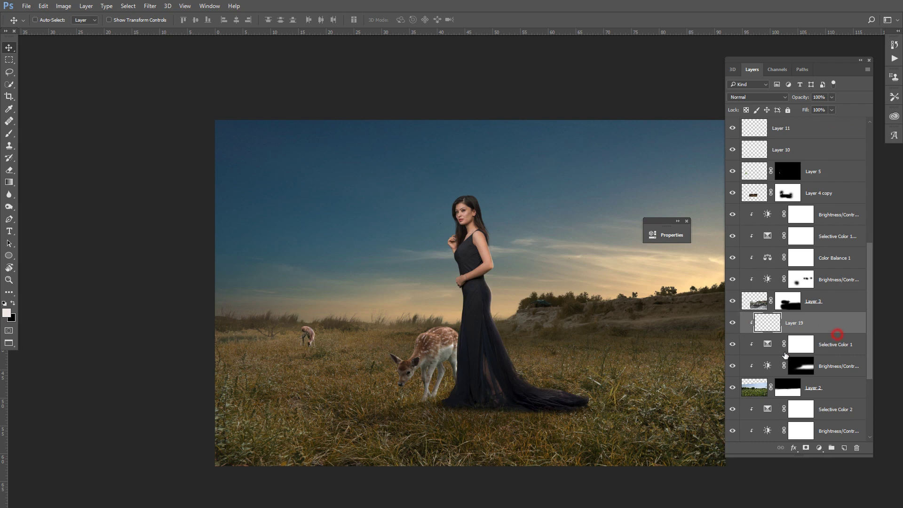
drag(497, 351, 428, 351)
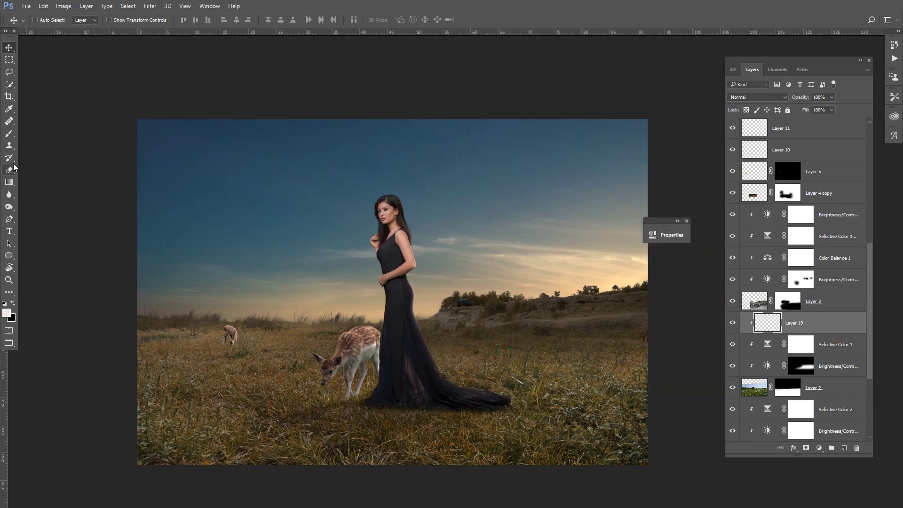
click(9, 109)
click(6, 313)
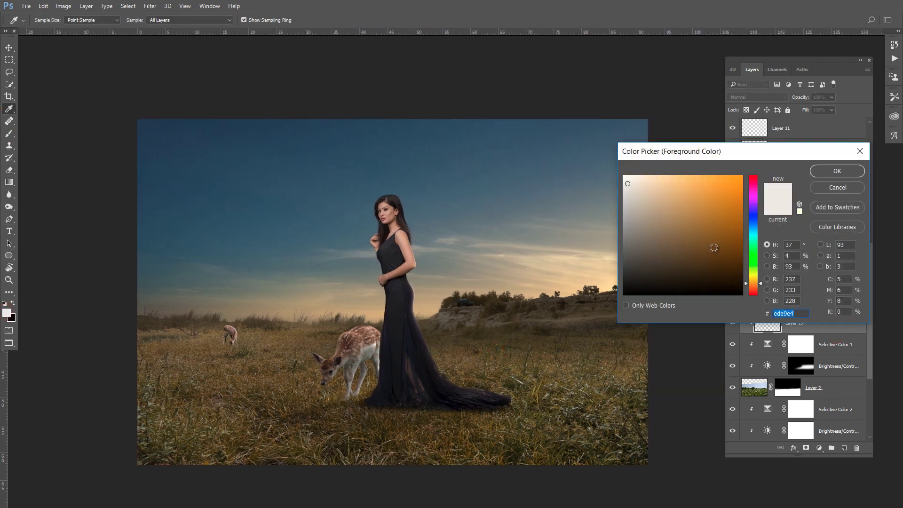
click(698, 227)
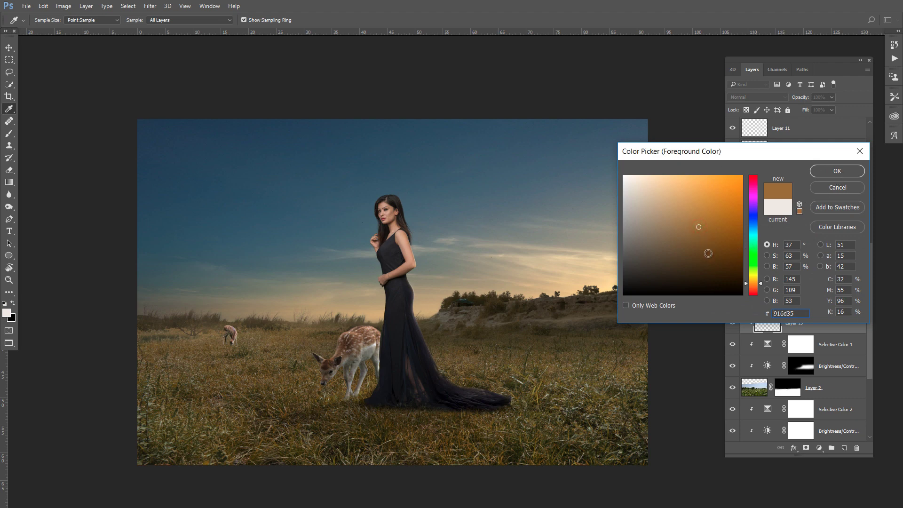
click(700, 242)
click(838, 165)
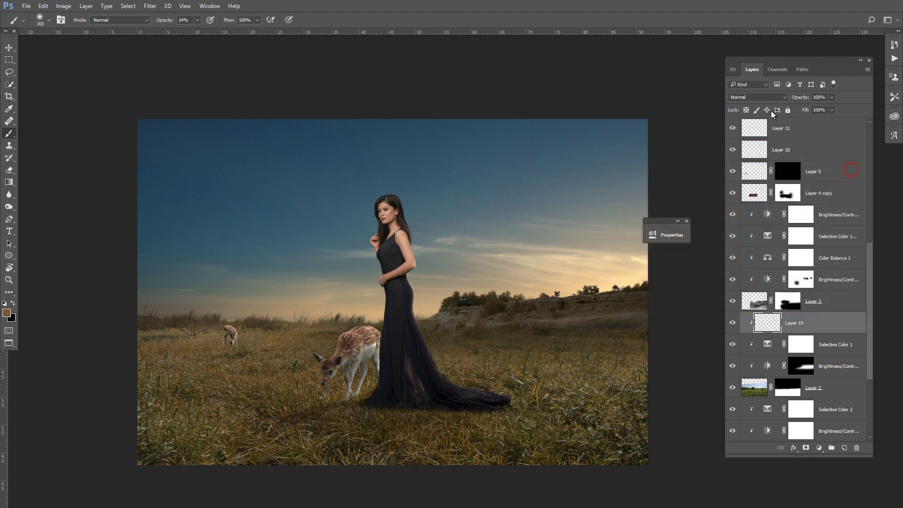
Set Layer 19 to Color Dodge and paint warm glow on the grass beside the gown.
click(773, 97)
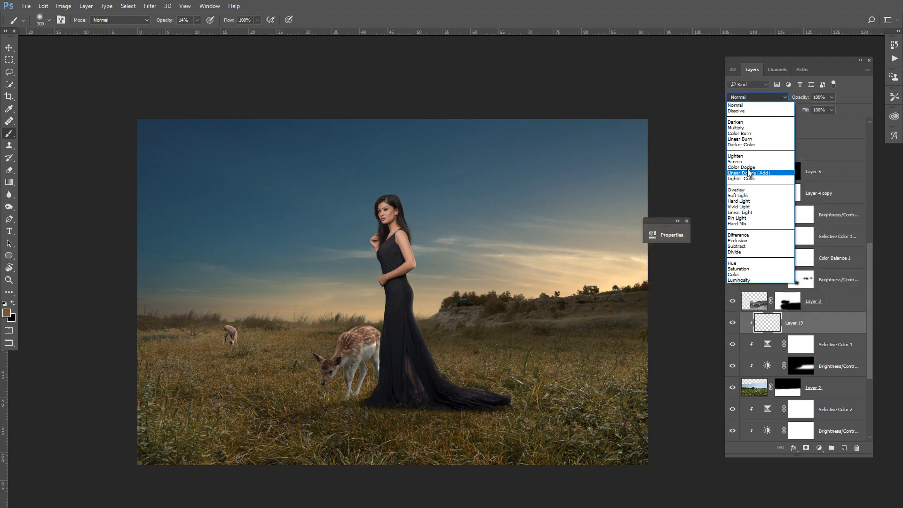
click(748, 170)
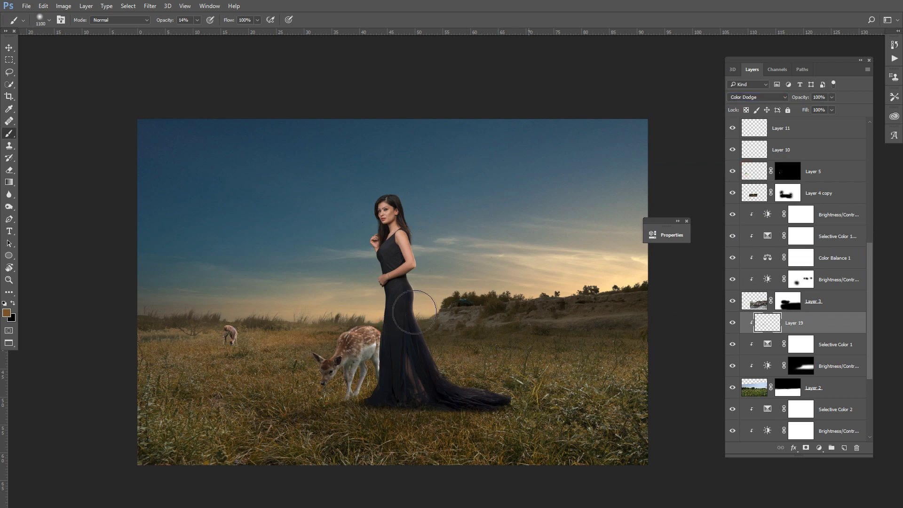
key(bracketright)
key(bracketright)
mouse_move(414, 305)
mouse_down()
mouse_move(380, 323)
mouse_move(153, 346)
mouse_move(393, 313)
mouse_move(356, 302)
mouse_move(300, 322)
mouse_move(379, 320)
mouse_move(358, 336)
mouse_move(181, 340)
mouse_move(285, 327)
mouse_up()
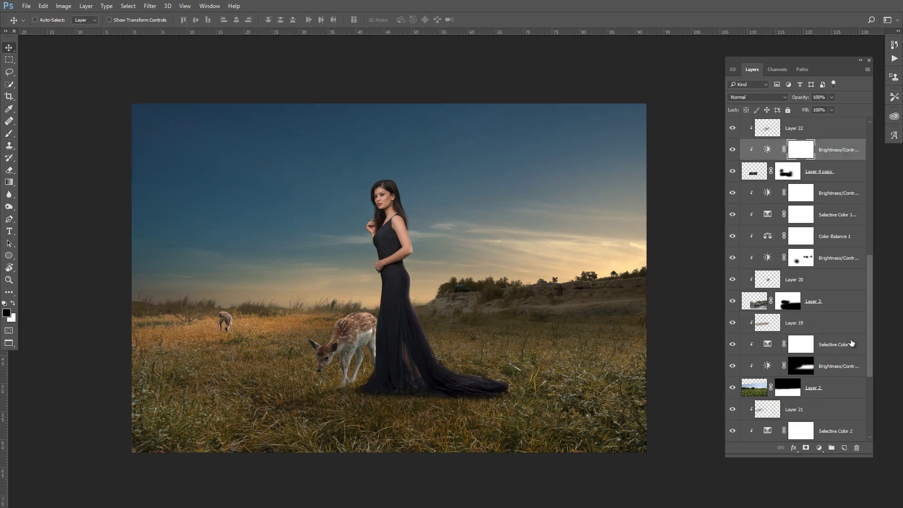
Add a new layer above Layer 19, then reselect Layer 19 and toggle its visibility to compare.
click(847, 324)
click(843, 448)
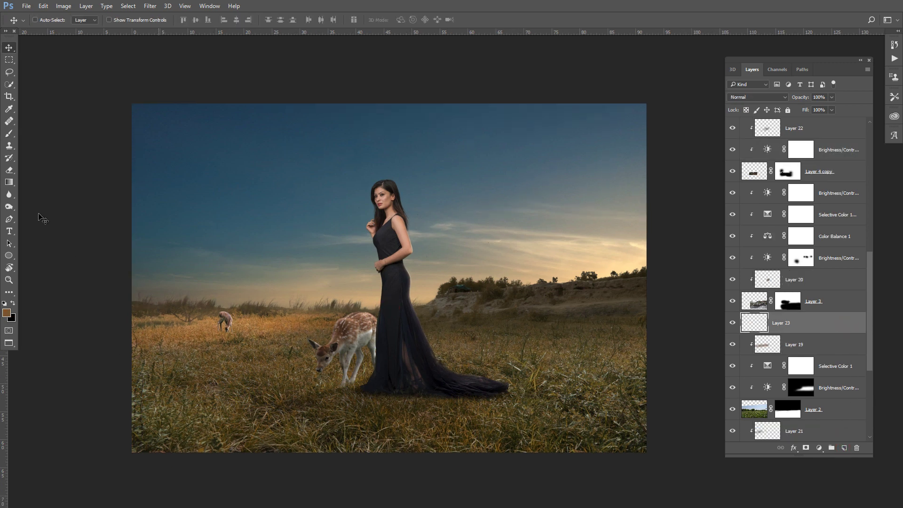
click(8, 134)
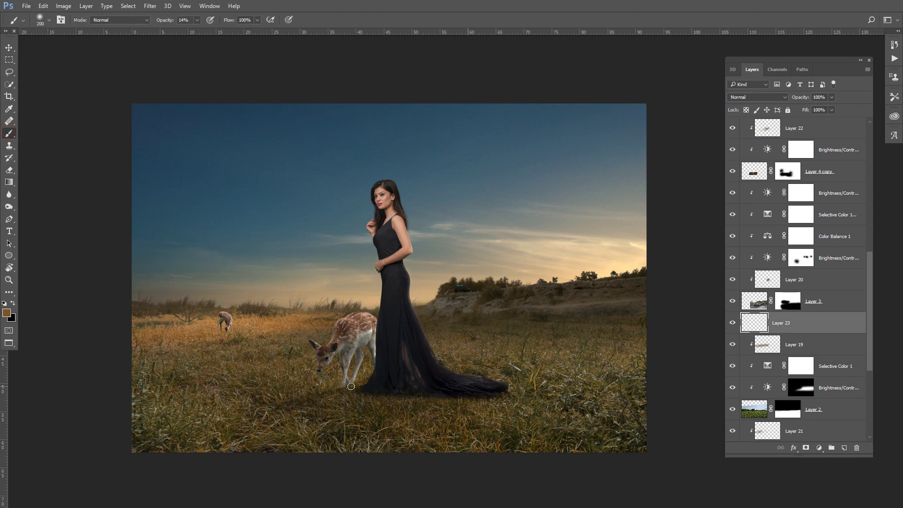
click(783, 348)
click(731, 344)
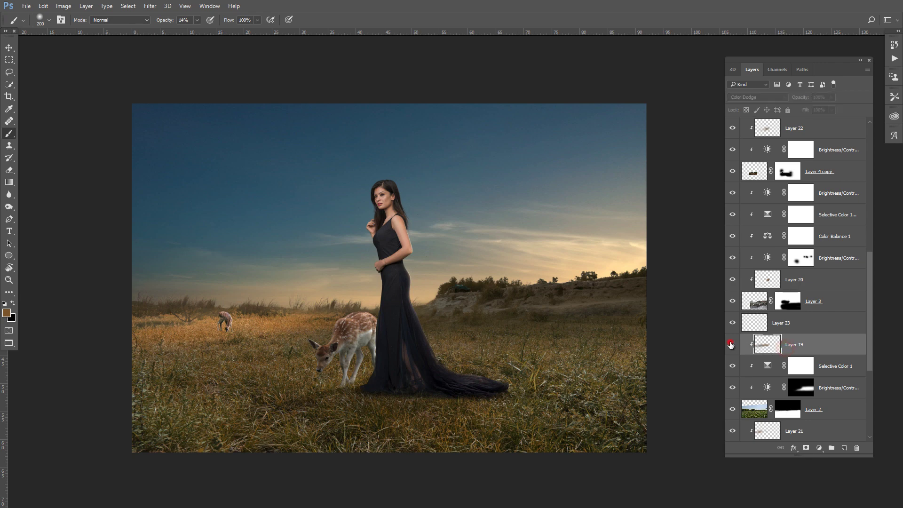
click(731, 344)
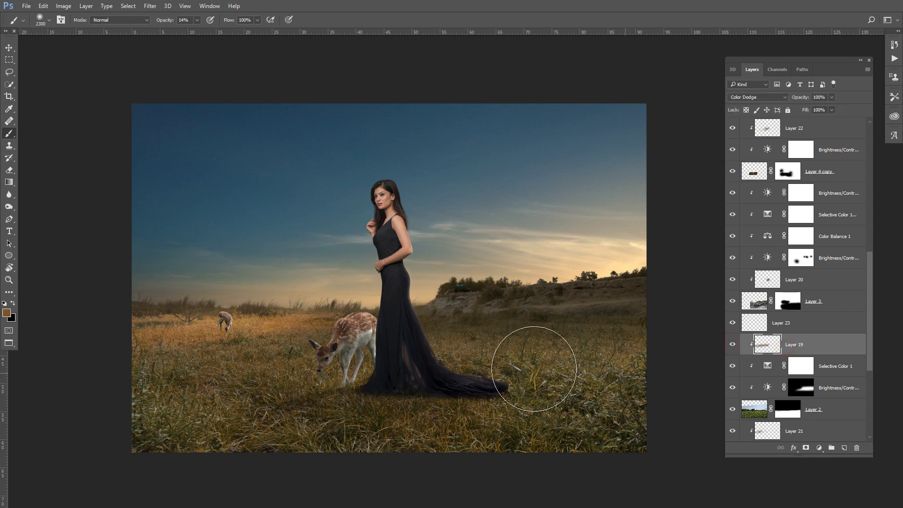
With a size-1500 brush, dab orange glow across the grass around the deer, dress and lower right.
drag(559, 369, 626, 367)
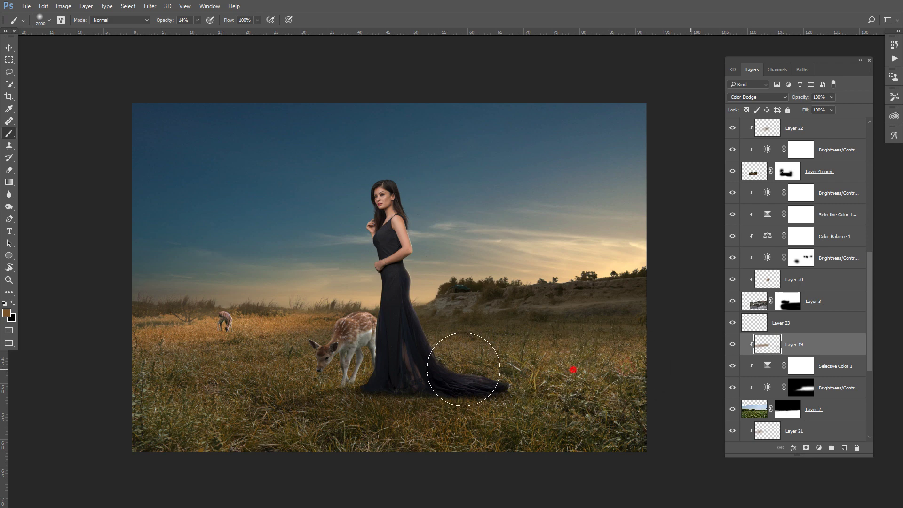
click(510, 372)
key(bracketleft)
key(bracketleft)
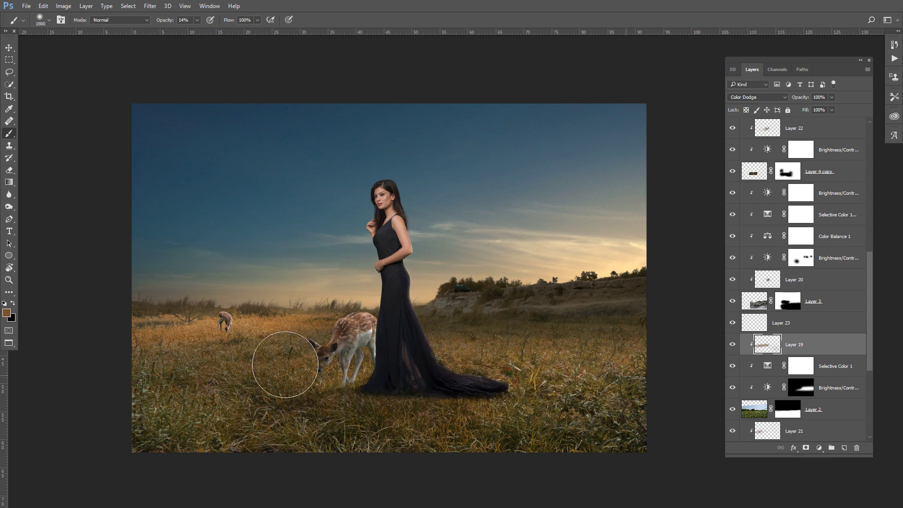
click(262, 365)
key(bracketleft)
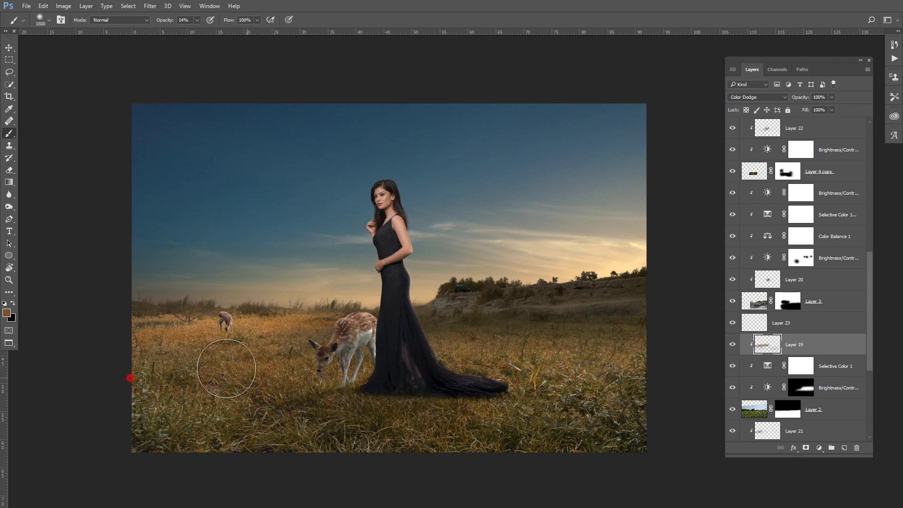
click(331, 360)
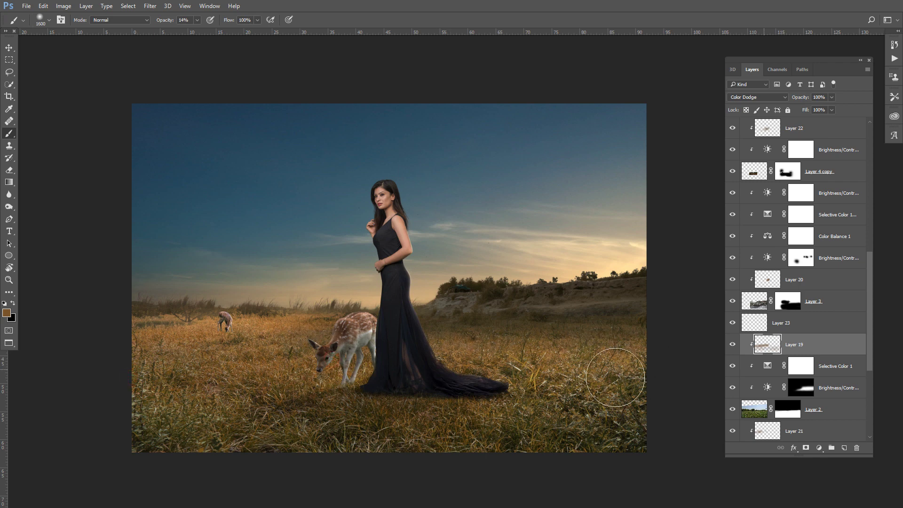
click(532, 375)
click(306, 380)
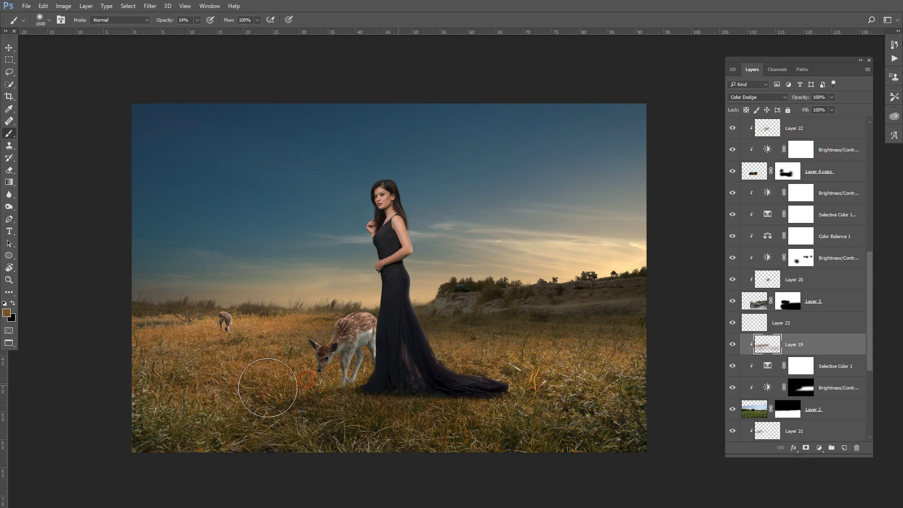
click(203, 387)
click(357, 377)
click(426, 364)
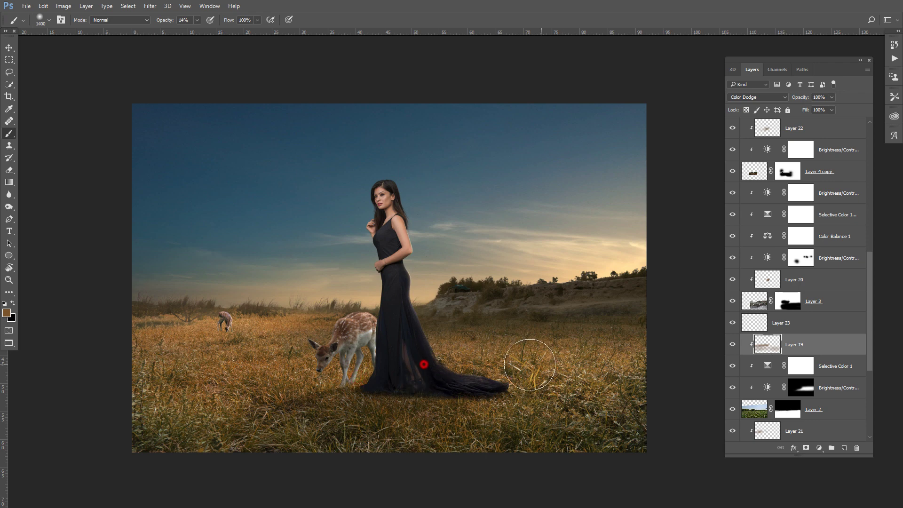
click(603, 416)
click(514, 417)
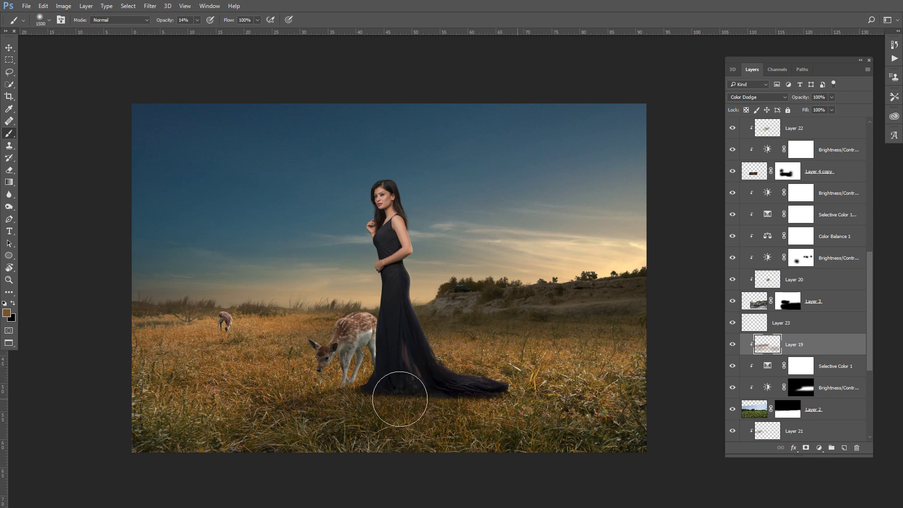
click(8, 170)
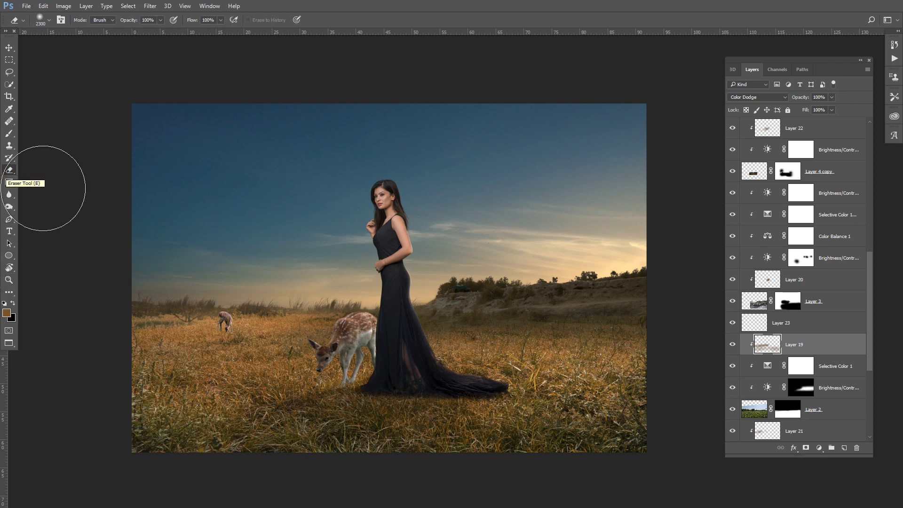
Reduce Layer 19's fill to about 54% and toggle its visibility to compare.
click(832, 110)
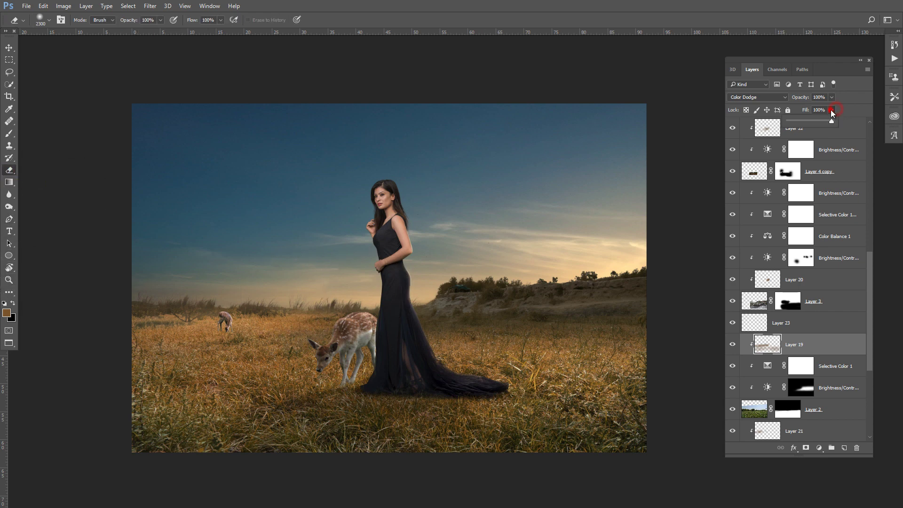
drag(814, 124, 813, 123)
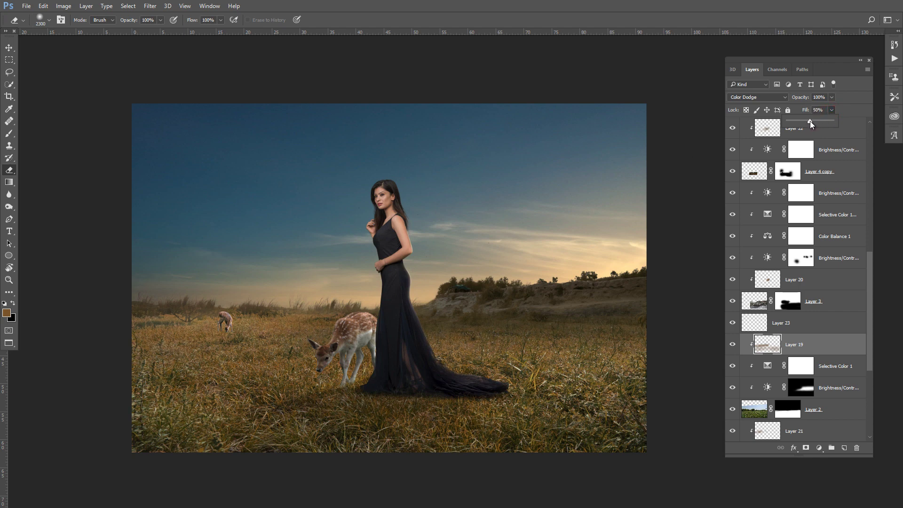
click(733, 345)
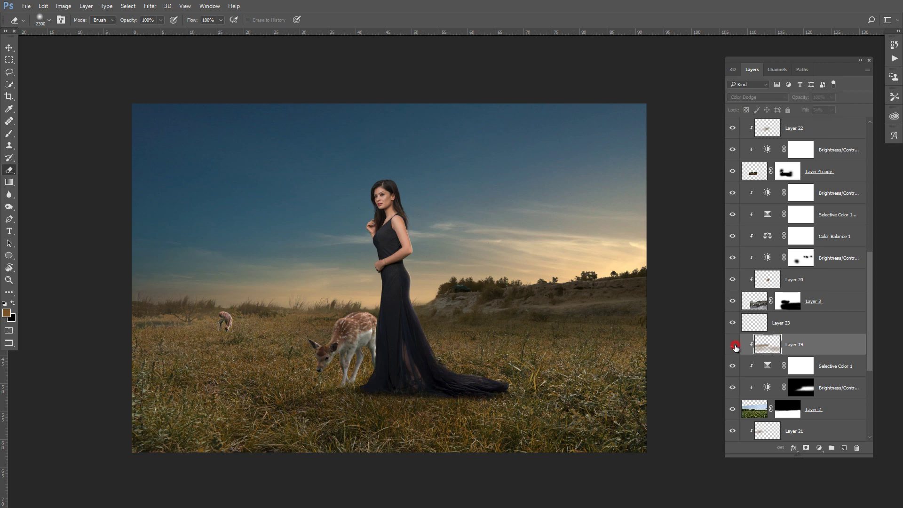
click(733, 344)
click(733, 344)
click(732, 344)
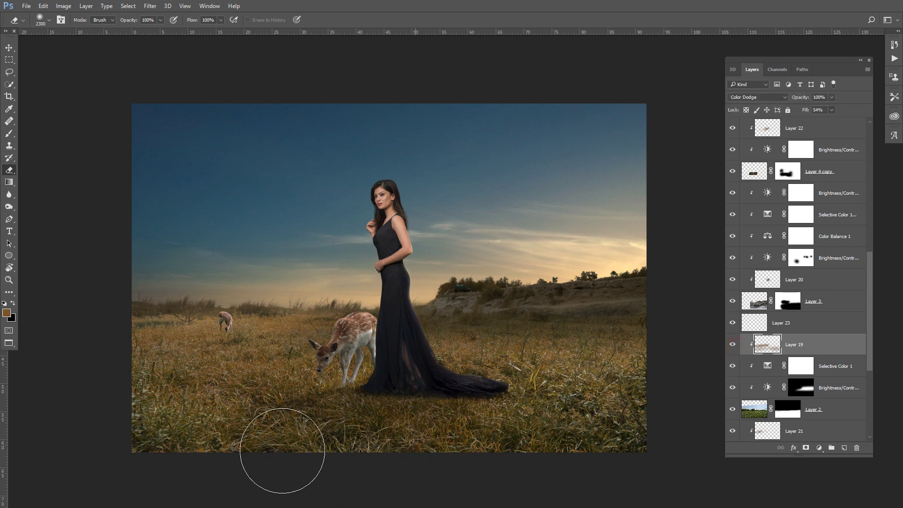
Erase some glow along the lower grass and bottom edge, then recheck Layer 19.
drag(435, 437, 281, 451)
click(199, 461)
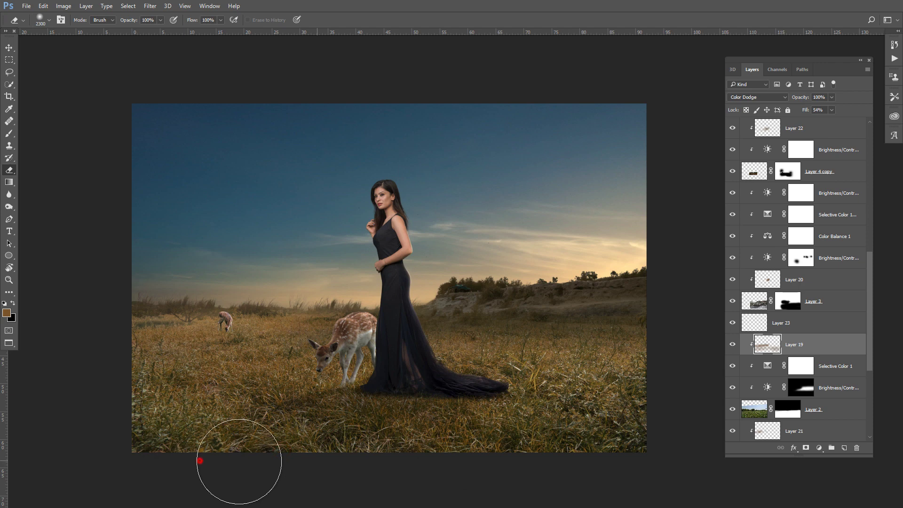
click(732, 348)
Add new Layer 24 above Brightness/Contrast and set a light peach foreground colour.
scroll(821, 278, up, 3)
scroll(821, 268, up, 4)
scroll(820, 256, up, 4)
scroll(820, 241, up, 4)
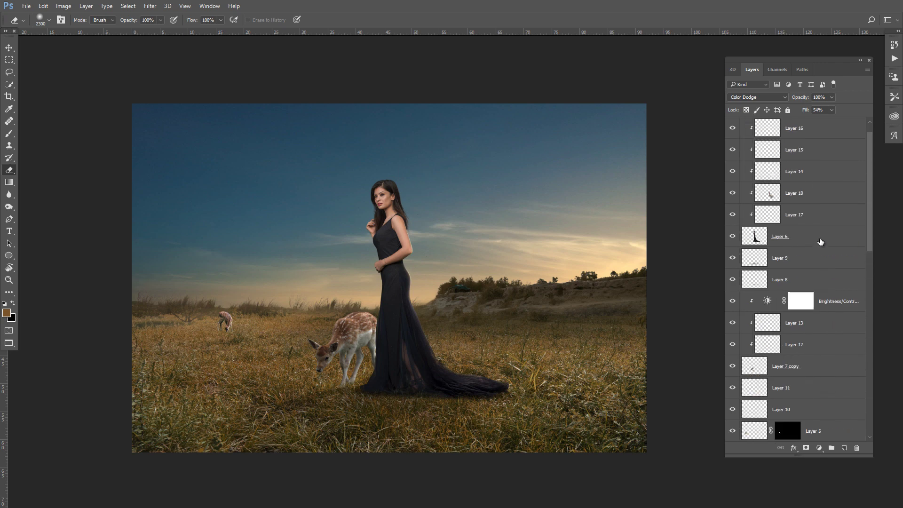
click(841, 306)
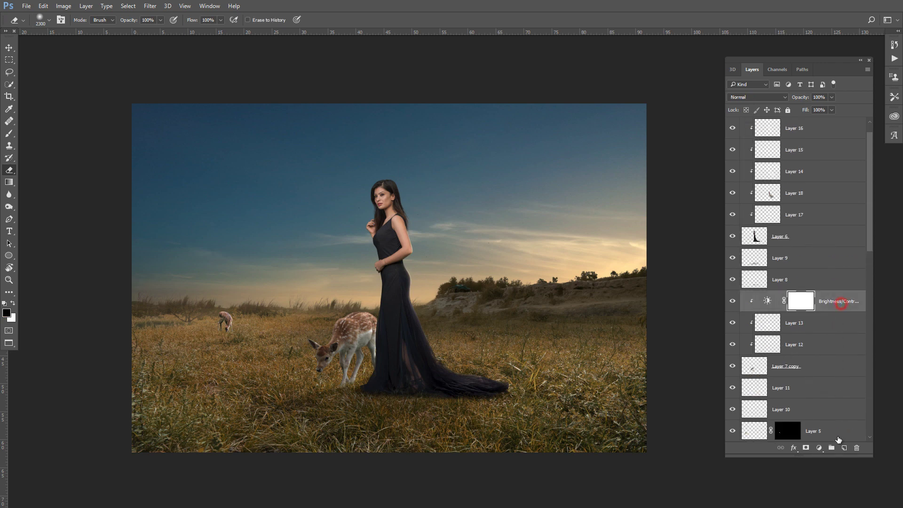
click(844, 447)
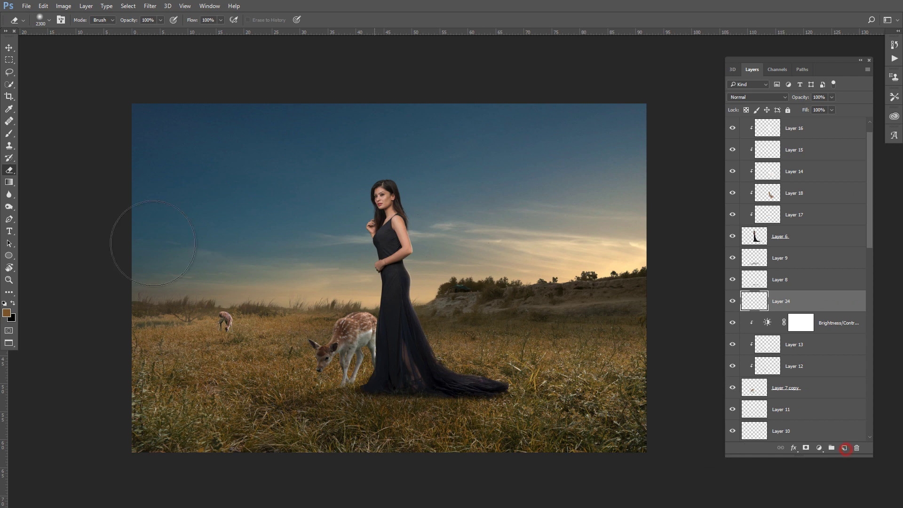
click(9, 133)
click(6, 312)
click(666, 198)
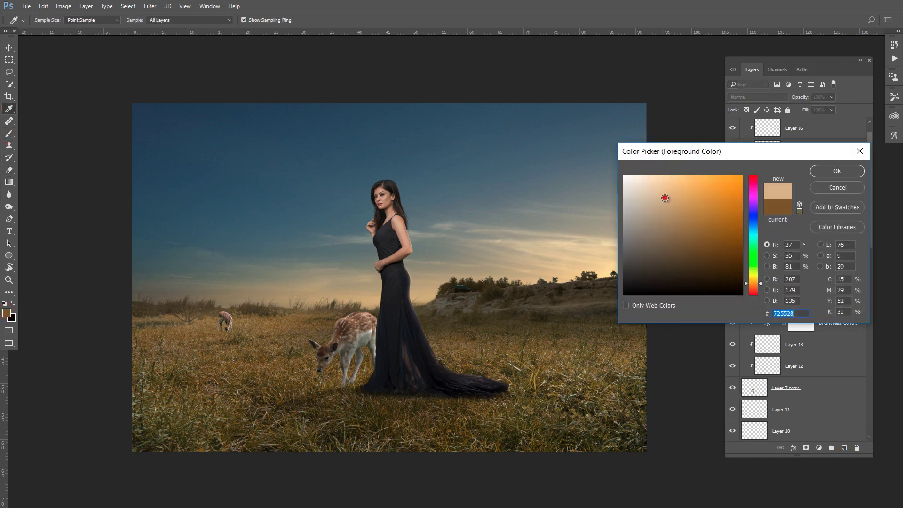
click(845, 173)
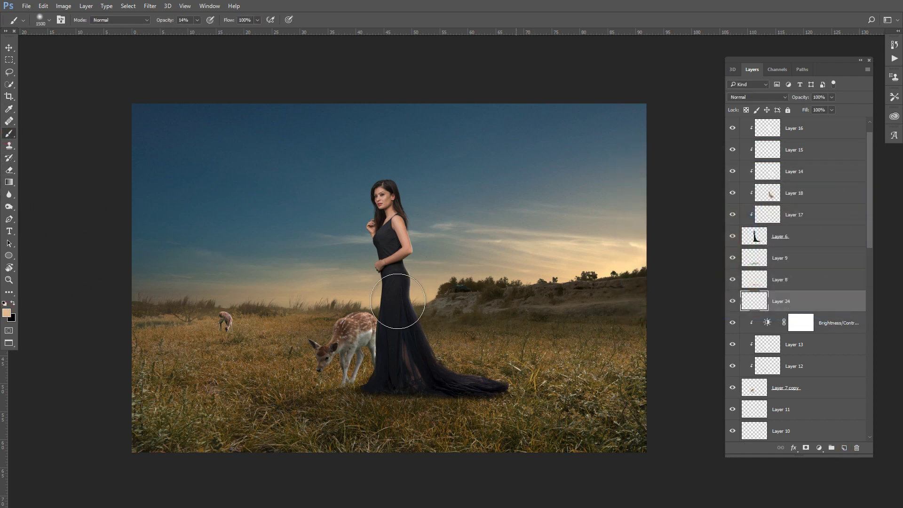
Paint a full-opacity peach glow around the woman's waist and the deer.
key(bracketright)
key(bracketright)
key(bracketright)
key(bracketright)
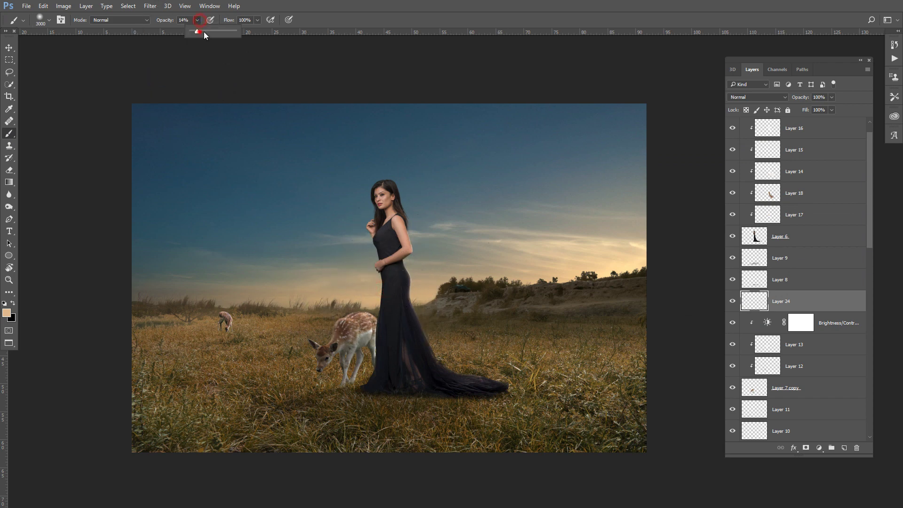
key(bracketleft)
key(bracketleft)
key(bracketleft)
key(0)
mouse_move(357, 306)
mouse_down()
mouse_move(374, 322)
mouse_move(378, 313)
mouse_up()
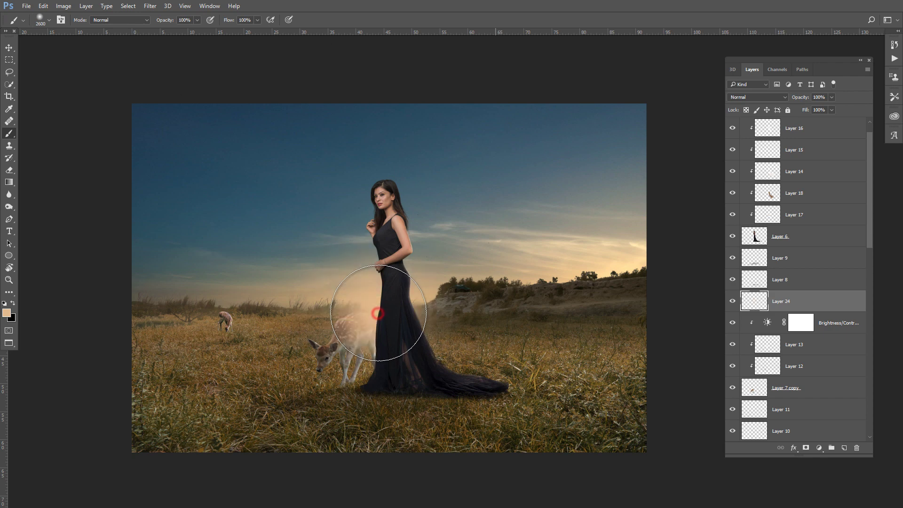
Set Layer 24 to Color Dodge at 35% fill and stretch the glow wider with Free Transform.
click(771, 96)
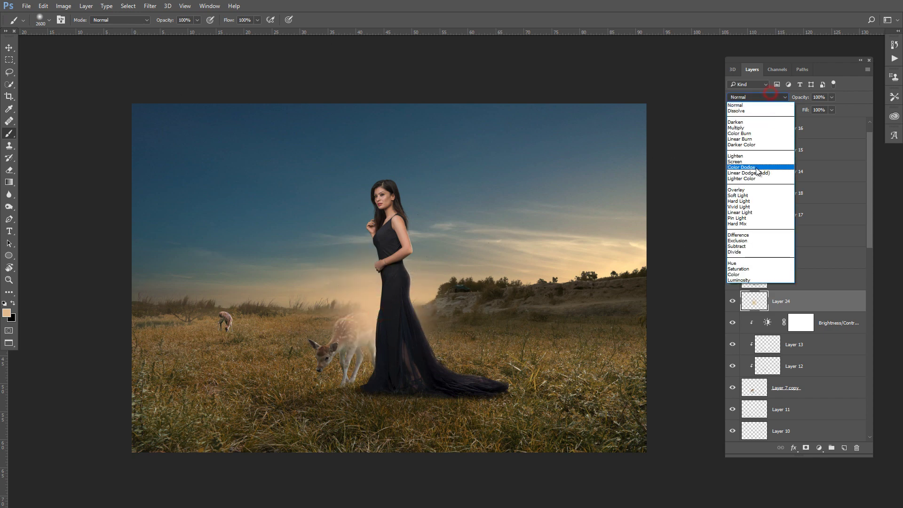
click(756, 168)
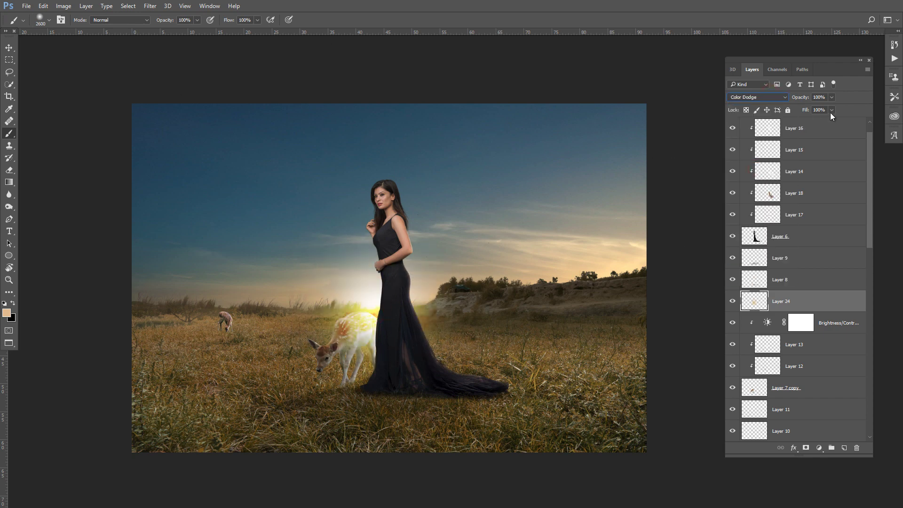
drag(822, 123, 803, 120)
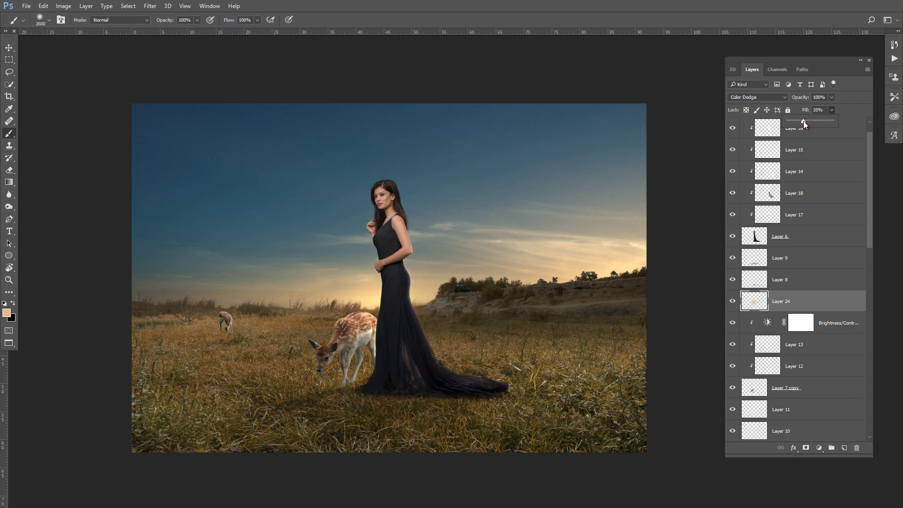
key(ctrl+t)
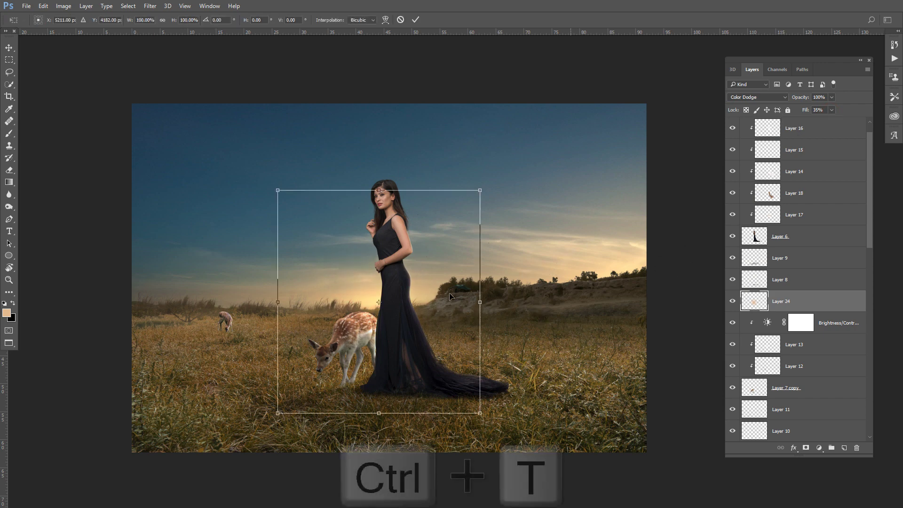
drag(481, 302, 615, 302)
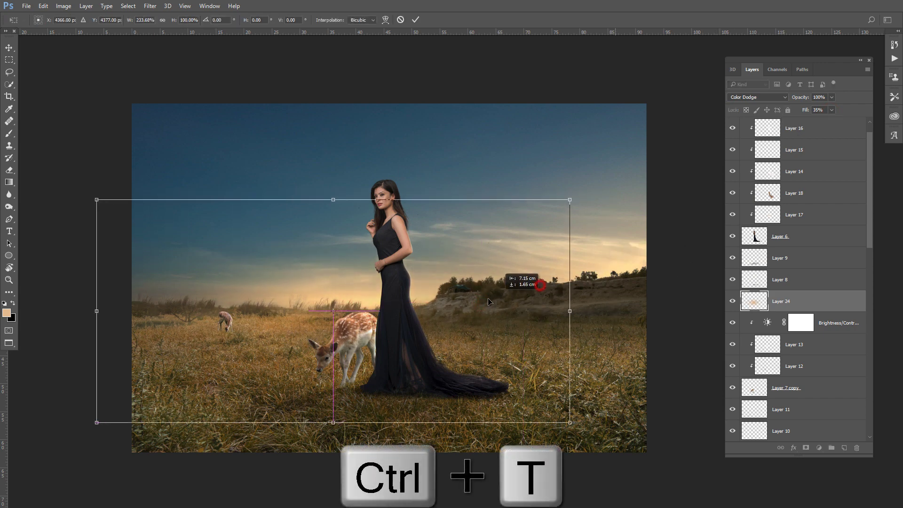